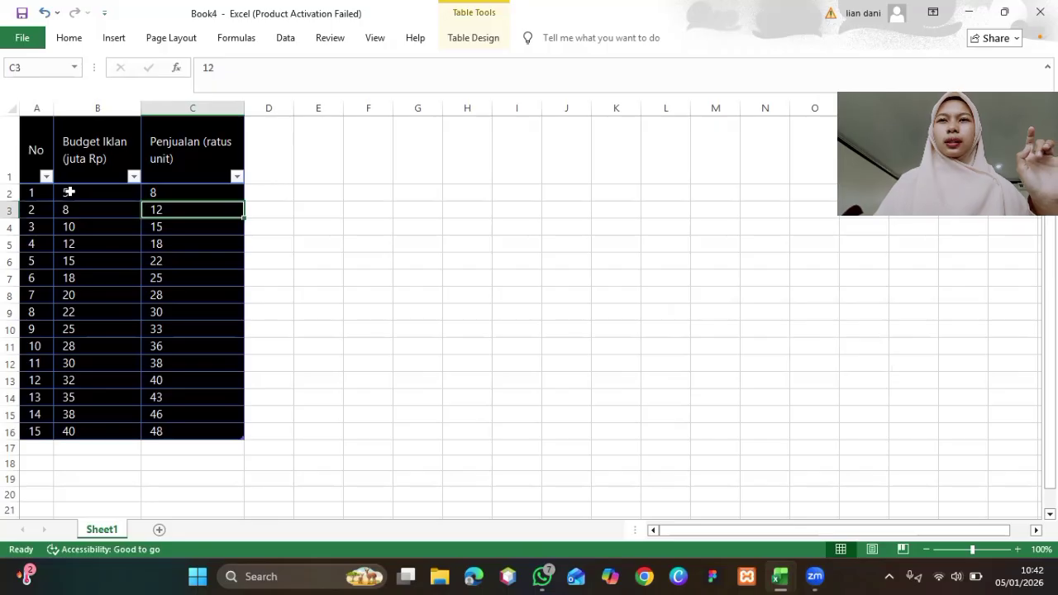
{"action": "left_click", "coordinate": [97, 431]}
{"action": "left_click", "coordinate": [177, 197]}
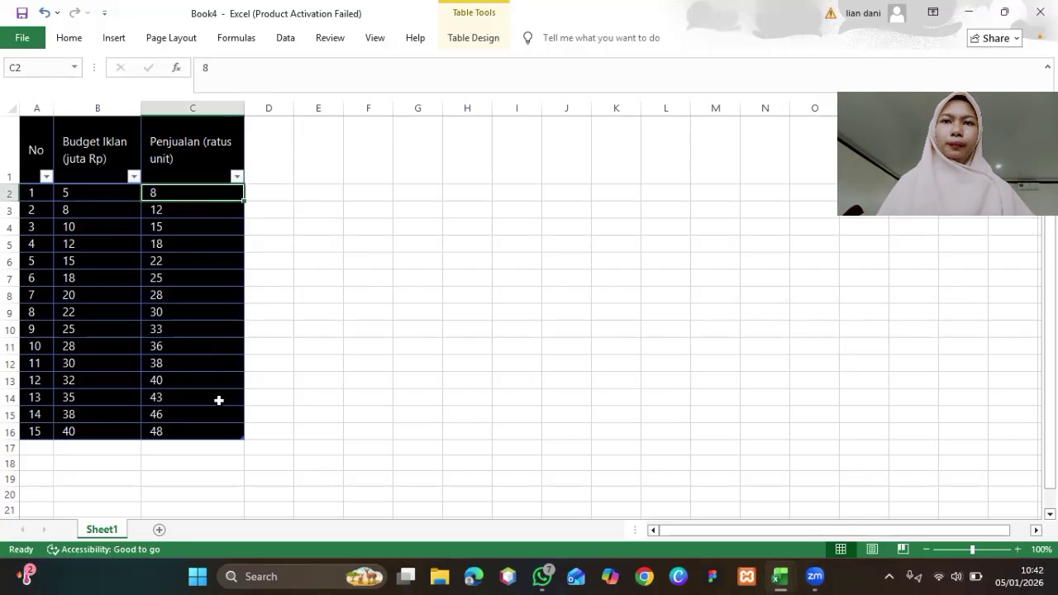
{"action": "left_click", "coordinate": [197, 428]}
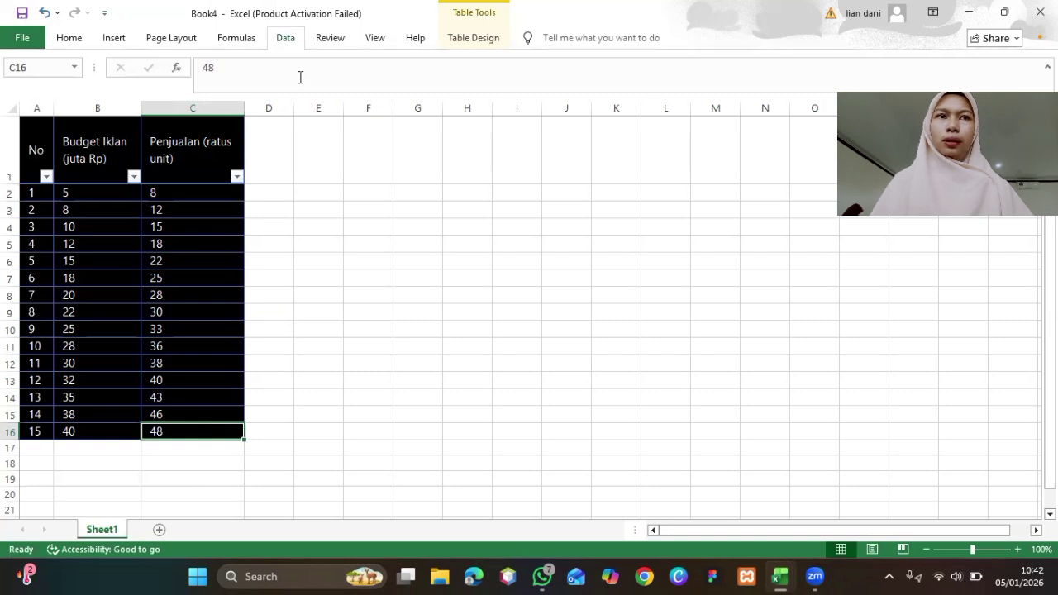
Open the Regression tool from the Data Analysis tools
{"action": "left_click", "coordinate": [285, 37]}
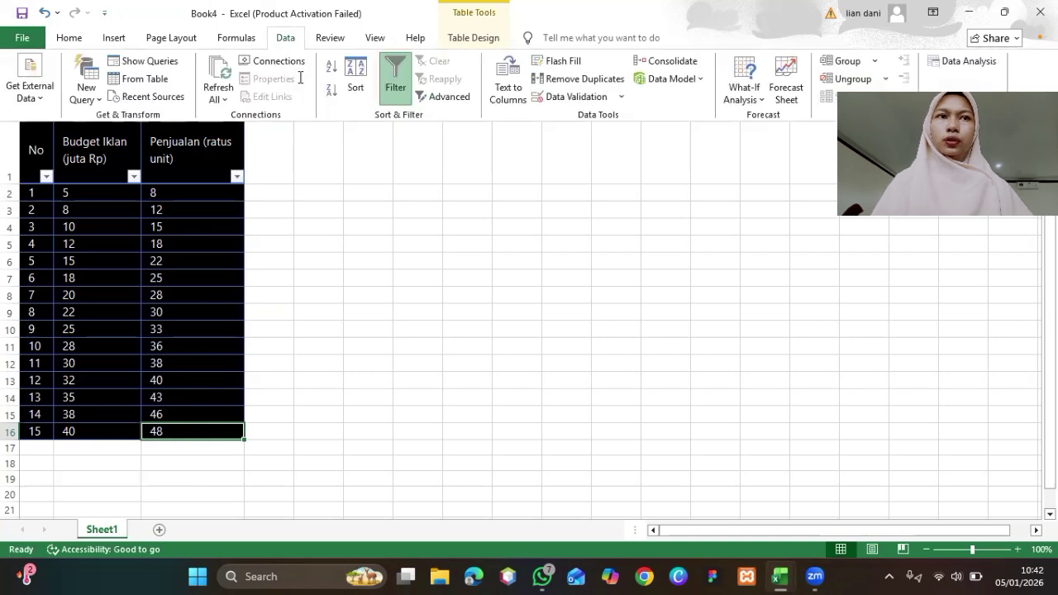
{"action": "left_click", "coordinate": [969, 62]}
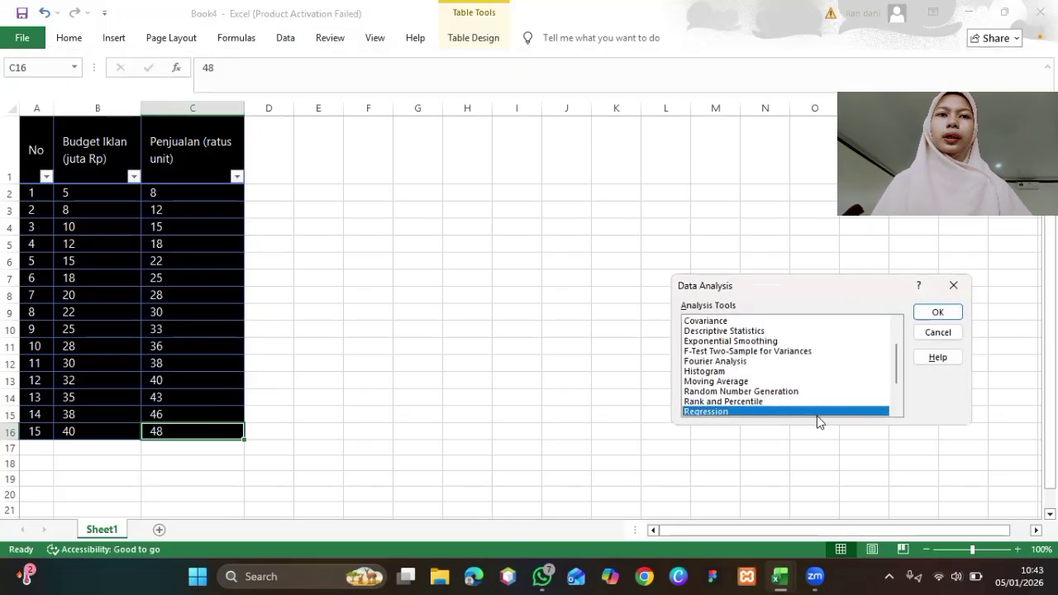
{"action": "left_click", "coordinate": [938, 312]}
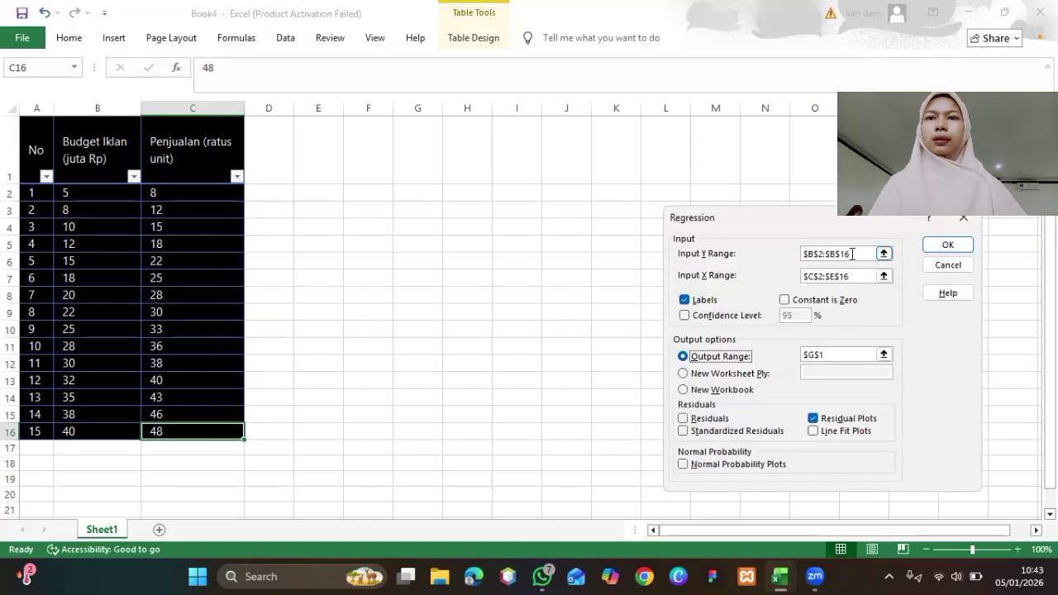
Replace the regression's Input Y Range with the Penjualan data in $C$2:$C$16
{"action": "left_click", "coordinate": [853, 254]}
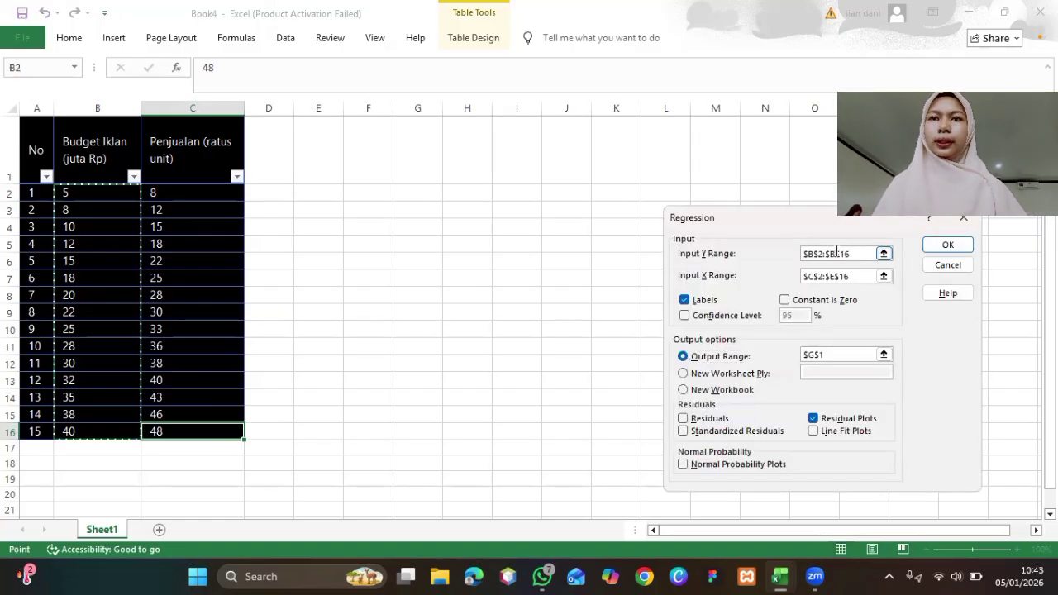
{"action": "key", "text": "BackSpace"}
{"action": "key", "text": "BackSpace"}
{"action": "key", "text": "BackSpace"}
{"action": "key", "text": "BackSpace"}
{"action": "key", "text": "BackSpace"}
{"action": "key", "text": "BackSpace"}
{"action": "key", "text": "BackSpace"}
{"action": "key", "text": "BackSpace"}
{"action": "key", "text": "BackSpace"}
{"action": "key", "text": "BackSpace"}
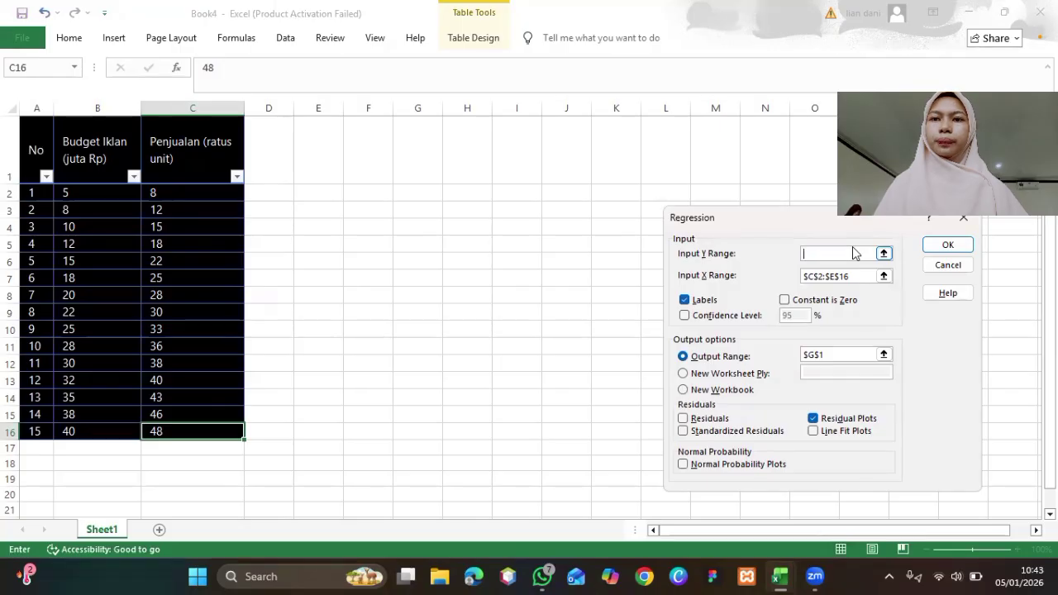
{"action": "left_click", "coordinate": [148, 191]}
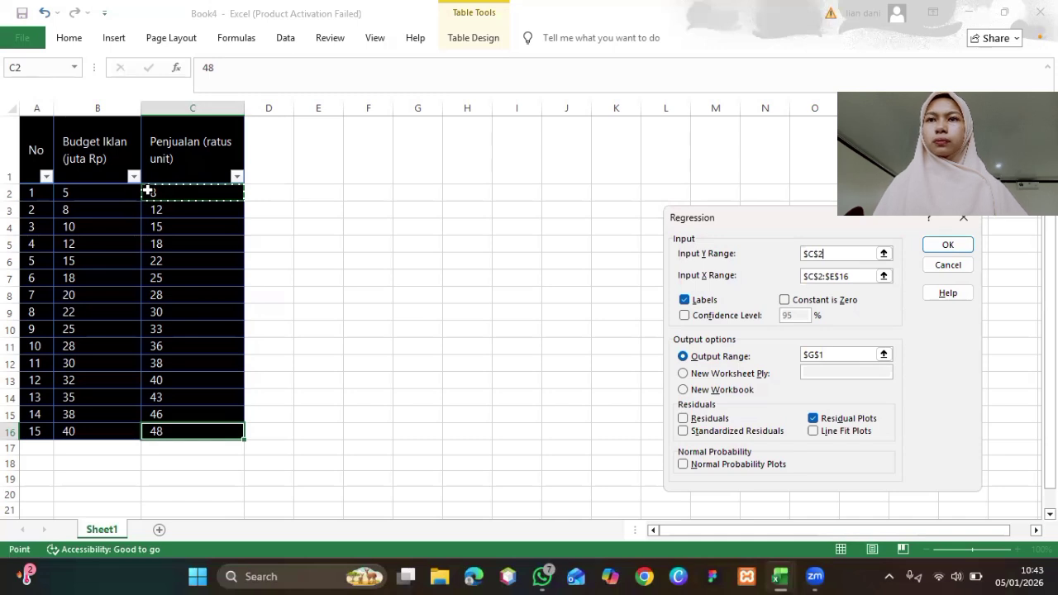
{"action": "left_click_drag", "start_coordinate": [147, 191], "coordinate": [174, 427]}
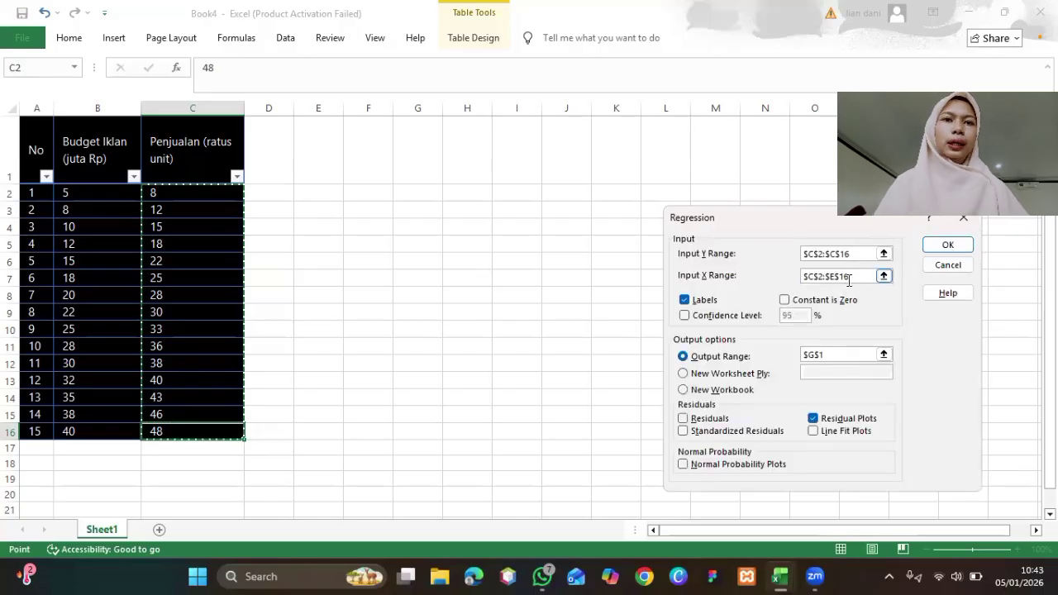
Replace the regression's Input X Range with the Budget Iklan data in $B$2:$B$16
{"action": "left_click", "coordinate": [854, 275]}
{"action": "key", "text": "BackSpace"}
{"action": "key", "text": "BackSpace"}
{"action": "key", "text": "BackSpace"}
{"action": "key", "text": "BackSpace"}
{"action": "key", "text": "BackSpace"}
{"action": "key", "text": "BackSpace"}
{"action": "key", "text": "BackSpace"}
{"action": "key", "text": "BackSpace"}
{"action": "key", "text": "BackSpace"}
{"action": "key", "text": "BackSpace"}
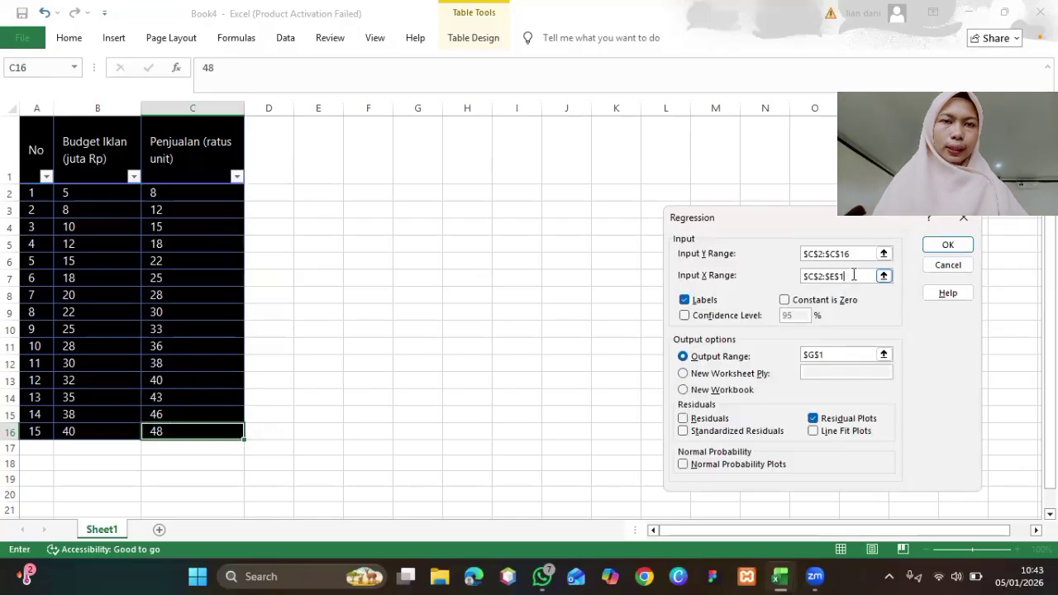
{"action": "left_click_drag", "start_coordinate": [73, 198], "coordinate": [83, 429]}
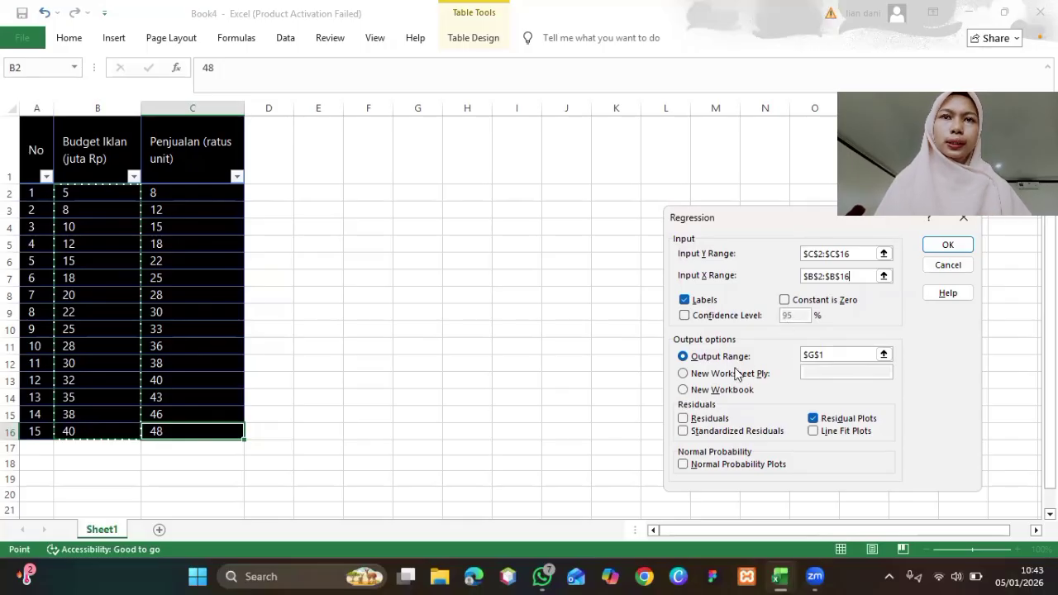
Set the regression's output range to $F$1 and run the analysis
{"action": "left_click", "coordinate": [831, 355]}
{"action": "key", "text": "BackSpace"}
{"action": "key", "text": "BackSpace"}
{"action": "key", "text": "BackSpace"}
{"action": "left_click", "coordinate": [375, 162]}
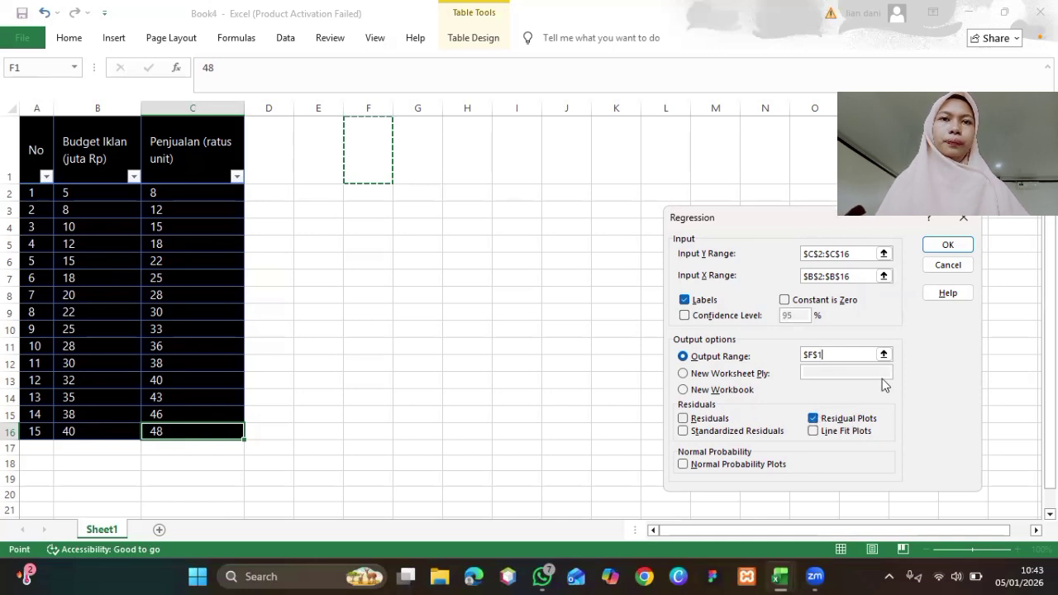
{"action": "left_click", "coordinate": [947, 245]}
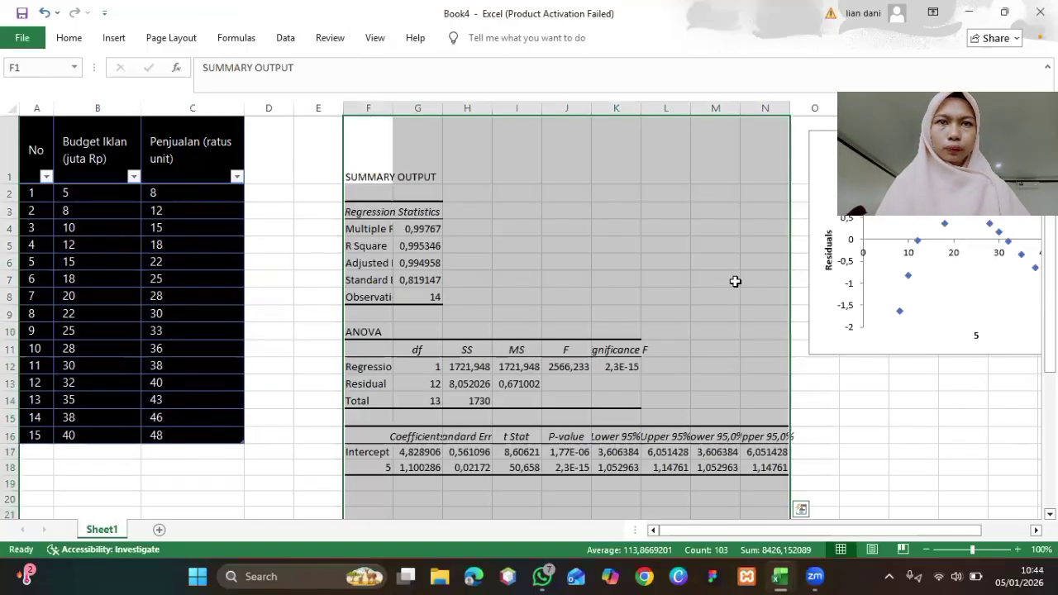
Widen columns F through J of the summary output to fit their labels and values
{"action": "scroll", "coordinate": [735, 281], "scroll_direction": "down", "scroll_amount": 1}
{"action": "scroll", "coordinate": [735, 281], "scroll_direction": "up", "scroll_amount": 1}
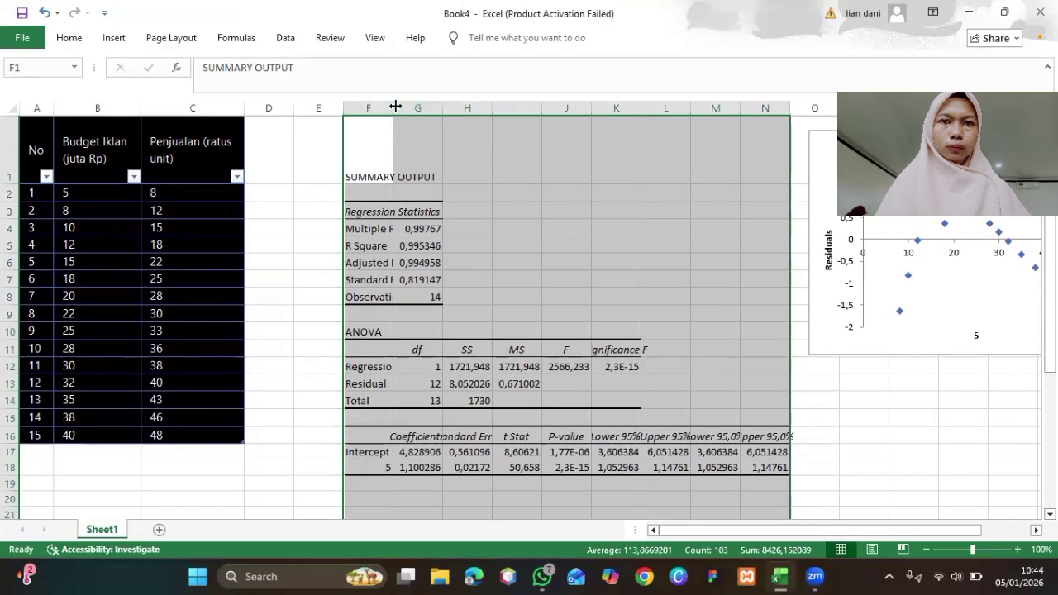
{"action": "left_click_drag", "start_coordinate": [395, 106], "coordinate": [739, 107]}
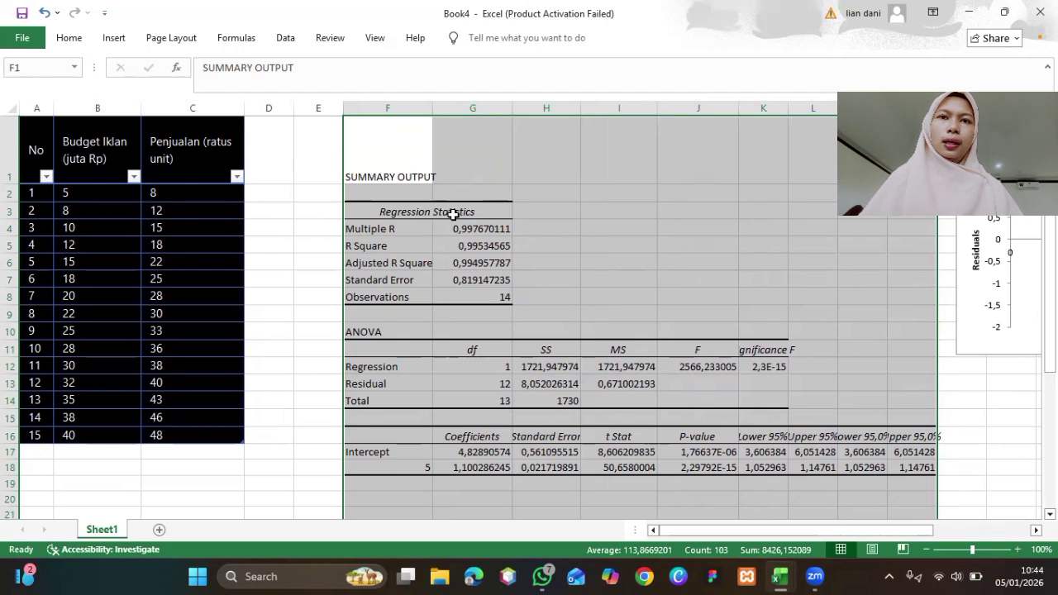
{"action": "scroll", "coordinate": [453, 214], "scroll_direction": "down", "scroll_amount": 1}
{"action": "scroll", "coordinate": [430, 219], "scroll_direction": "up", "scroll_amount": 1}
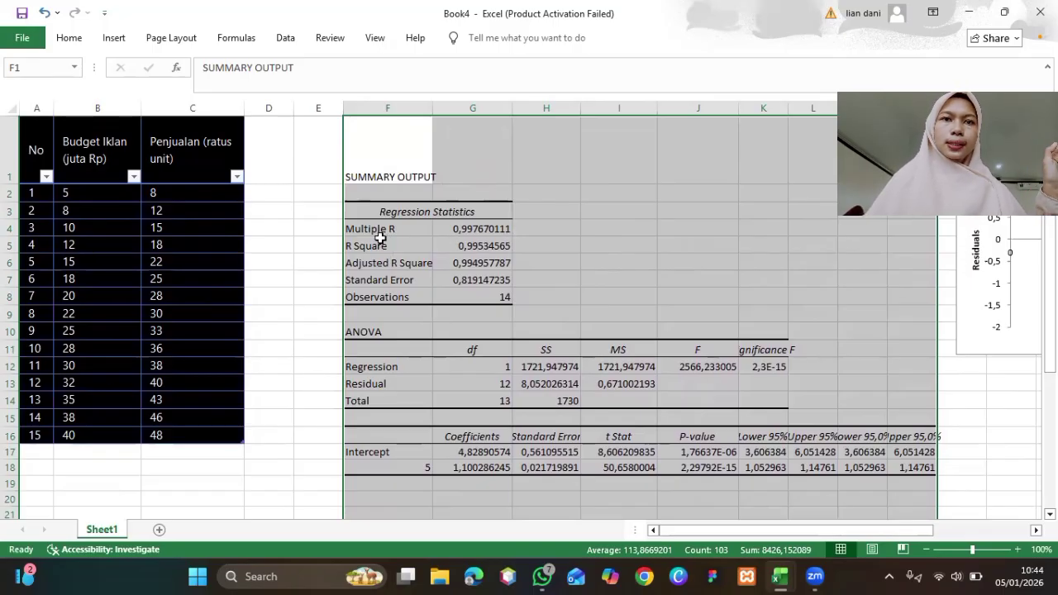
Examine the Regression Statistics: R Square, Adjusted R Square, Standard Error and Observations
{"action": "left_click", "coordinate": [350, 243]}
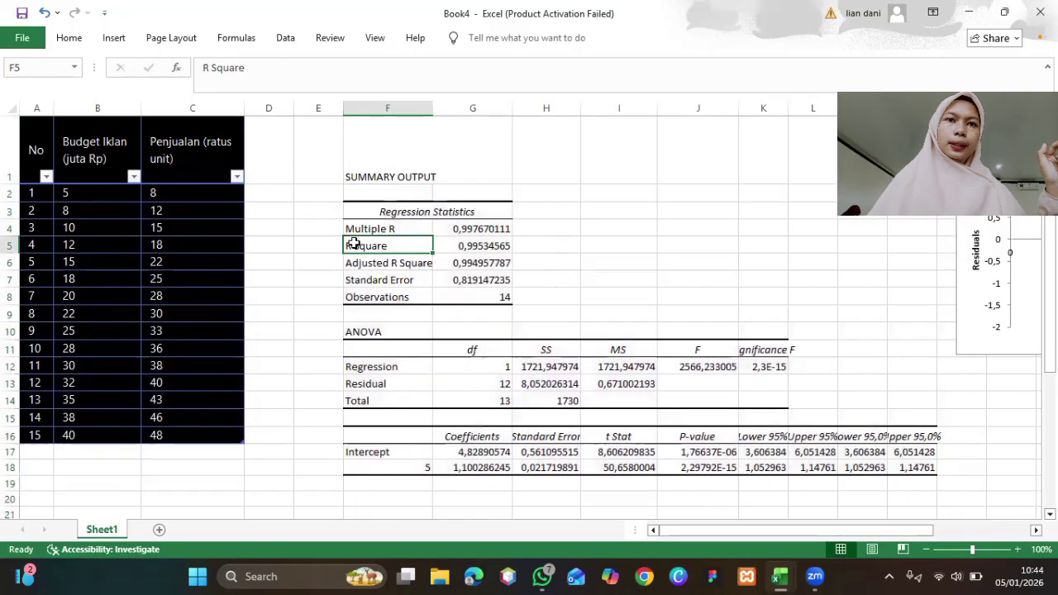
{"action": "left_click", "coordinate": [473, 244]}
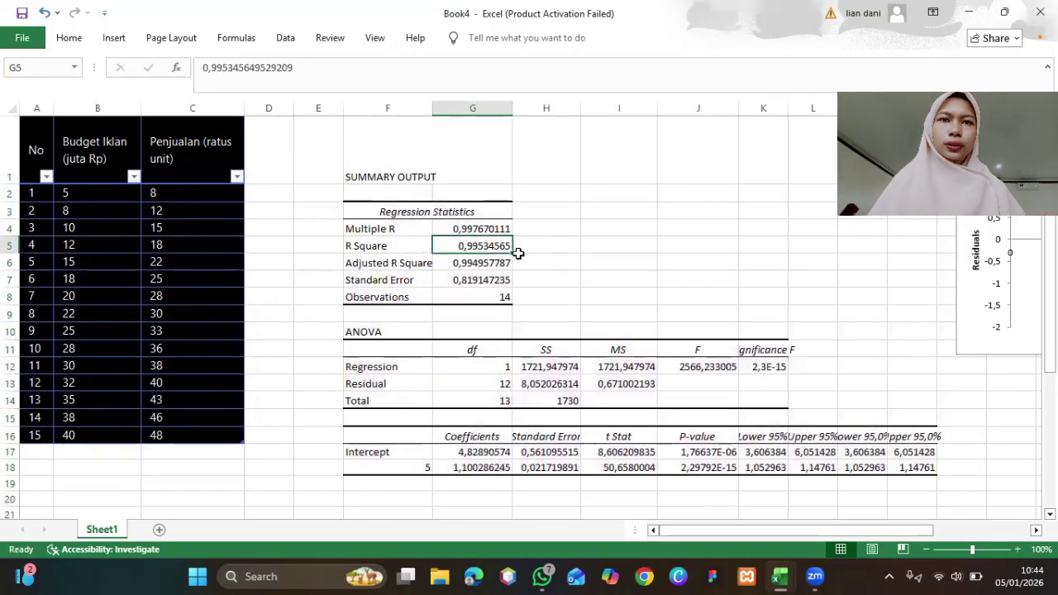
{"action": "left_click", "coordinate": [388, 264]}
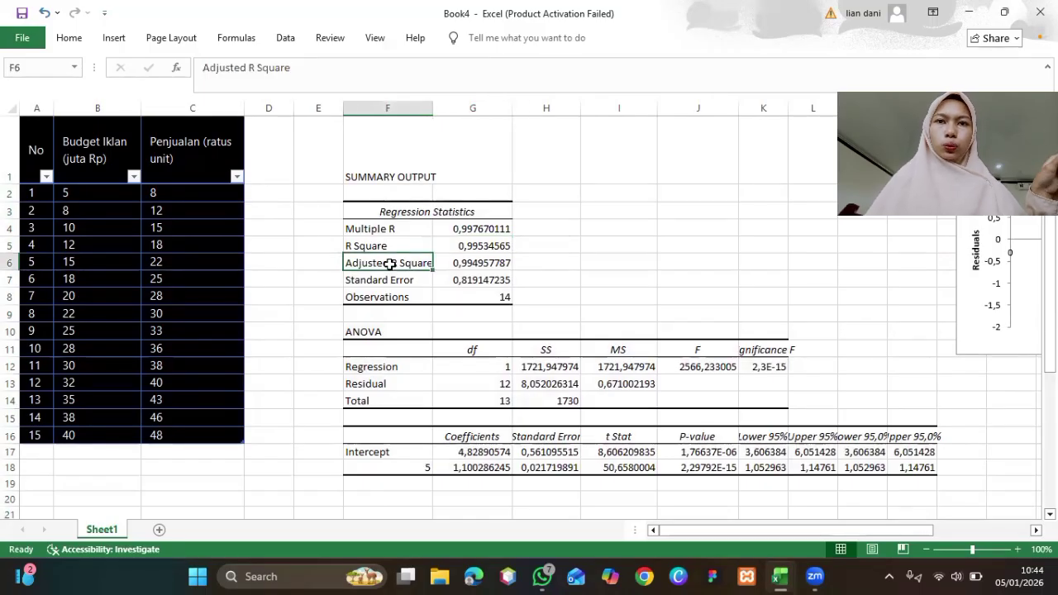
{"action": "left_click", "coordinate": [449, 265]}
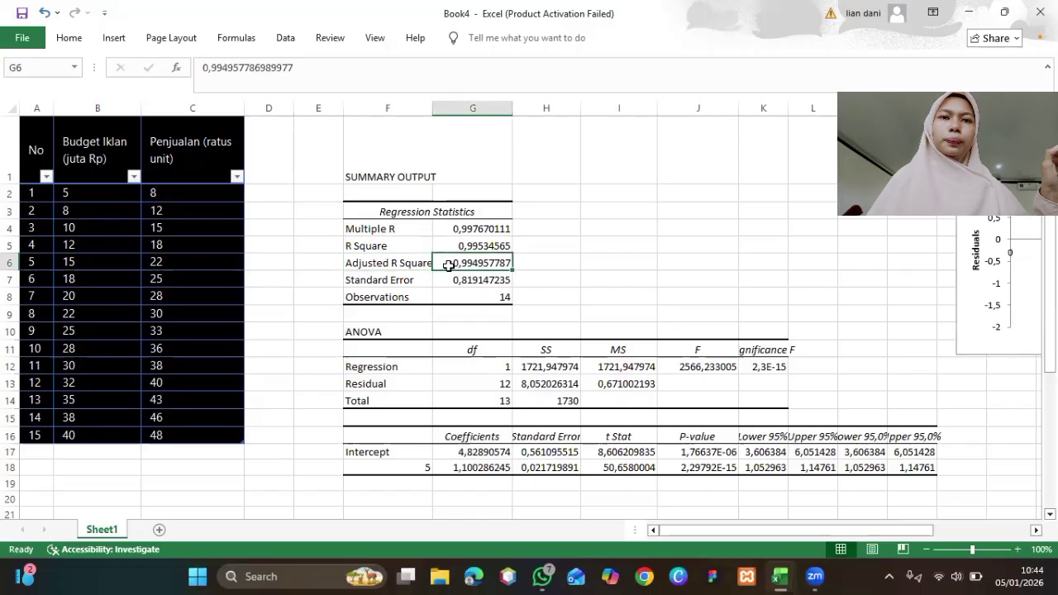
{"action": "left_click", "coordinate": [402, 280]}
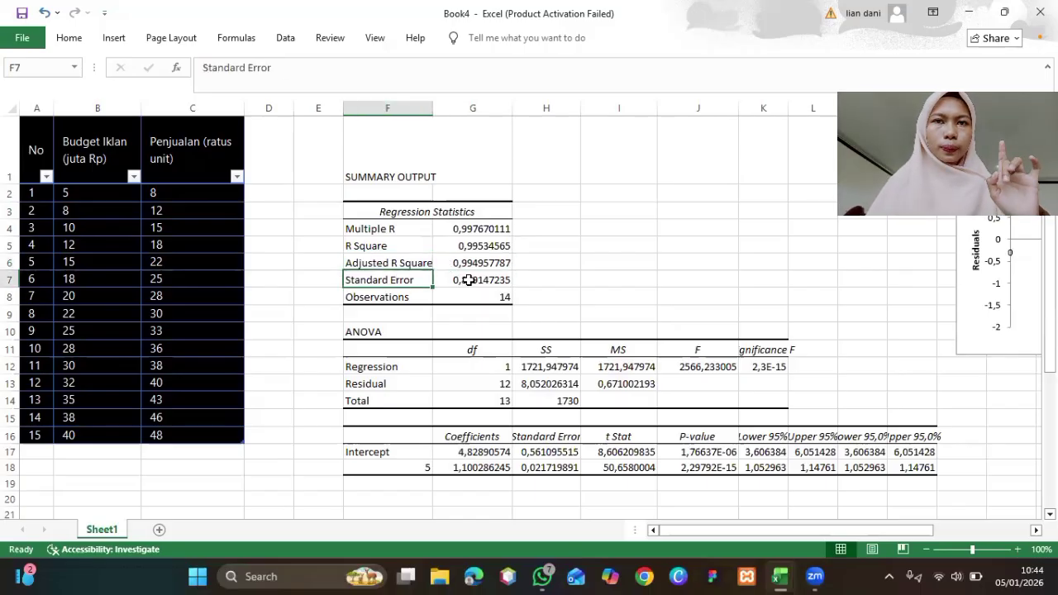
{"action": "left_click", "coordinate": [397, 299]}
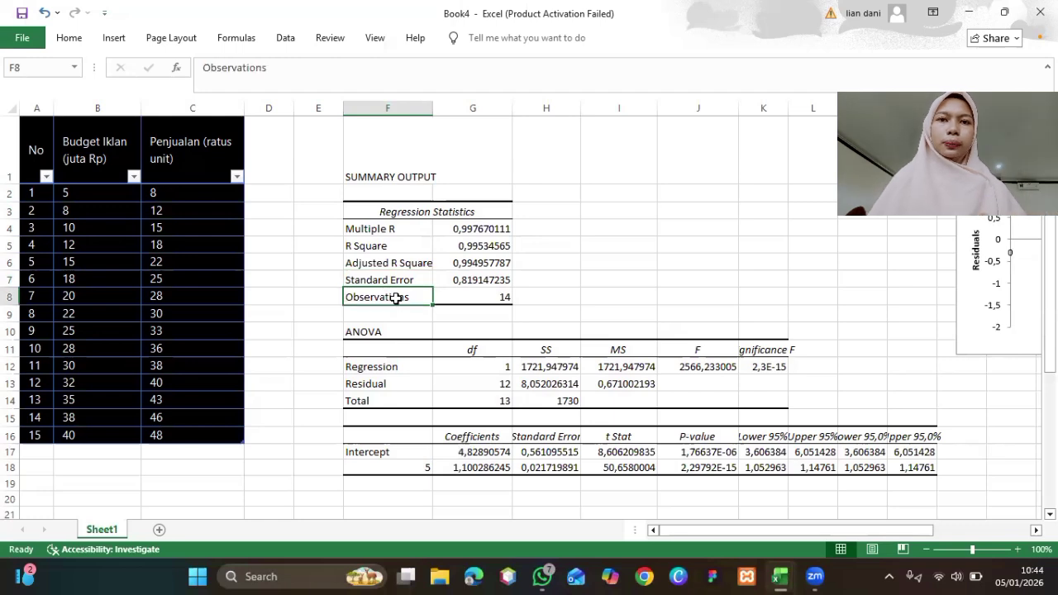
{"action": "left_click", "coordinate": [490, 301]}
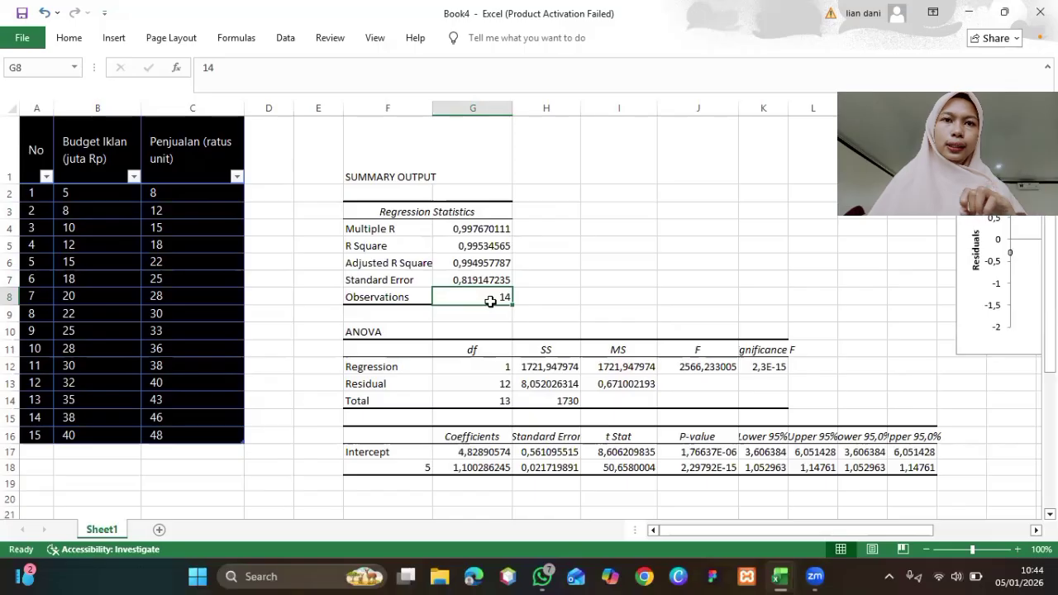
Go through the Regression row of the ANOVA table and widen column K to fit the Significance F heading and value
{"action": "left_click", "coordinate": [365, 329]}
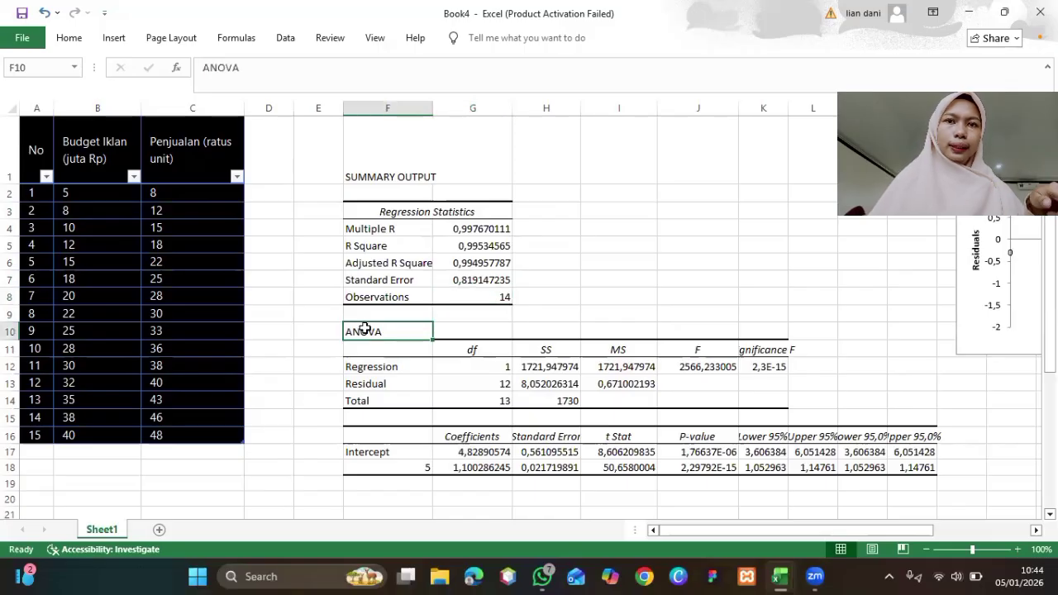
{"action": "left_click", "coordinate": [402, 361]}
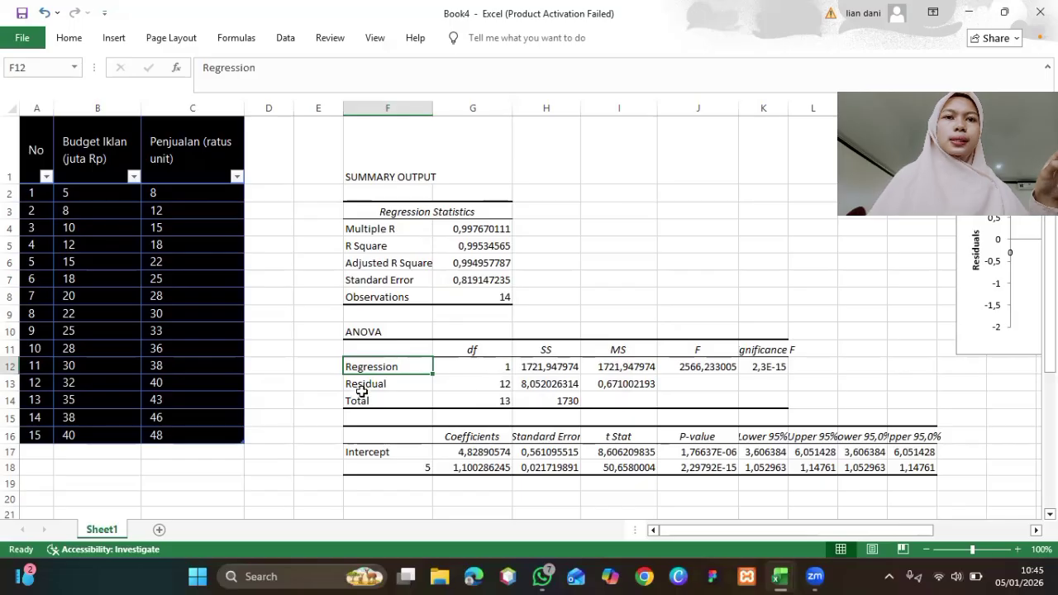
{"action": "left_click", "coordinate": [525, 366]}
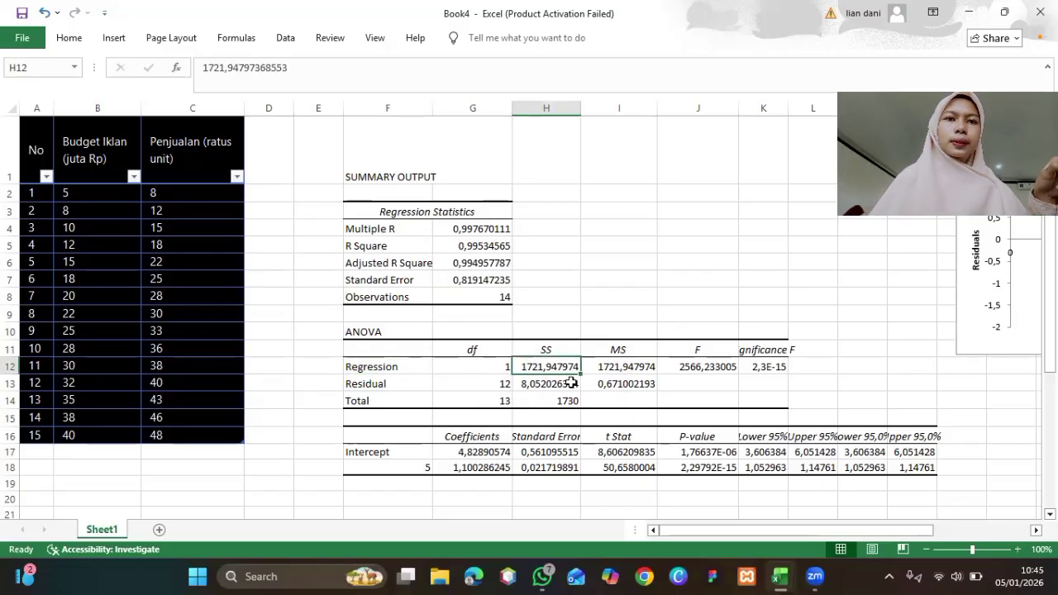
{"action": "left_click", "coordinate": [620, 365]}
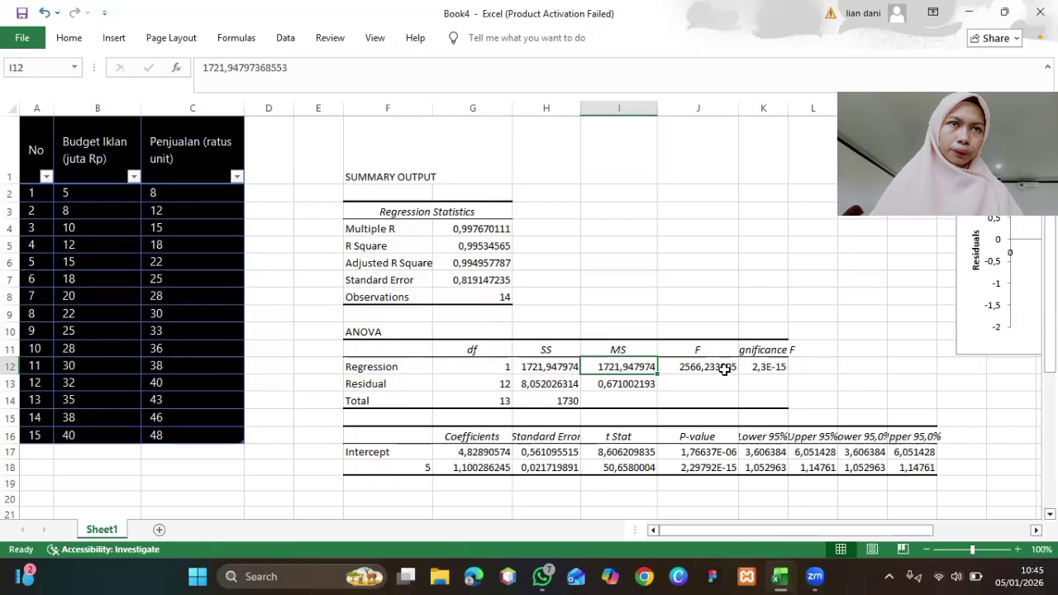
{"action": "left_click", "coordinate": [724, 370]}
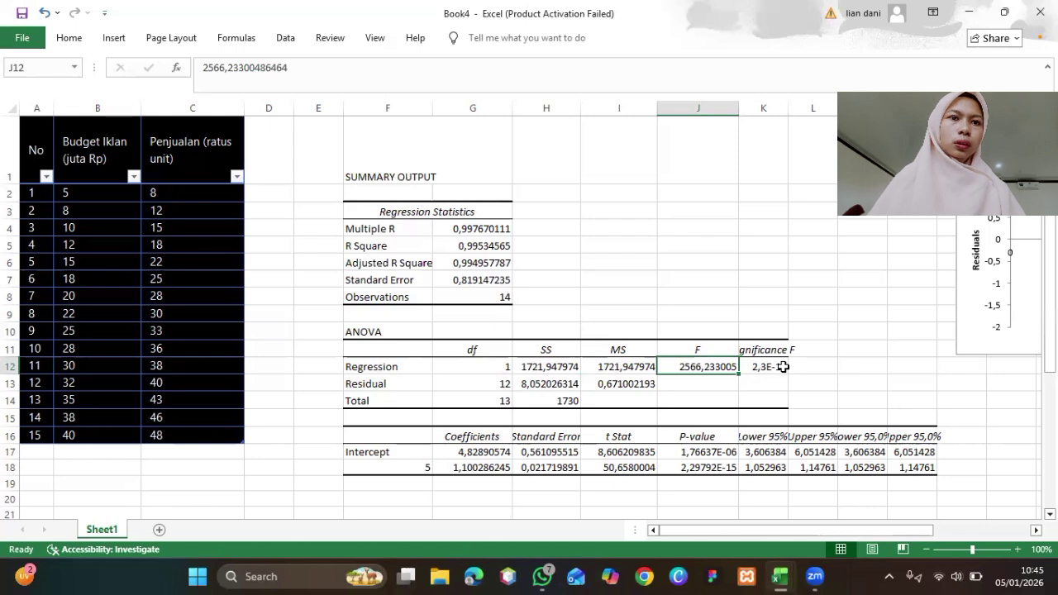
{"action": "left_click", "coordinate": [759, 365]}
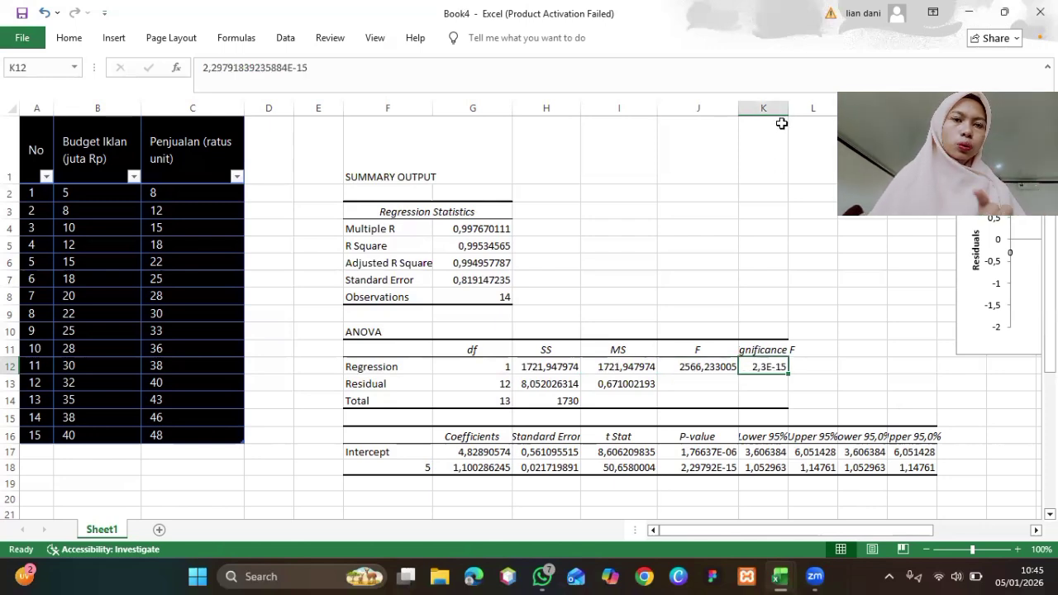
{"action": "left_click_drag", "start_coordinate": [789, 107], "coordinate": [826, 106]}
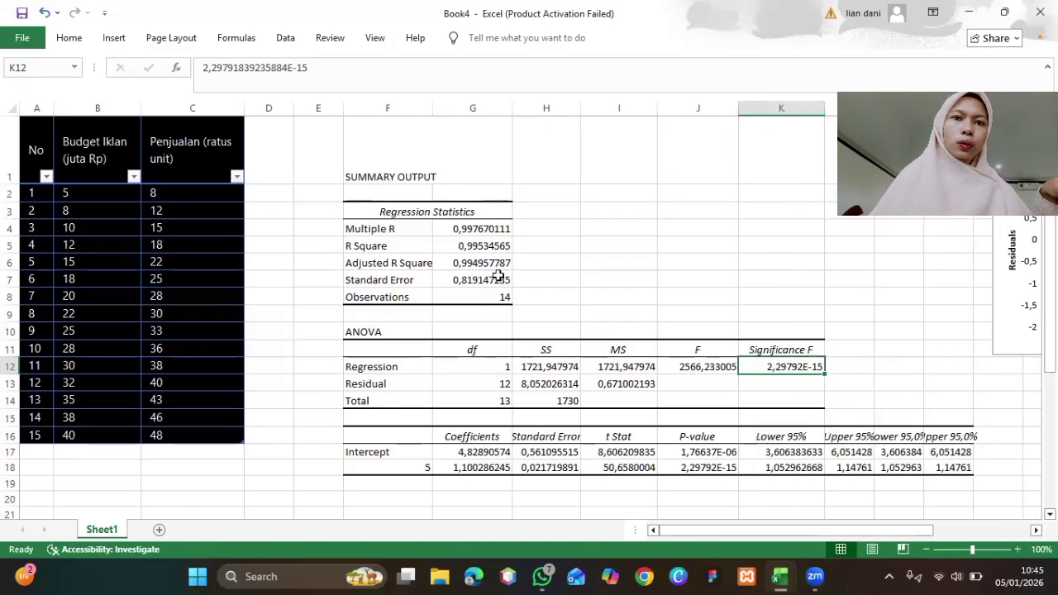
Examine the df, SS and MS values in the Residual and Total rows of the ANOVA table
{"action": "left_click", "coordinate": [388, 385]}
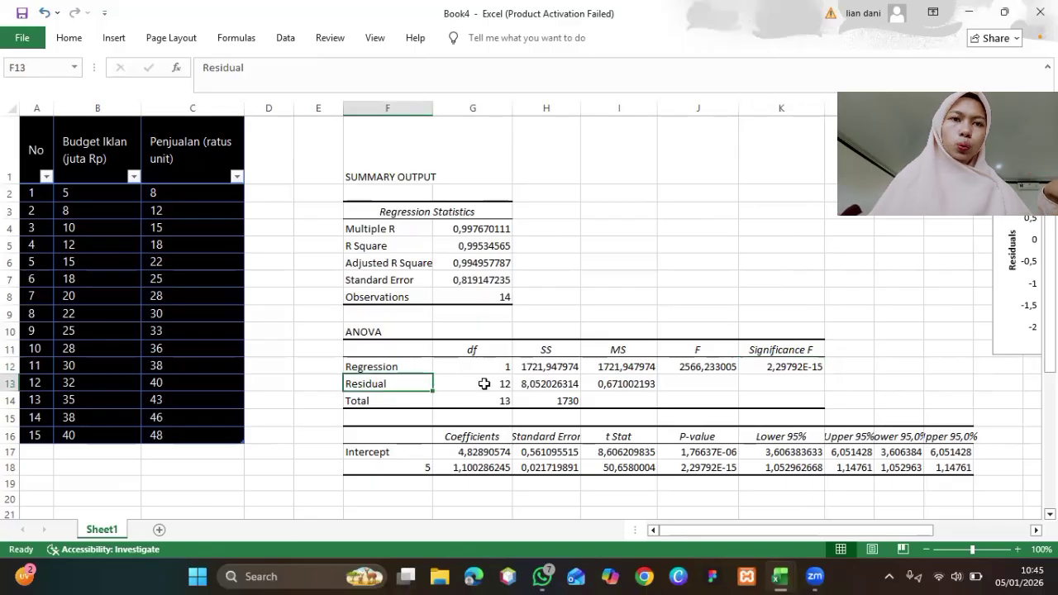
{"action": "left_click", "coordinate": [484, 385]}
{"action": "left_click", "coordinate": [538, 384]}
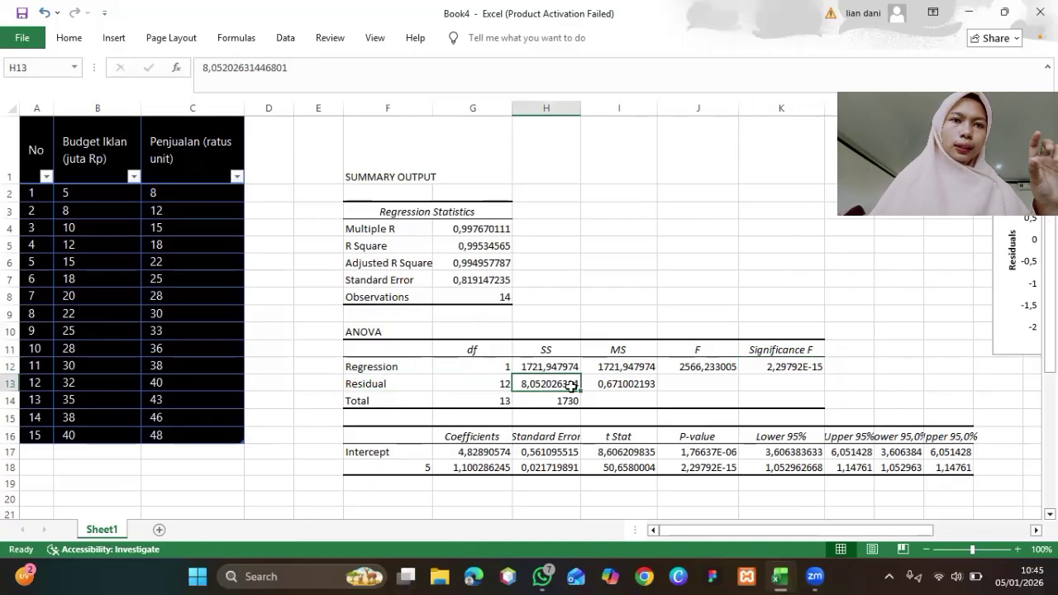
{"action": "left_click", "coordinate": [594, 383]}
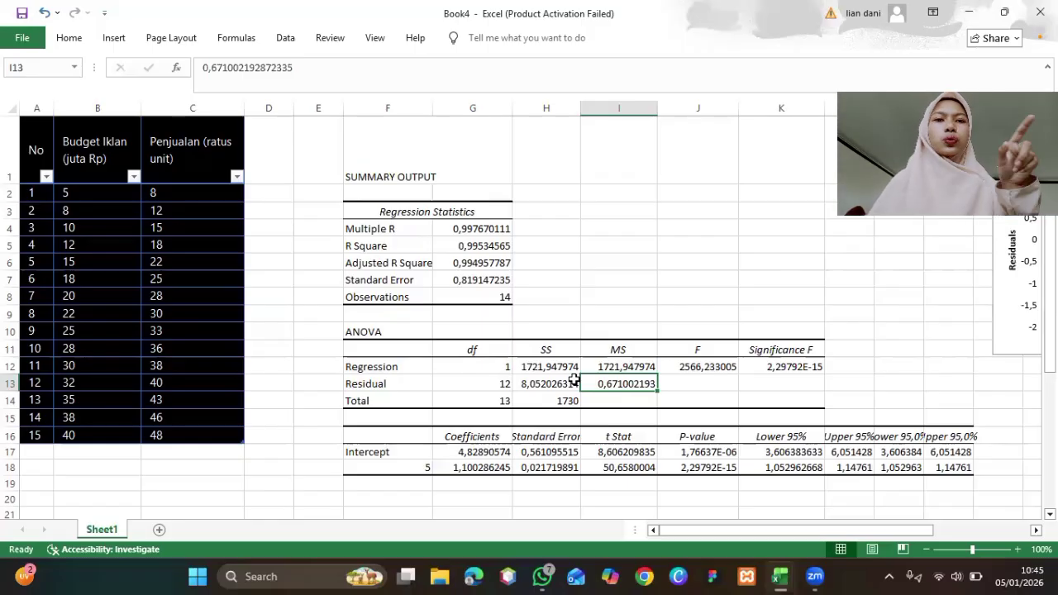
{"action": "left_click", "coordinate": [500, 400]}
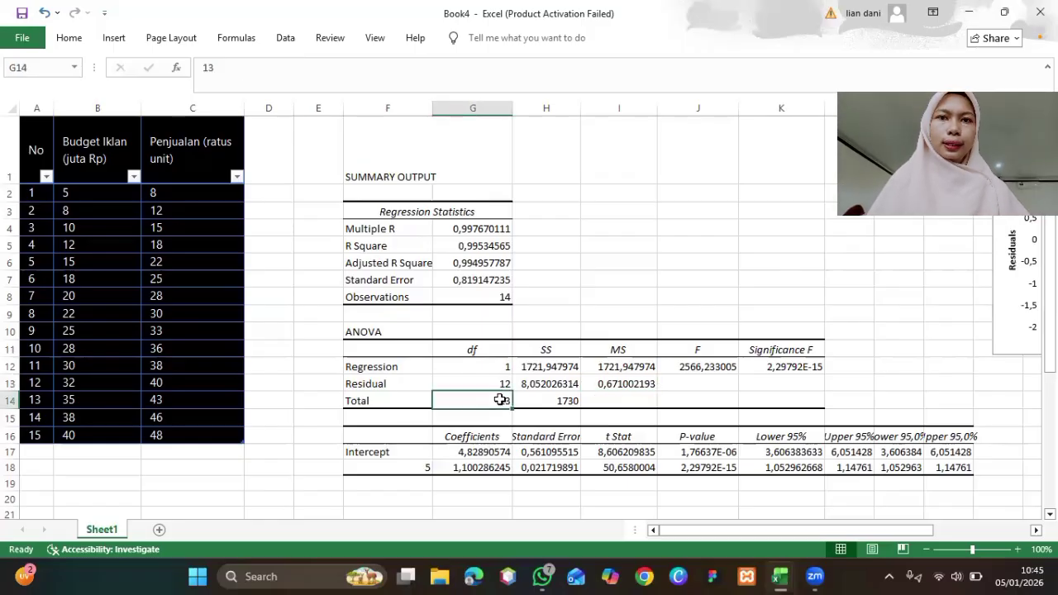
{"action": "left_click", "coordinate": [565, 397]}
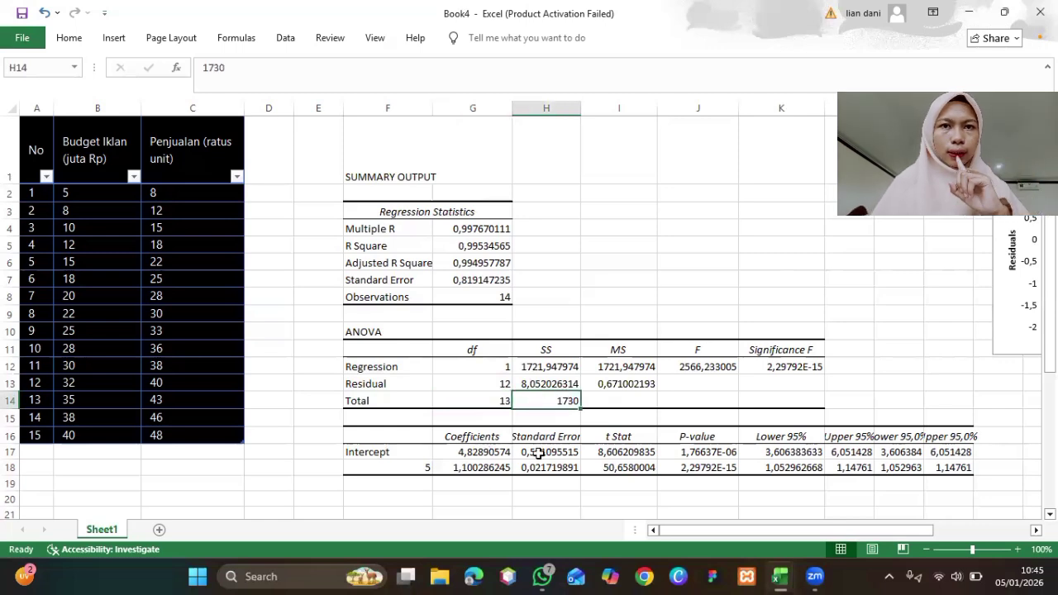
Examine the Coefficients, Standard Error, t Stat and P-value of the Intercept row in the coefficients table
{"action": "scroll", "coordinate": [538, 453], "scroll_direction": "down", "scroll_amount": 2}
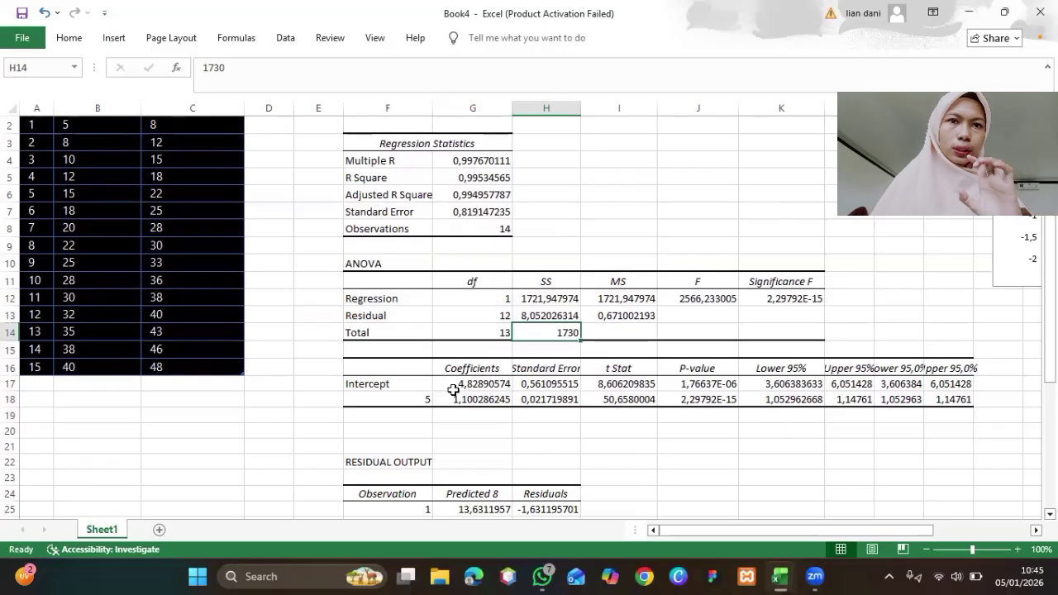
{"action": "scroll", "coordinate": [453, 390], "scroll_direction": "down", "scroll_amount": 1}
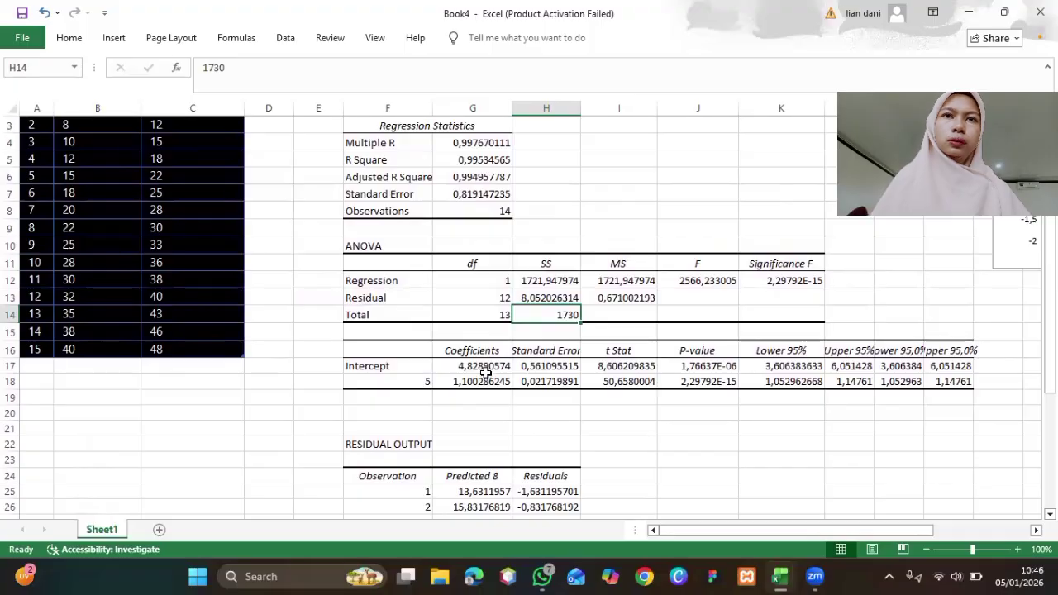
{"action": "left_click", "coordinate": [487, 368]}
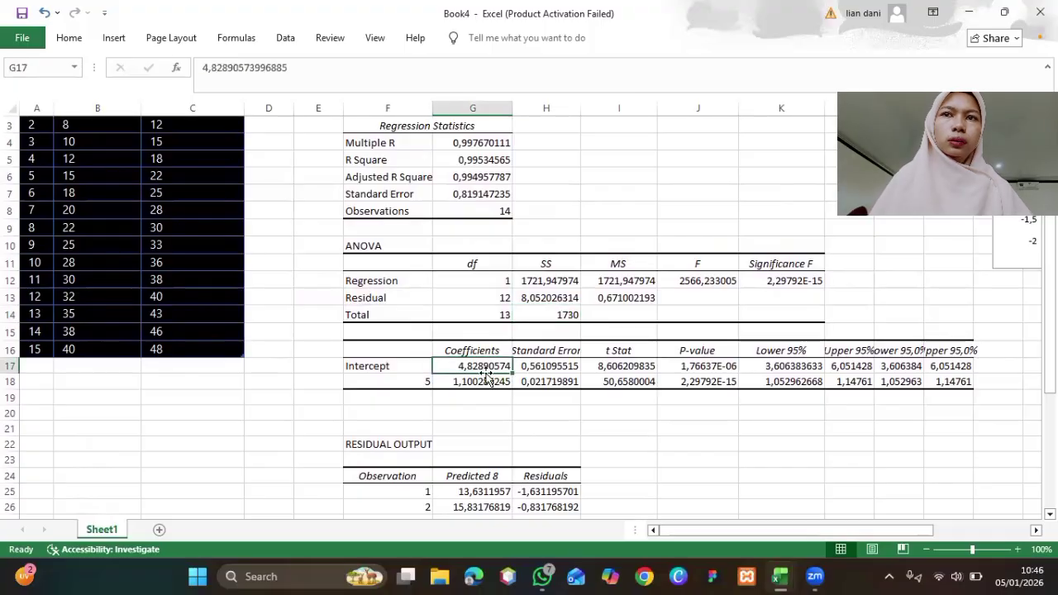
{"action": "left_click", "coordinate": [540, 371]}
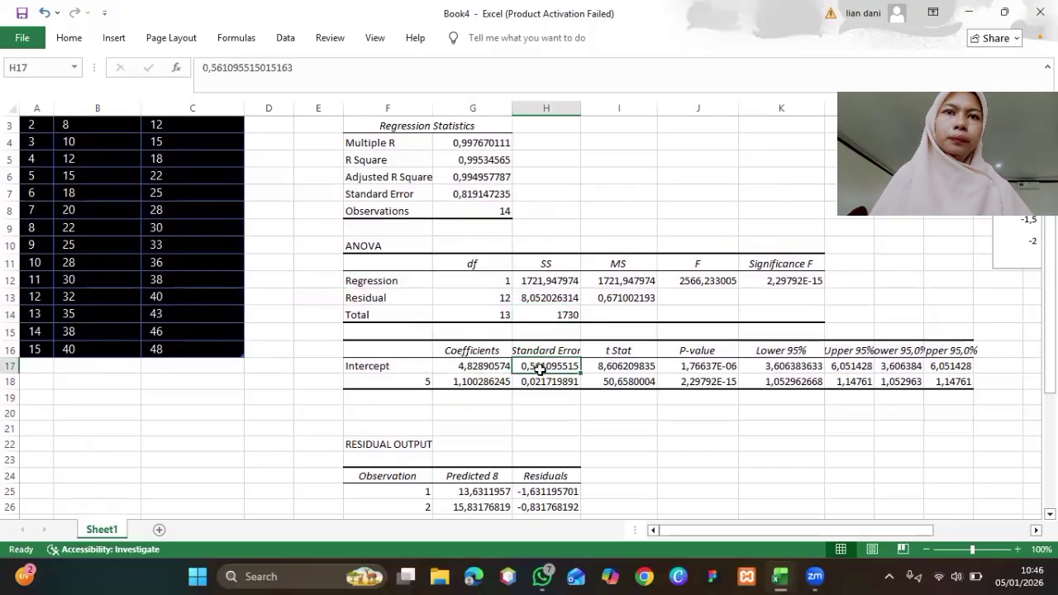
{"action": "left_click", "coordinate": [595, 372]}
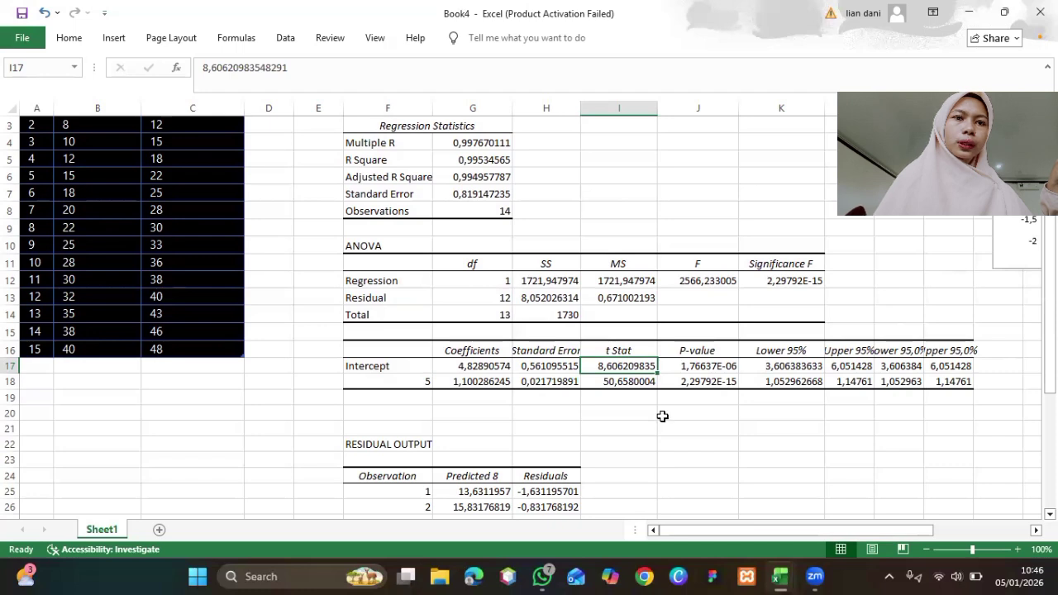
{"action": "left_click", "coordinate": [680, 366]}
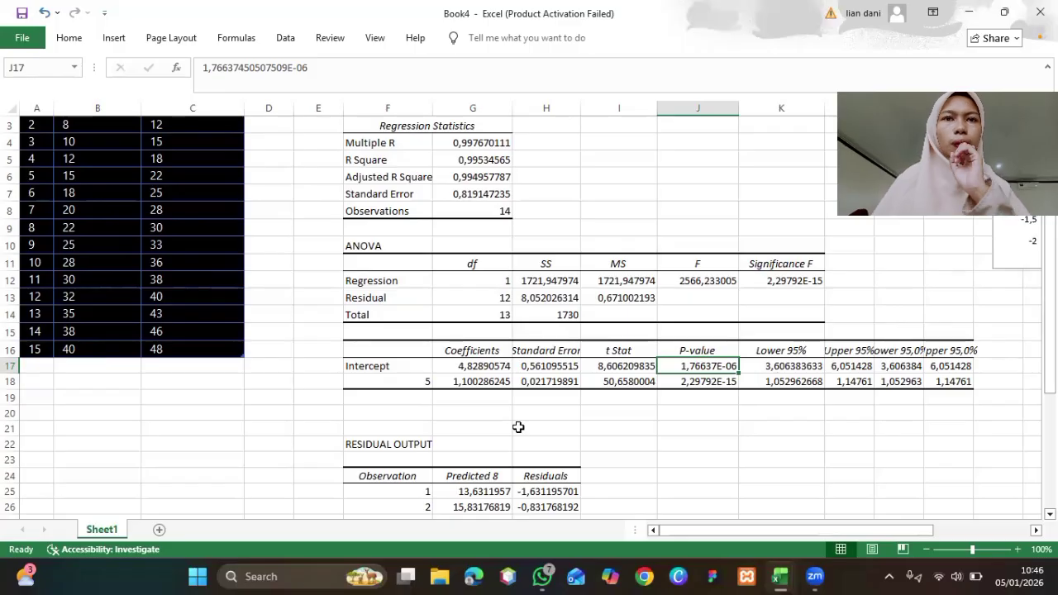
Look over the Residual Output table and the residual plot beside the summary output
{"action": "scroll", "coordinate": [518, 426], "scroll_direction": "down", "scroll_amount": 5}
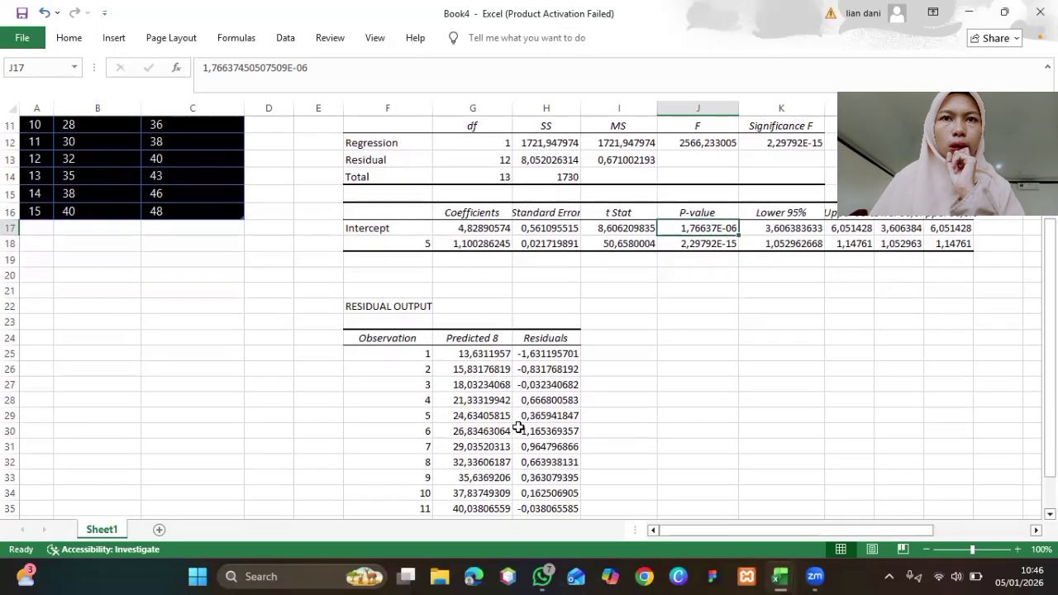
{"action": "scroll", "coordinate": [518, 427], "scroll_direction": "up", "scroll_amount": 1}
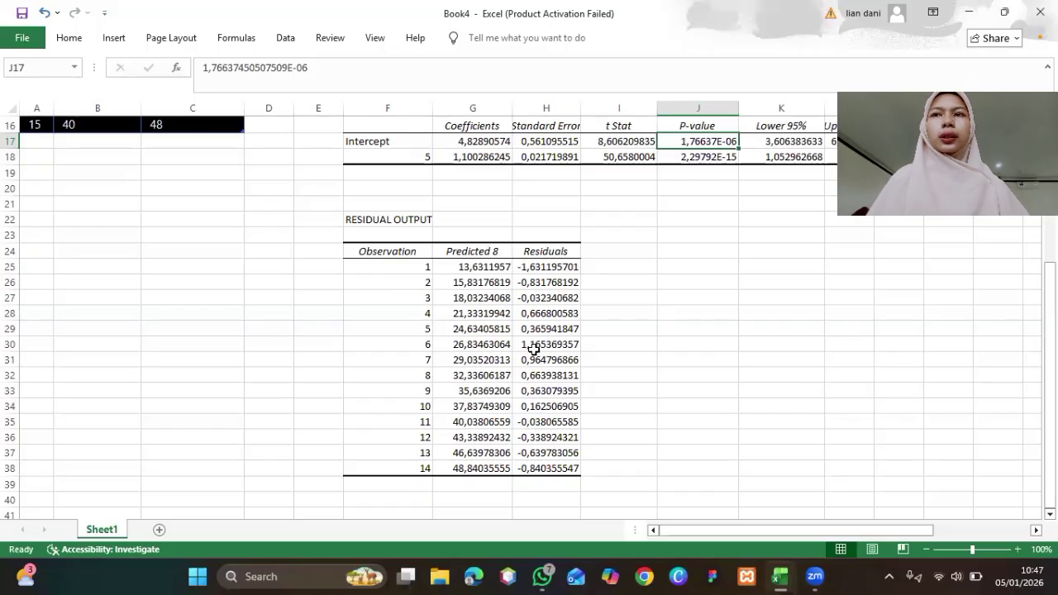
{"action": "scroll", "coordinate": [533, 351], "scroll_direction": "right", "scroll_amount": 5}
{"action": "scroll", "coordinate": [533, 352], "scroll_direction": "up", "scroll_amount": 5}
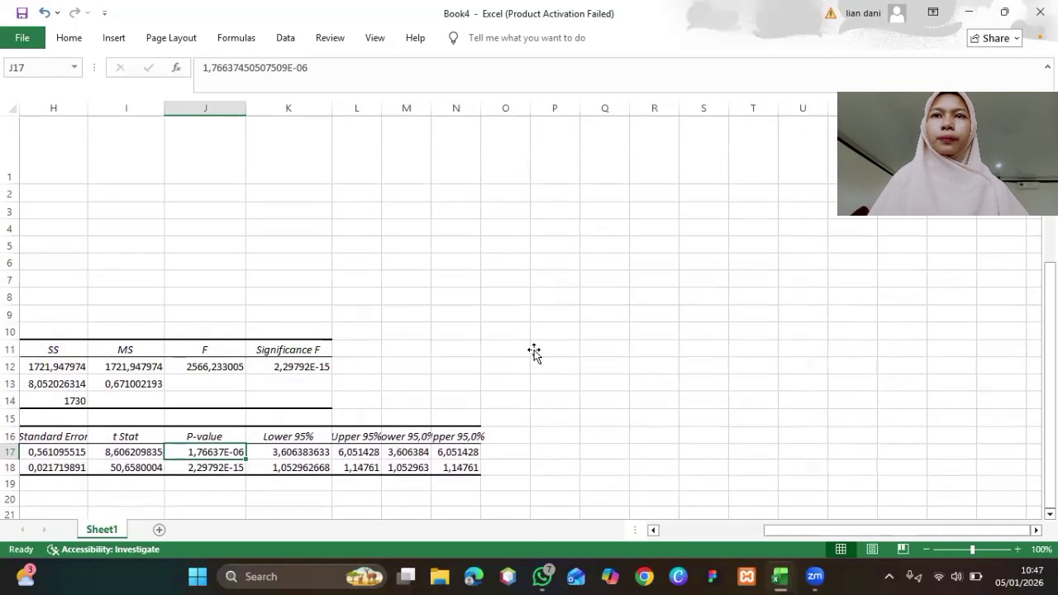
{"action": "scroll", "coordinate": [533, 351], "scroll_direction": "left", "scroll_amount": 3}
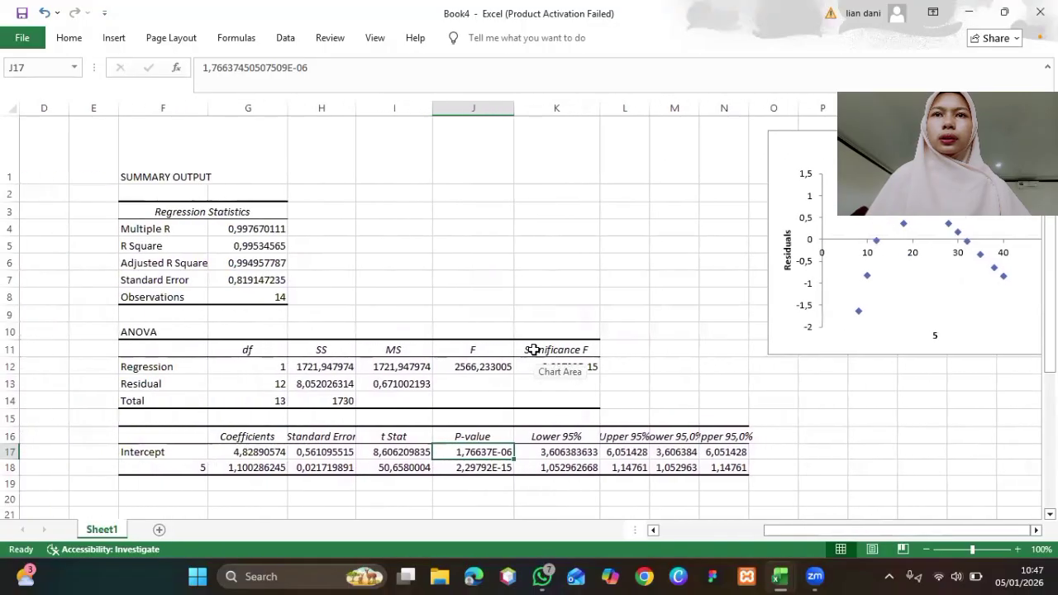
{"action": "scroll", "coordinate": [534, 350], "scroll_direction": "left", "scroll_amount": 3}
{"action": "scroll", "coordinate": [534, 350], "scroll_direction": "right", "scroll_amount": 1}
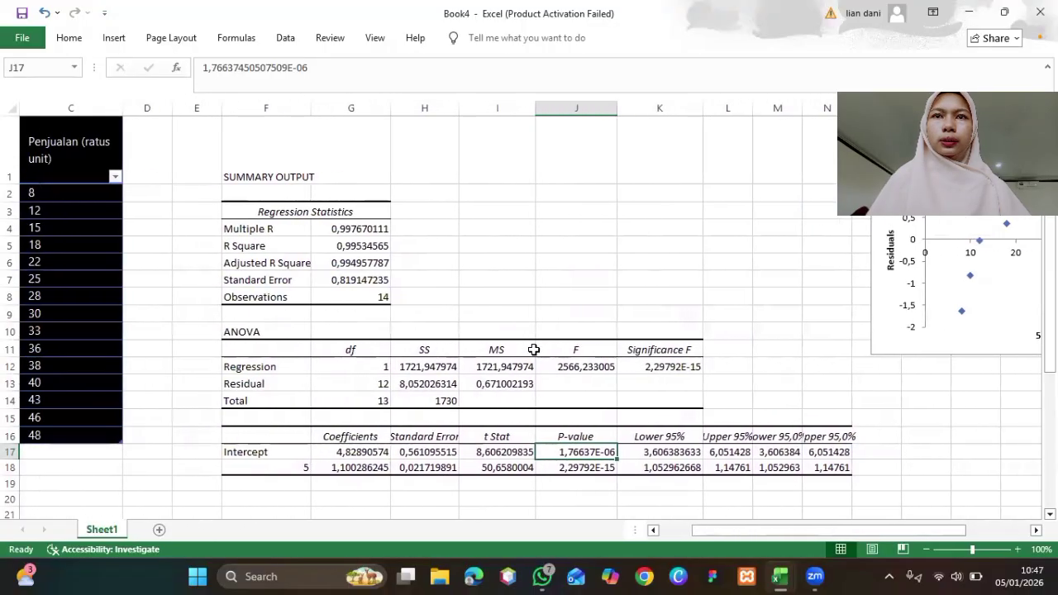
{"action": "left_click", "coordinate": [115, 39]}
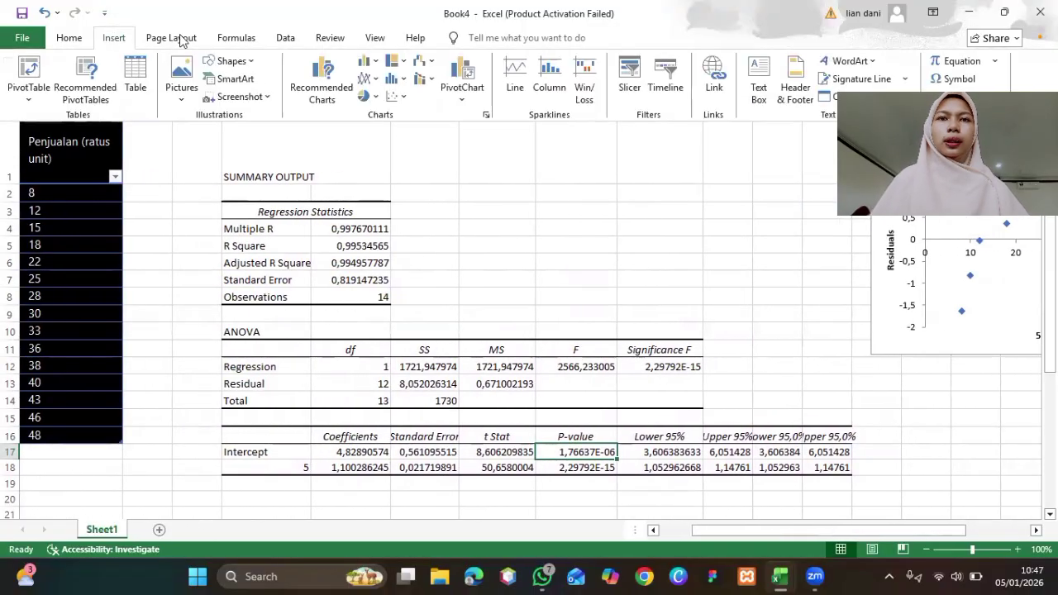
{"action": "left_click", "coordinate": [392, 97]}
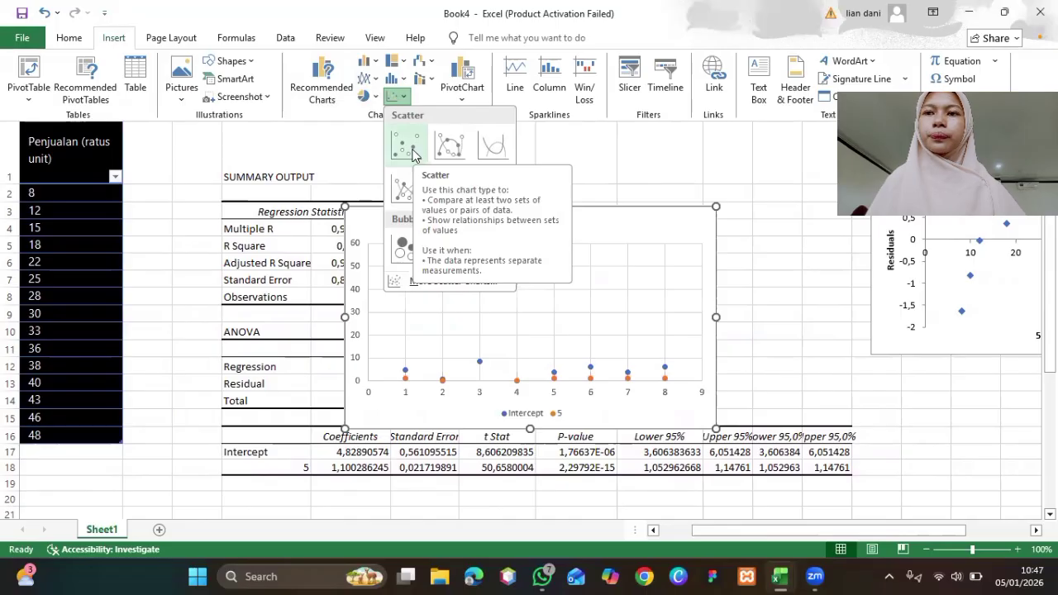
{"action": "left_click", "coordinate": [241, 263]}
{"action": "scroll", "coordinate": [242, 263], "scroll_direction": "left", "scroll_amount": 2}
{"action": "left_click", "coordinate": [242, 257]}
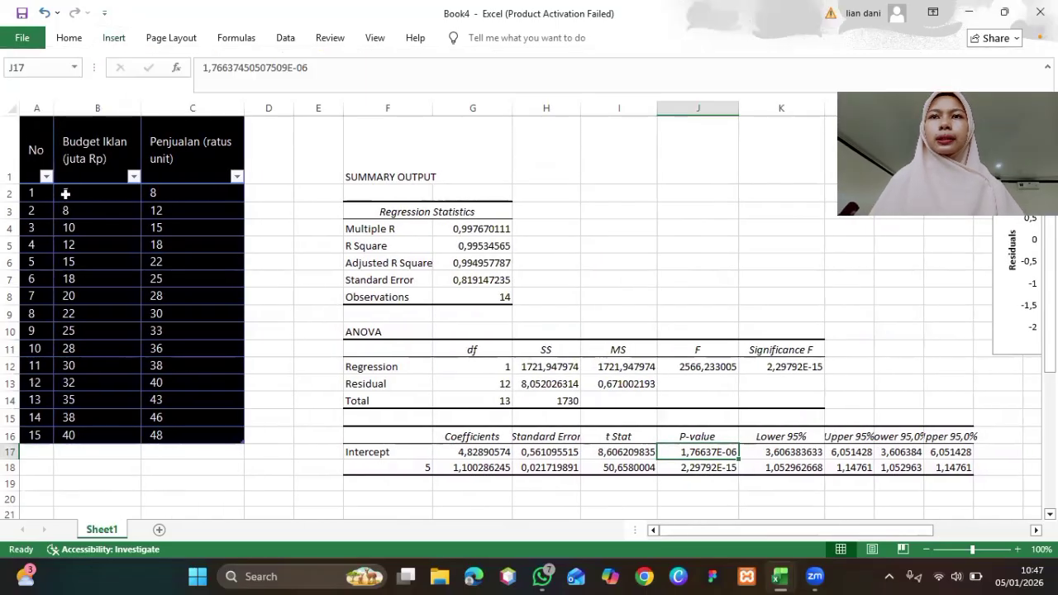
Insert a markerless-line-free Scatter chart from the Budget Iklan and Penjualan values in B2:C16
{"action": "left_click", "coordinate": [65, 193]}
{"action": "left_click_drag", "start_coordinate": [66, 193], "coordinate": [197, 438]}
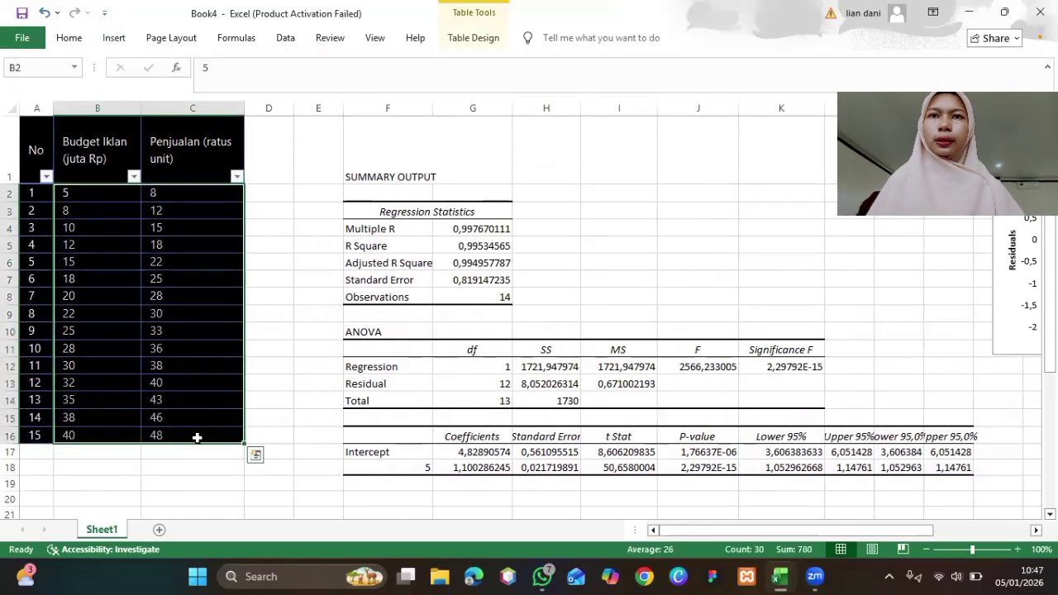
{"action": "left_click", "coordinate": [114, 40]}
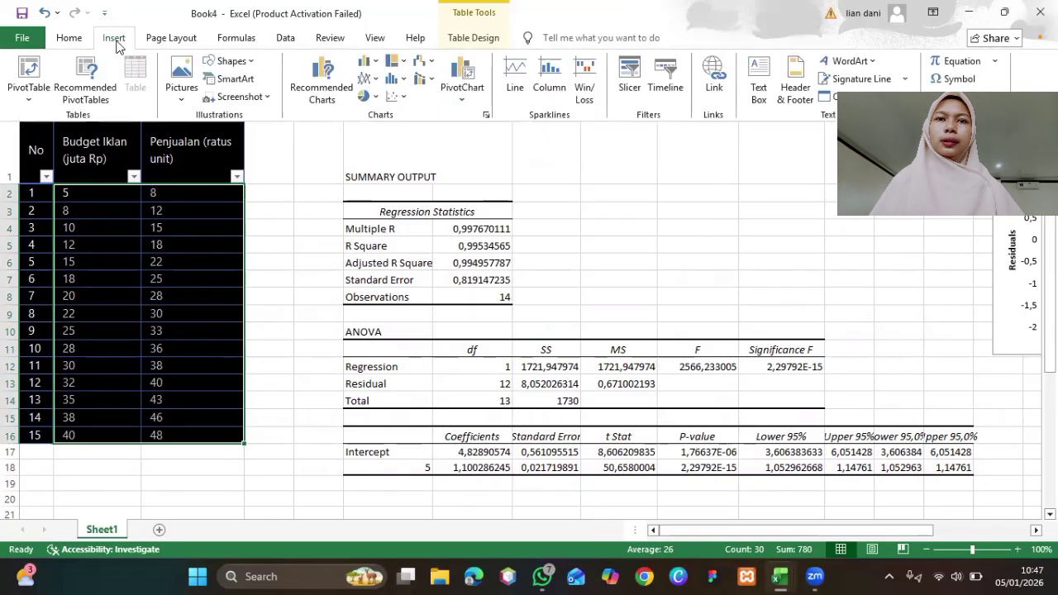
{"action": "left_click", "coordinate": [398, 98]}
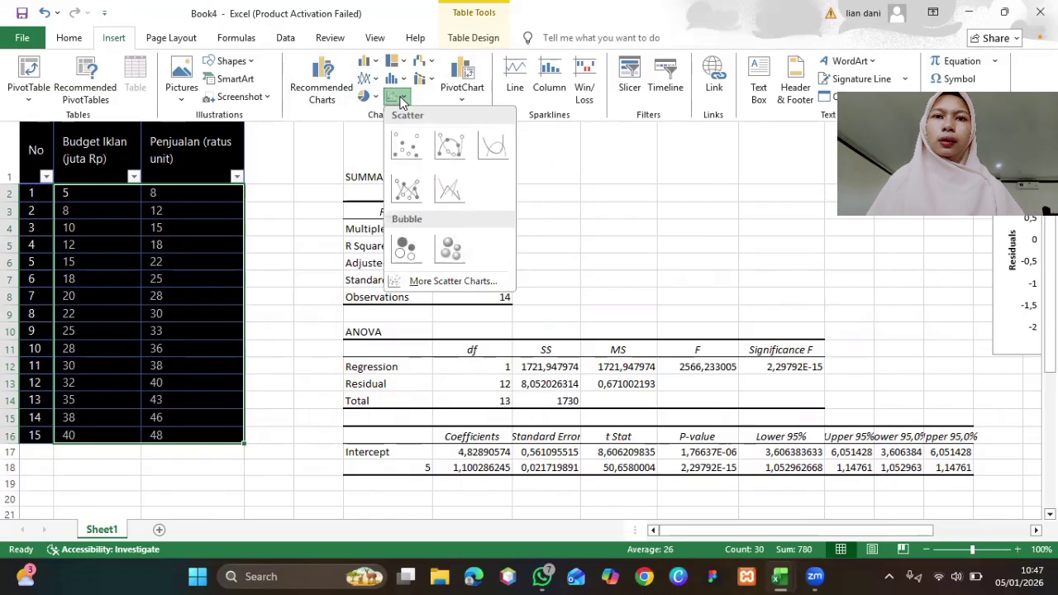
{"action": "left_click", "coordinate": [406, 145]}
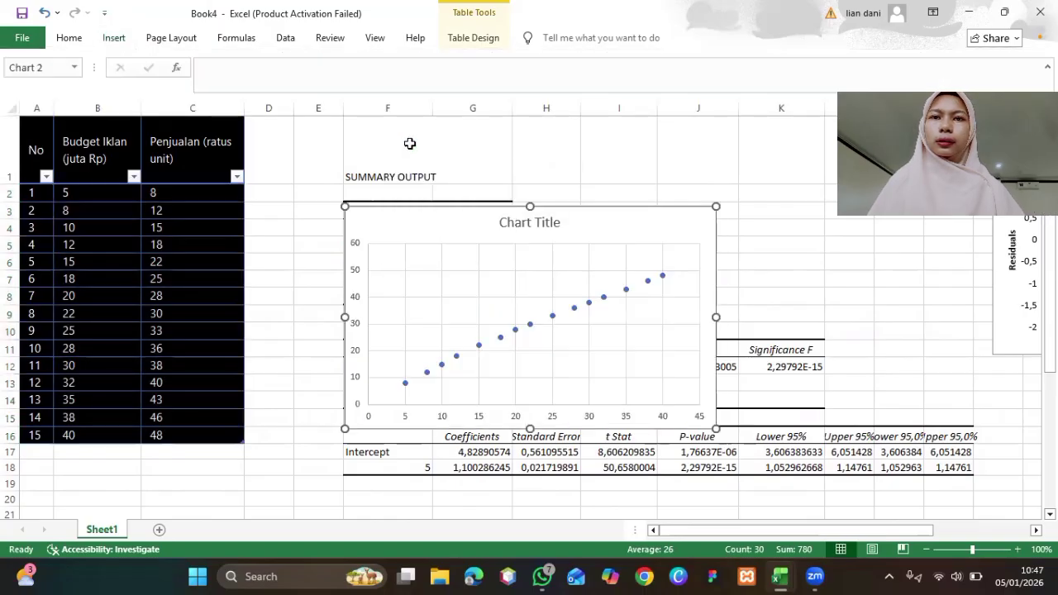
Move the scatter chart off the summary output to the area just below the data table
{"action": "left_click", "coordinate": [520, 306]}
{"action": "left_click_drag", "start_coordinate": [480, 354], "coordinate": [460, 379]}
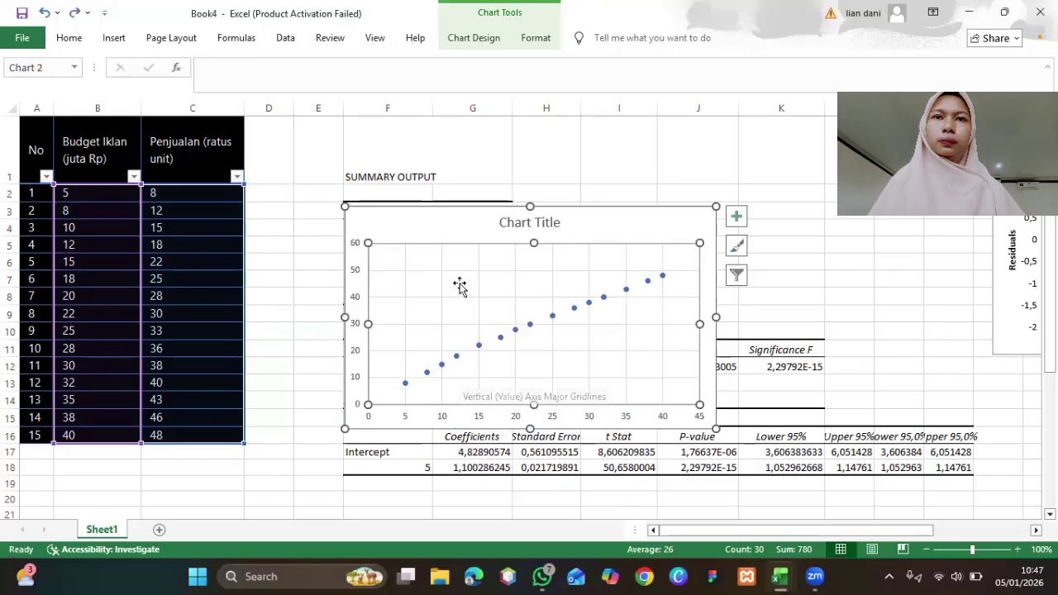
{"action": "scroll", "coordinate": [506, 304], "scroll_direction": "down", "scroll_amount": 1}
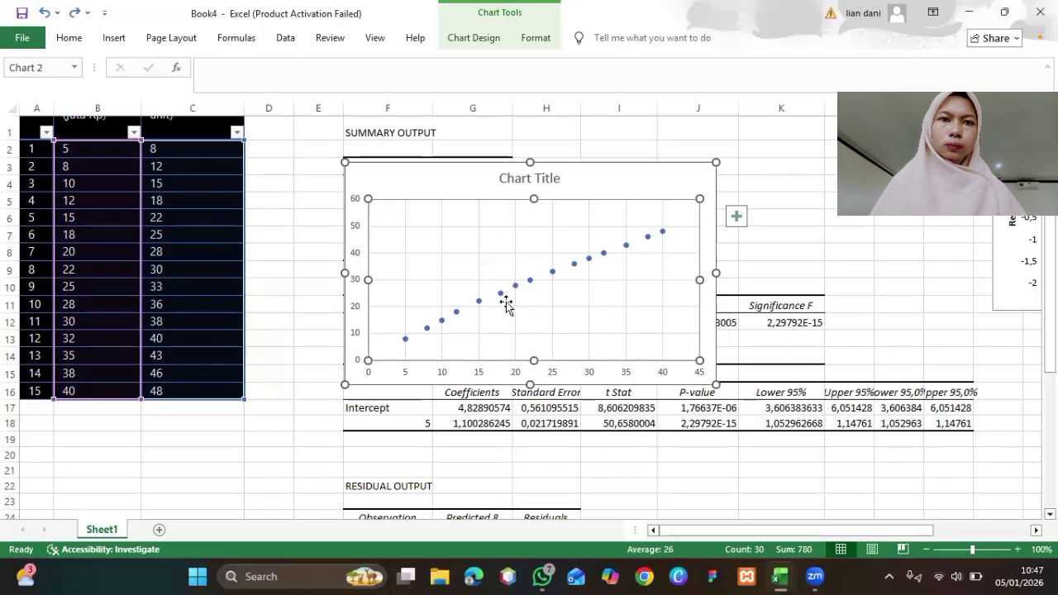
{"action": "left_click_drag", "start_coordinate": [383, 149], "coordinate": [228, 284]}
{"action": "scroll", "coordinate": [228, 283], "scroll_direction": "down", "scroll_amount": 5}
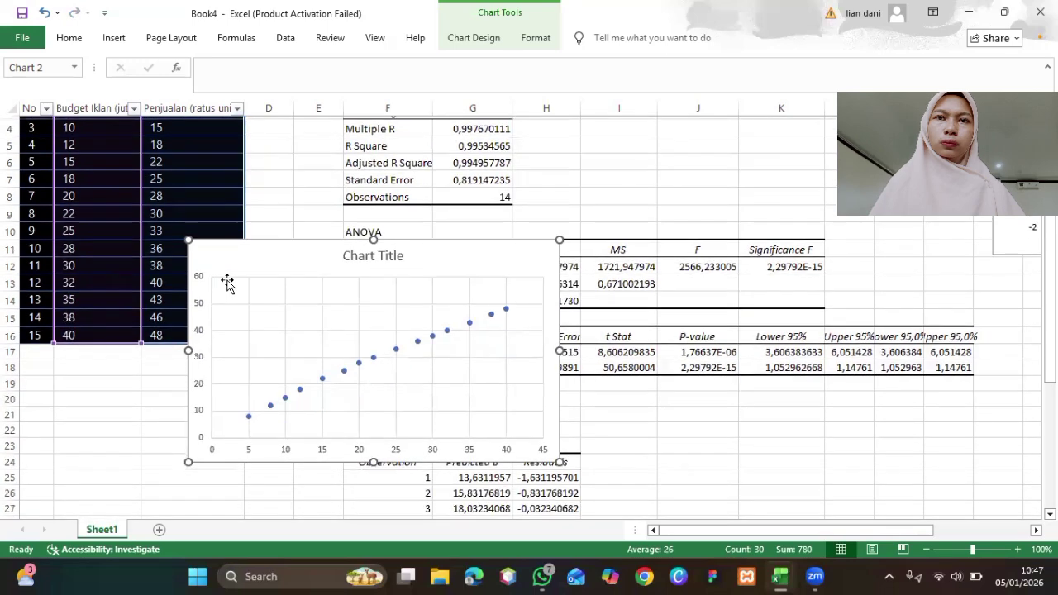
{"action": "left_click_drag", "start_coordinate": [208, 205], "coordinate": [118, 338]}
{"action": "scroll", "coordinate": [118, 336], "scroll_direction": "up", "scroll_amount": 2}
{"action": "scroll", "coordinate": [117, 336], "scroll_direction": "up", "scroll_amount": 3}
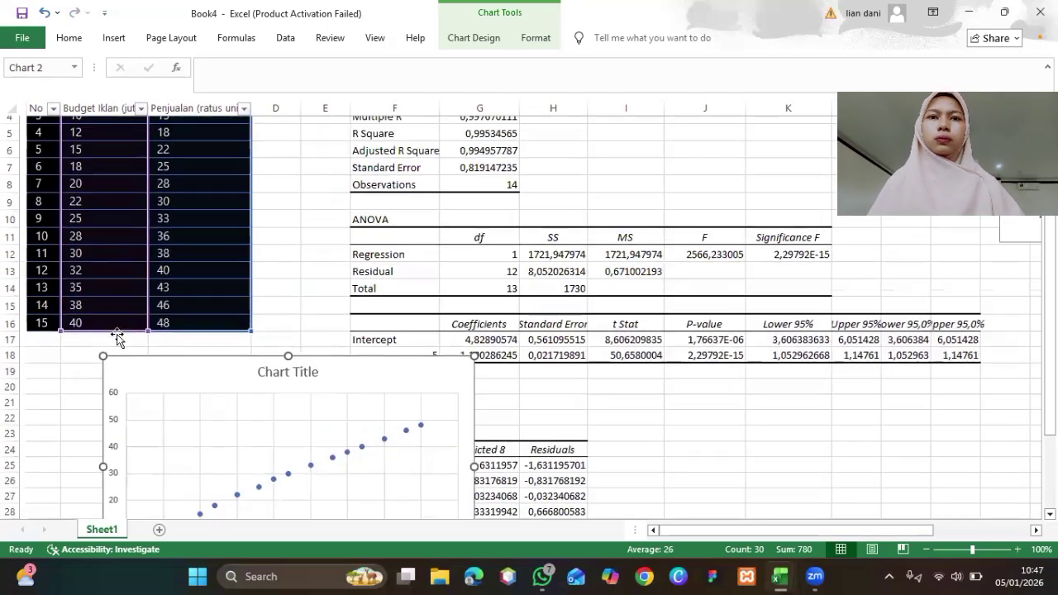
{"action": "scroll", "coordinate": [117, 333], "scroll_direction": "down", "scroll_amount": 3}
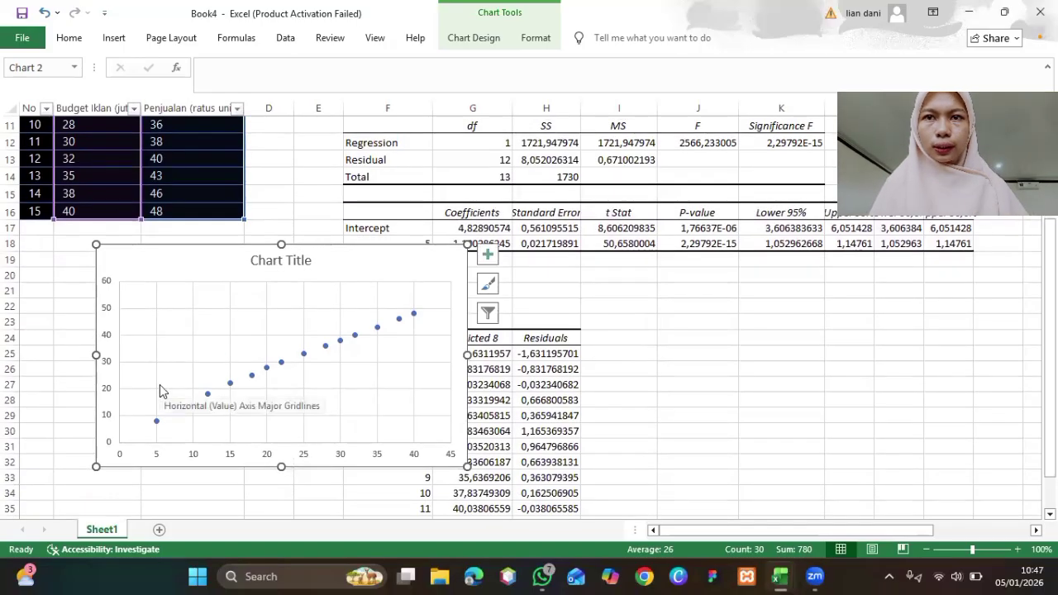
Examine the pattern of points in the scatter chart alongside the data and regression tables
{"action": "scroll", "coordinate": [160, 391], "scroll_direction": "up", "scroll_amount": 1}
{"action": "scroll", "coordinate": [159, 391], "scroll_direction": "down", "scroll_amount": 1}
{"action": "scroll", "coordinate": [160, 384], "scroll_direction": "up", "scroll_amount": 1}
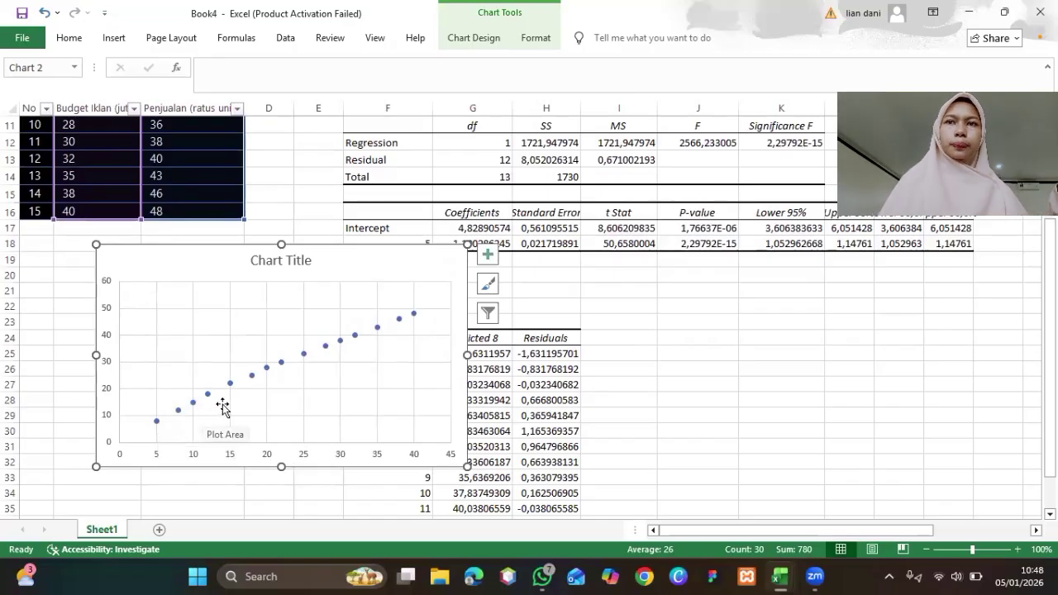
{"action": "scroll", "coordinate": [222, 405], "scroll_direction": "up", "scroll_amount": 3}
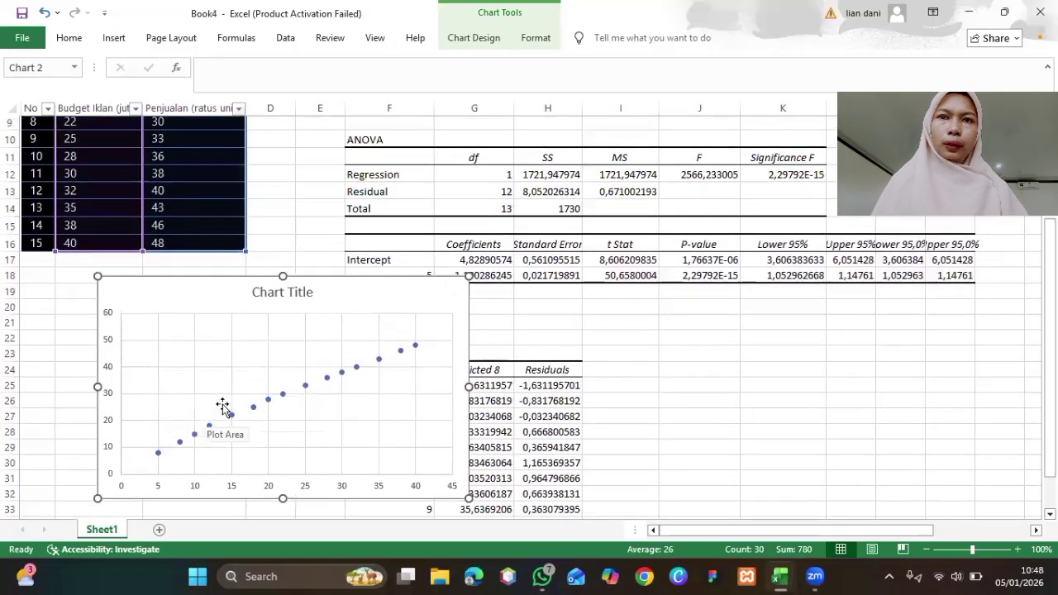
{"action": "scroll", "coordinate": [222, 405], "scroll_direction": "down", "scroll_amount": 2}
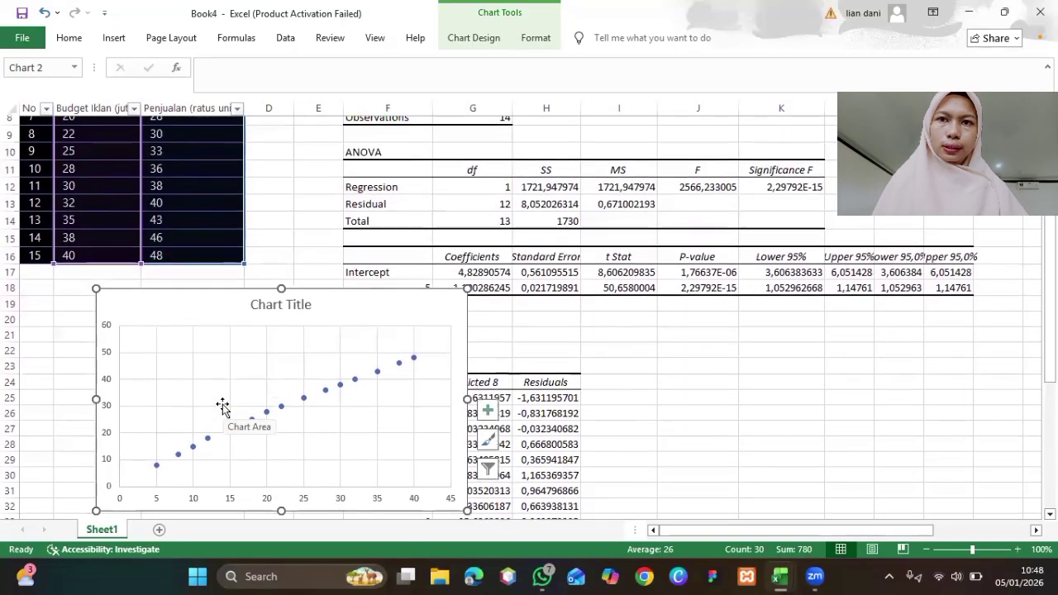
{"action": "scroll", "coordinate": [223, 405], "scroll_direction": "up", "scroll_amount": 3}
{"action": "scroll", "coordinate": [222, 405], "scroll_direction": "down", "scroll_amount": 3}
{"action": "scroll", "coordinate": [222, 405], "scroll_direction": "up", "scroll_amount": 1}
{"action": "scroll", "coordinate": [222, 405], "scroll_direction": "down", "scroll_amount": 1}
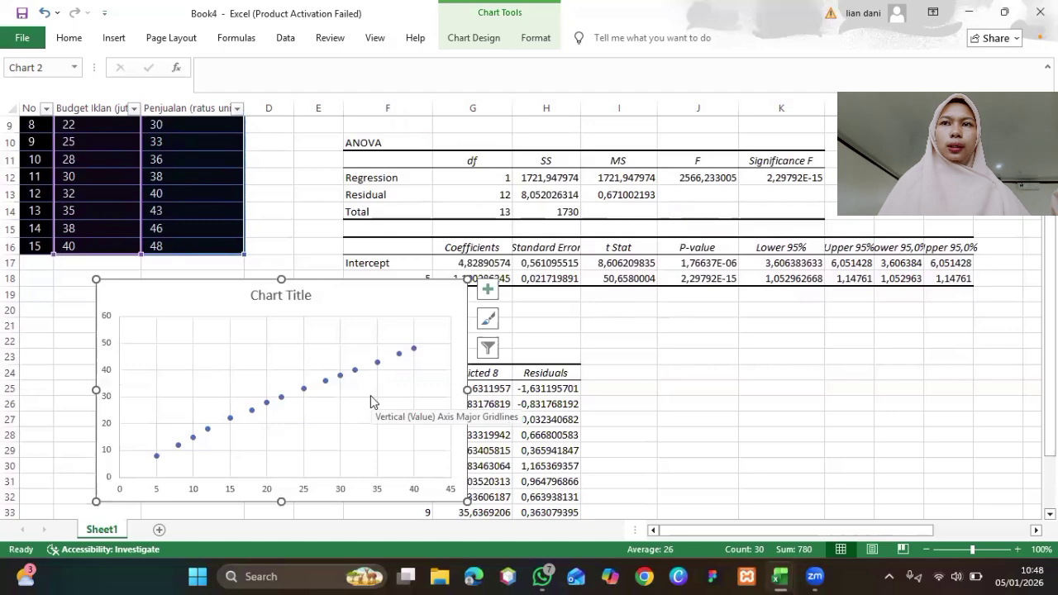
{"action": "scroll", "coordinate": [345, 401], "scroll_direction": "up", "scroll_amount": 1}
{"action": "scroll", "coordinate": [342, 402], "scroll_direction": "down", "scroll_amount": 1}
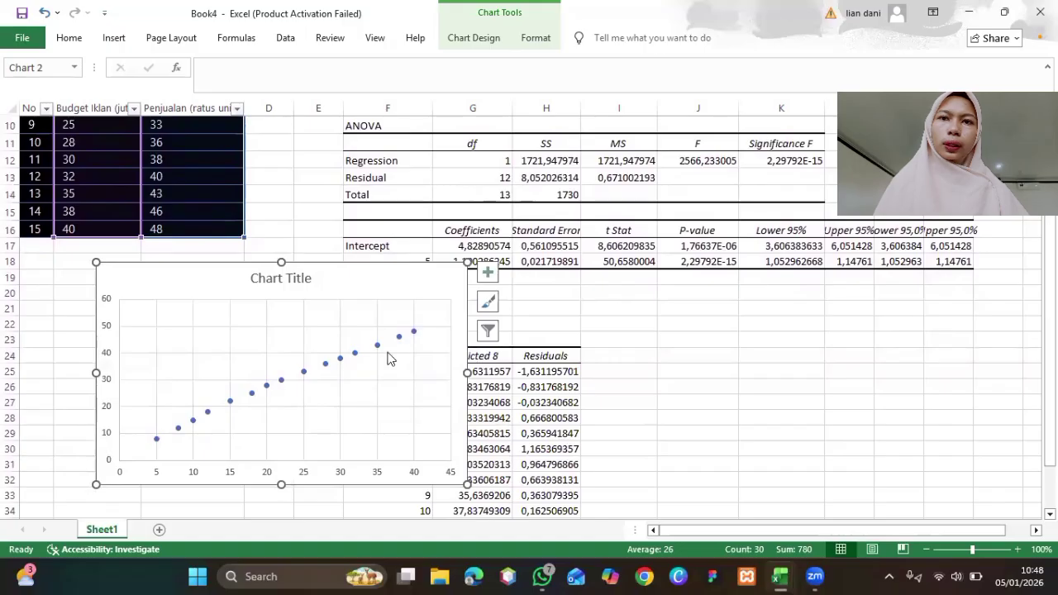
Check the Budget Iklan (juta Rp) and Penjualan (ratus unit) columns against the scatter chart
{"action": "scroll", "coordinate": [376, 360], "scroll_direction": "up", "scroll_amount": 1}
{"action": "scroll", "coordinate": [371, 361], "scroll_direction": "up", "scroll_amount": 4}
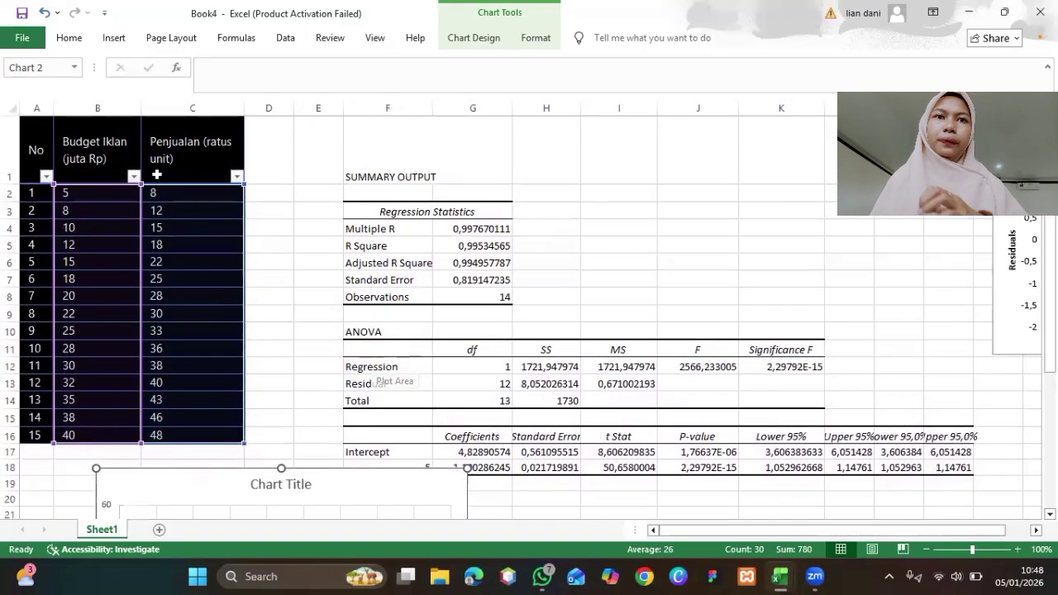
{"action": "left_click", "coordinate": [86, 141]}
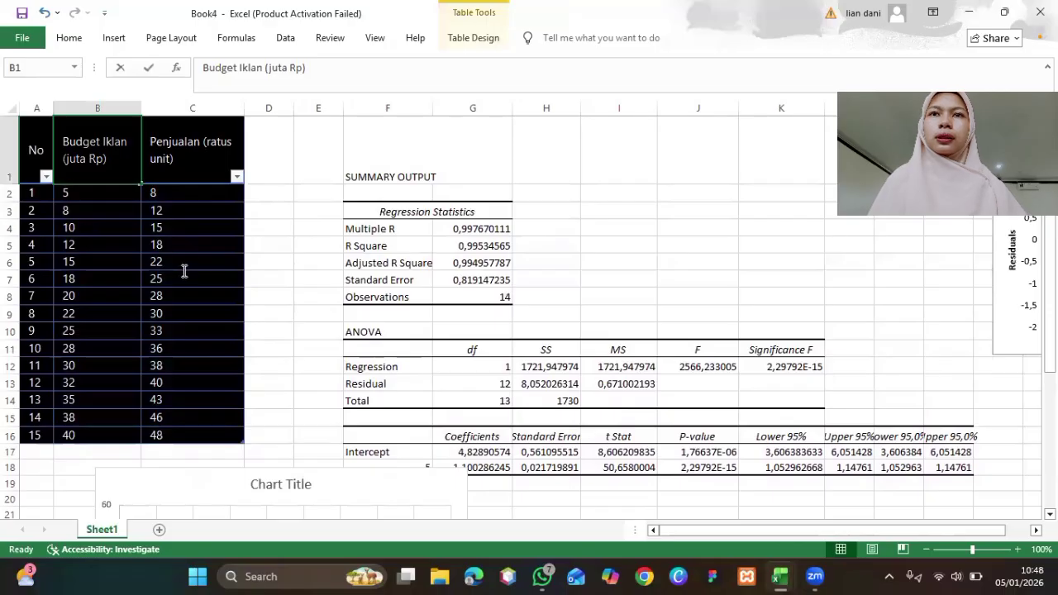
{"action": "double_click", "coordinate": [75, 161]}
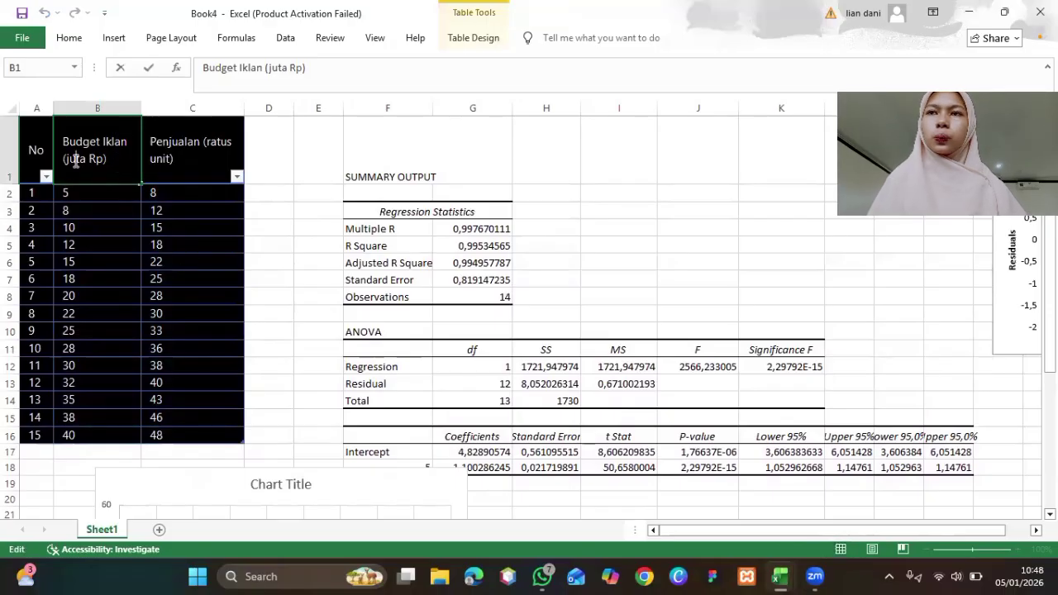
{"action": "scroll", "coordinate": [267, 312], "scroll_direction": "down", "scroll_amount": 3}
{"action": "scroll", "coordinate": [267, 315], "scroll_direction": "up", "scroll_amount": 3}
{"action": "scroll", "coordinate": [356, 347], "scroll_direction": "down", "scroll_amount": 3}
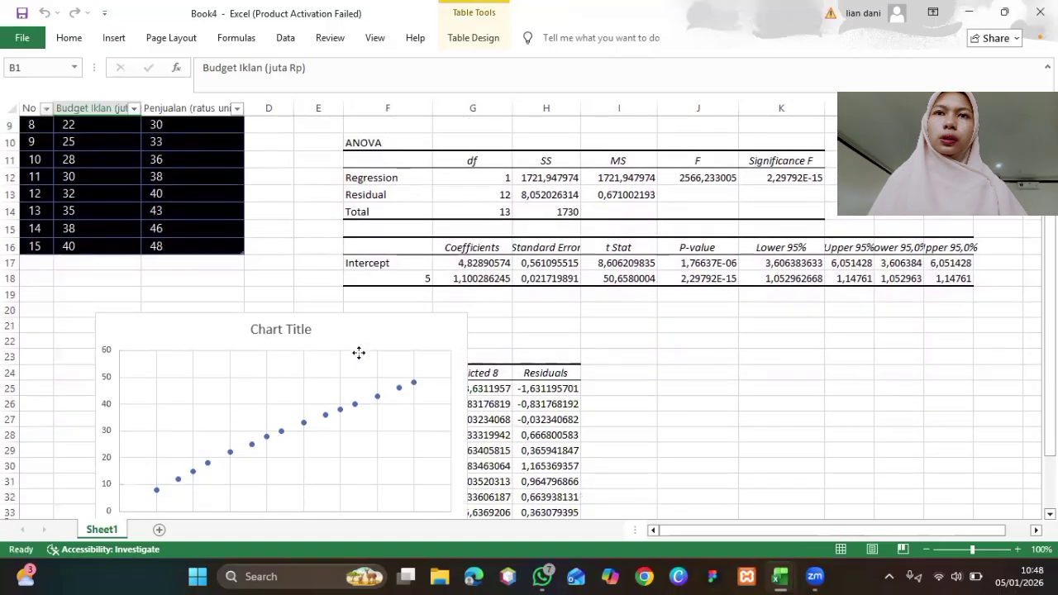
Change the scatter chart below the data table to a Histogram
{"action": "left_click", "coordinate": [358, 354]}
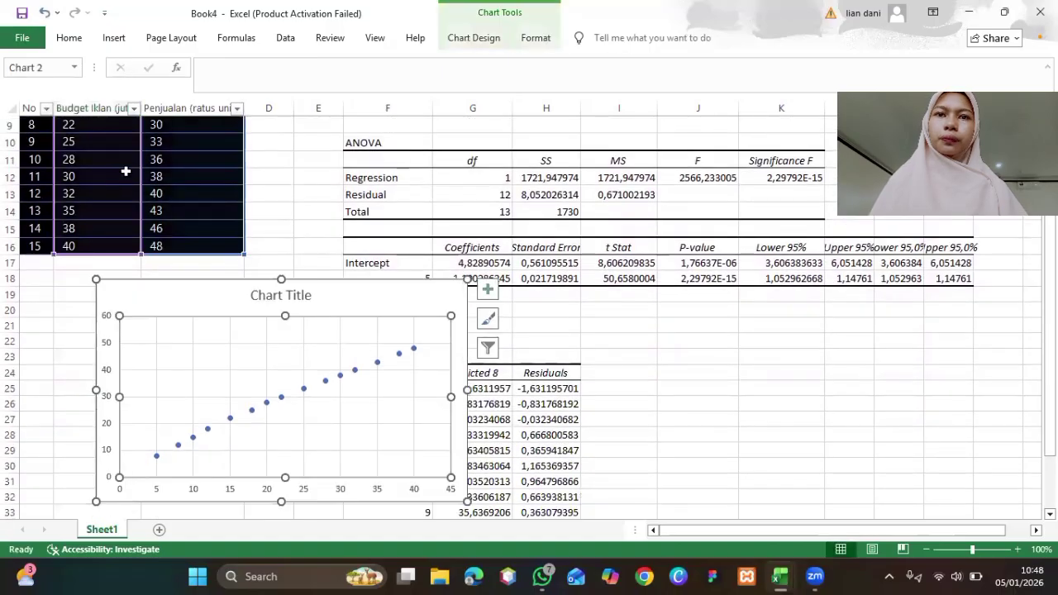
{"action": "left_click", "coordinate": [113, 38]}
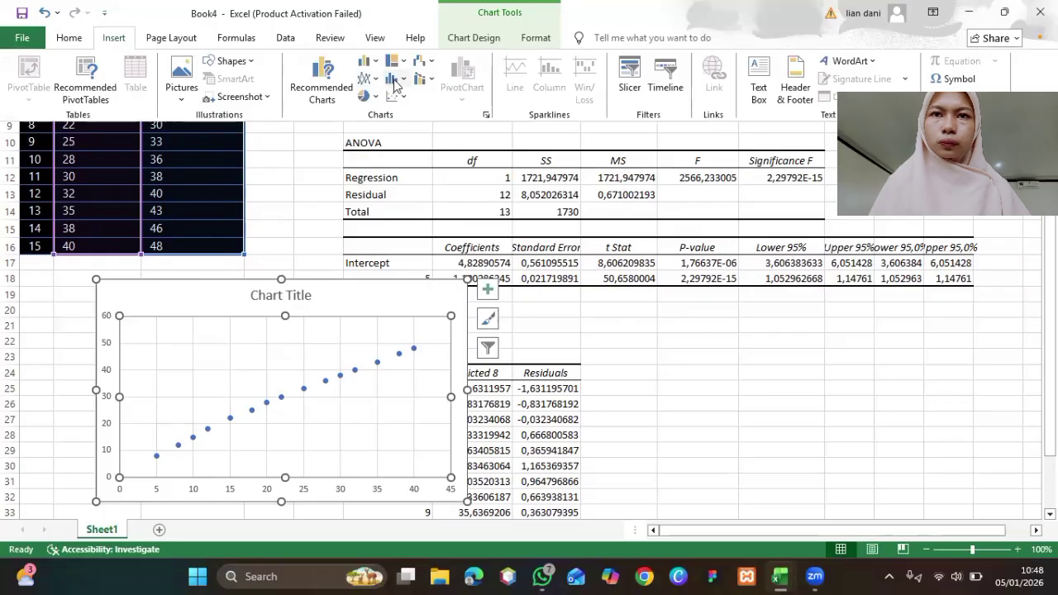
{"action": "left_click", "coordinate": [395, 81]}
{"action": "left_click", "coordinate": [406, 128]}
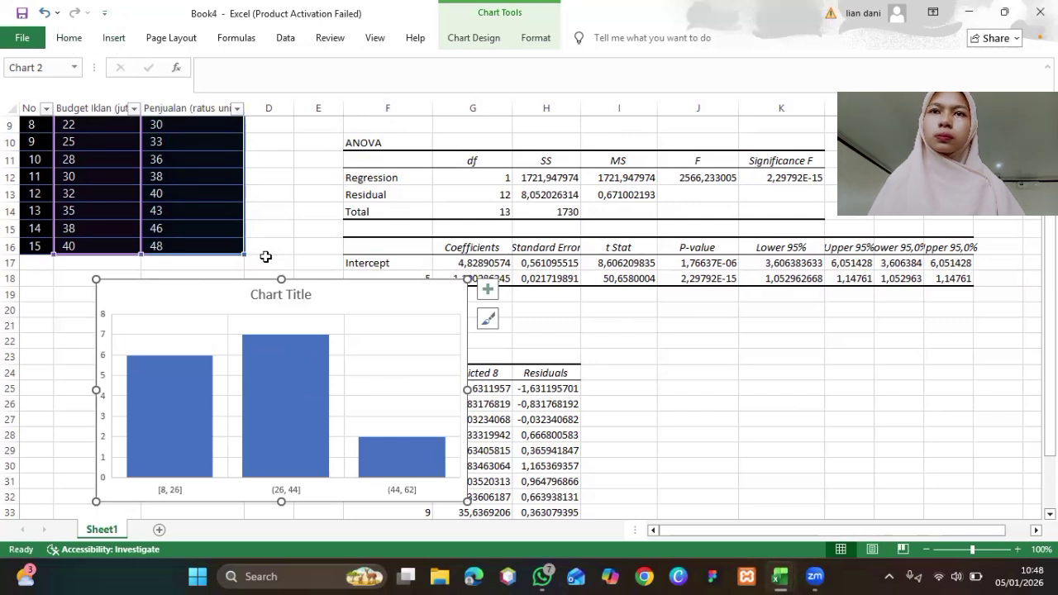
Delete the histogram chart below the data table
{"action": "key", "text": "Delete"}
{"action": "left_click", "coordinate": [113, 38]}
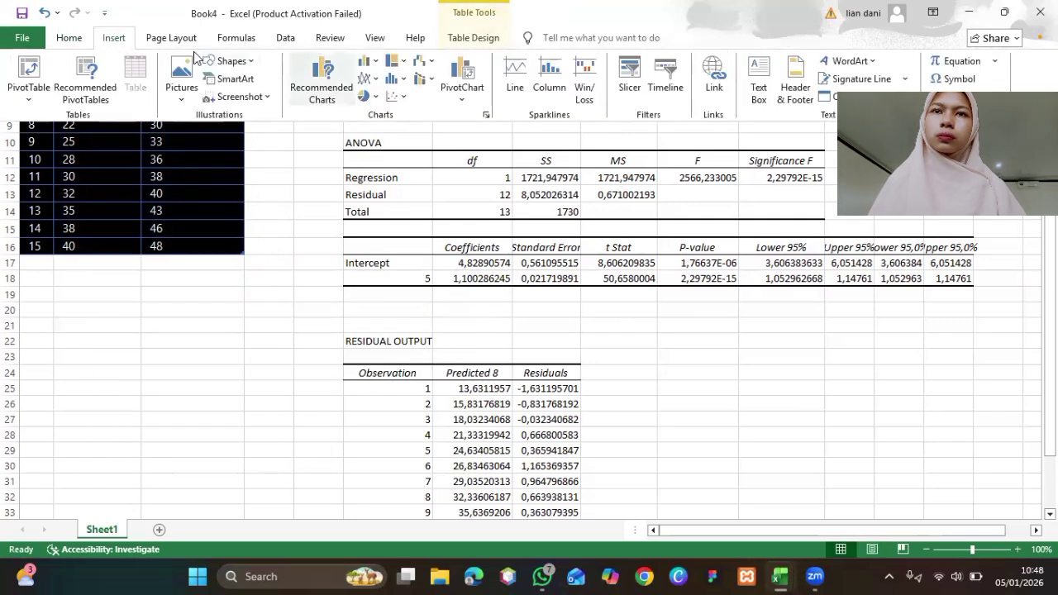
{"action": "left_click", "coordinate": [395, 78]}
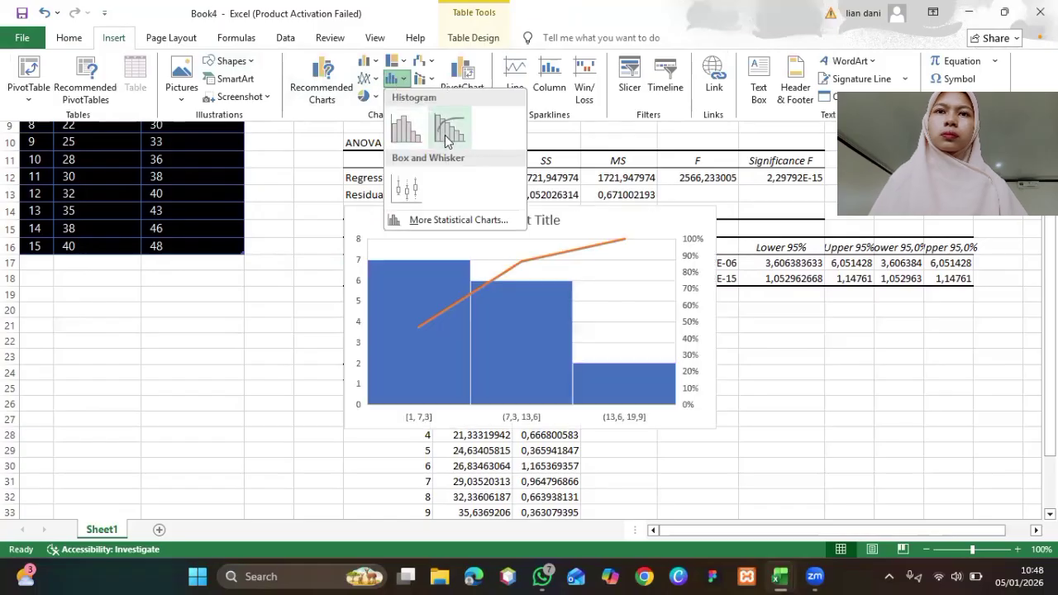
{"action": "key", "text": "Escape"}
{"action": "key", "text": "Escape"}
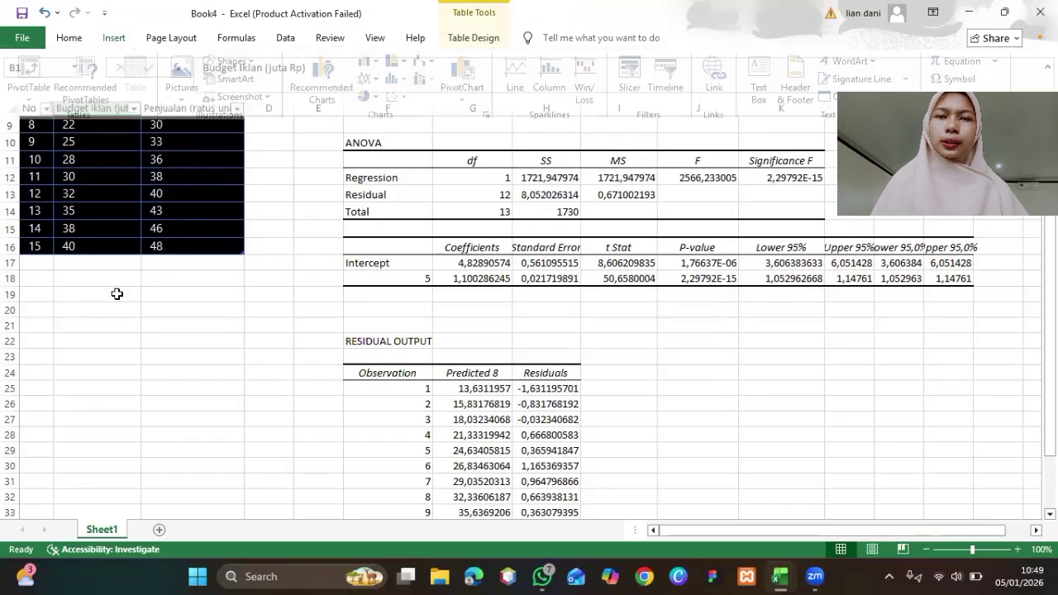
Insert a Pareto chart from the Budget Iklan (juta Rp) and Penjualan (ratus unit) columns, headers included
{"action": "scroll", "coordinate": [117, 293], "scroll_direction": "up", "scroll_amount": 3}
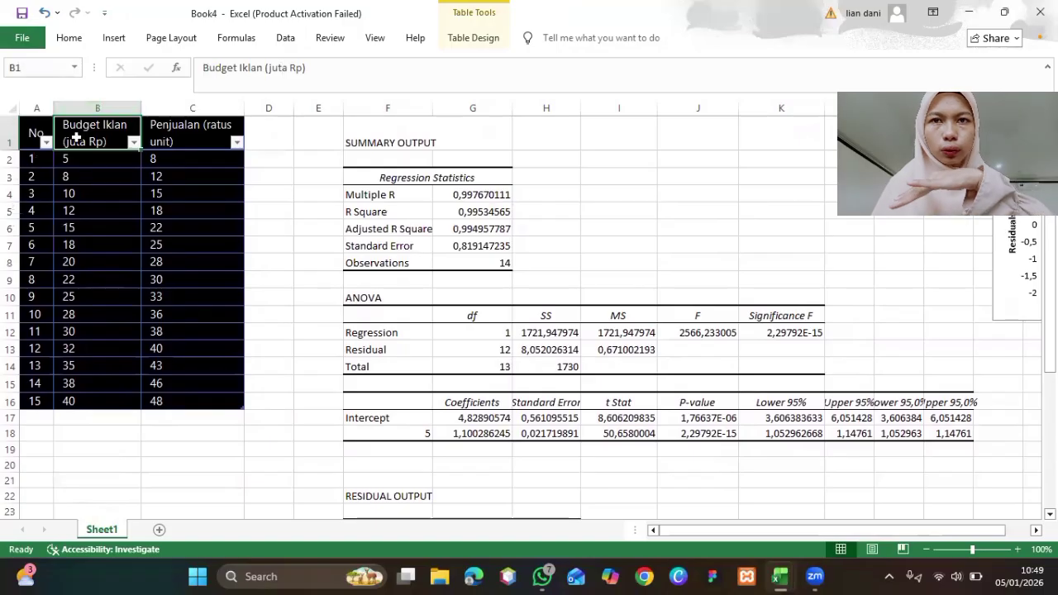
{"action": "left_click_drag", "start_coordinate": [74, 134], "coordinate": [203, 399]}
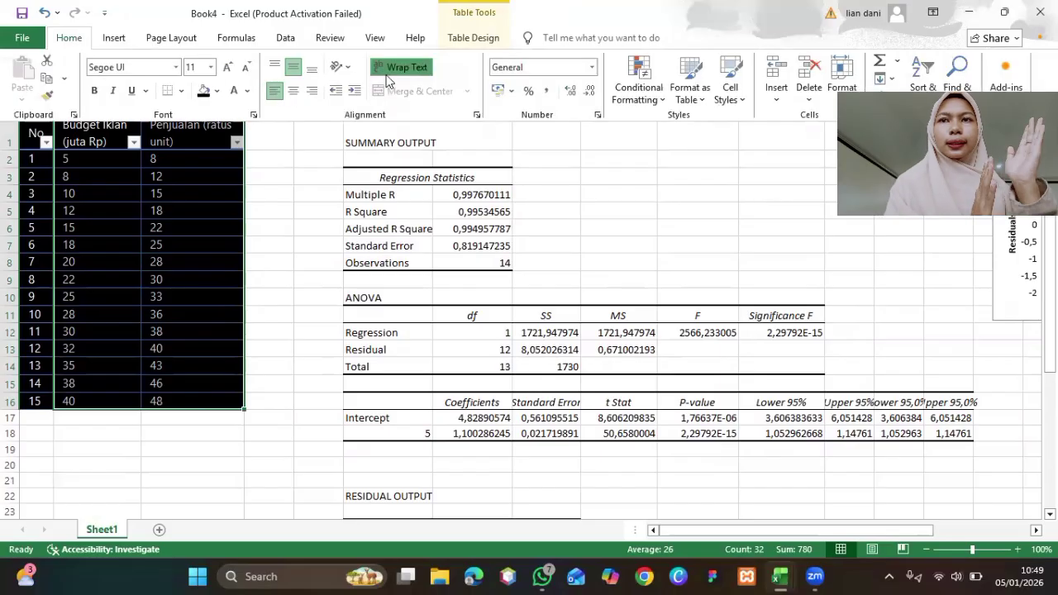
{"action": "left_click", "coordinate": [115, 37]}
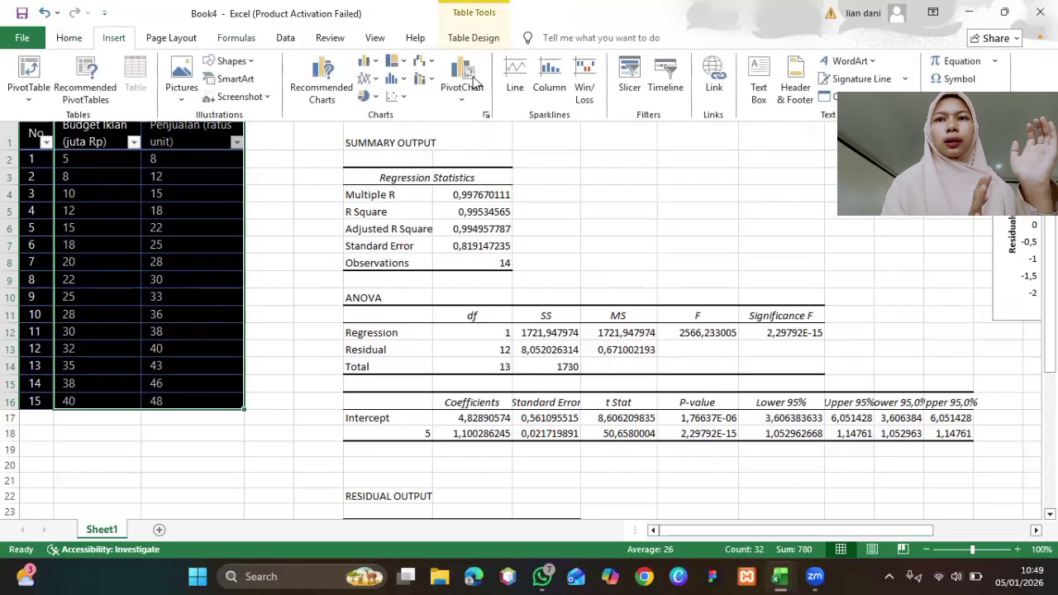
{"action": "left_click", "coordinate": [392, 78]}
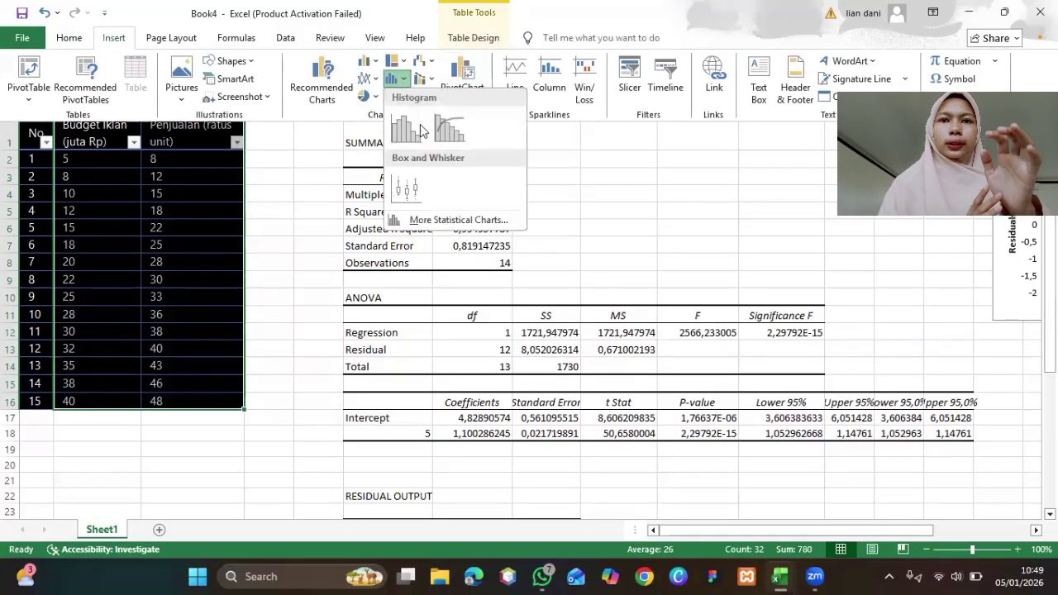
{"action": "left_click", "coordinate": [447, 135]}
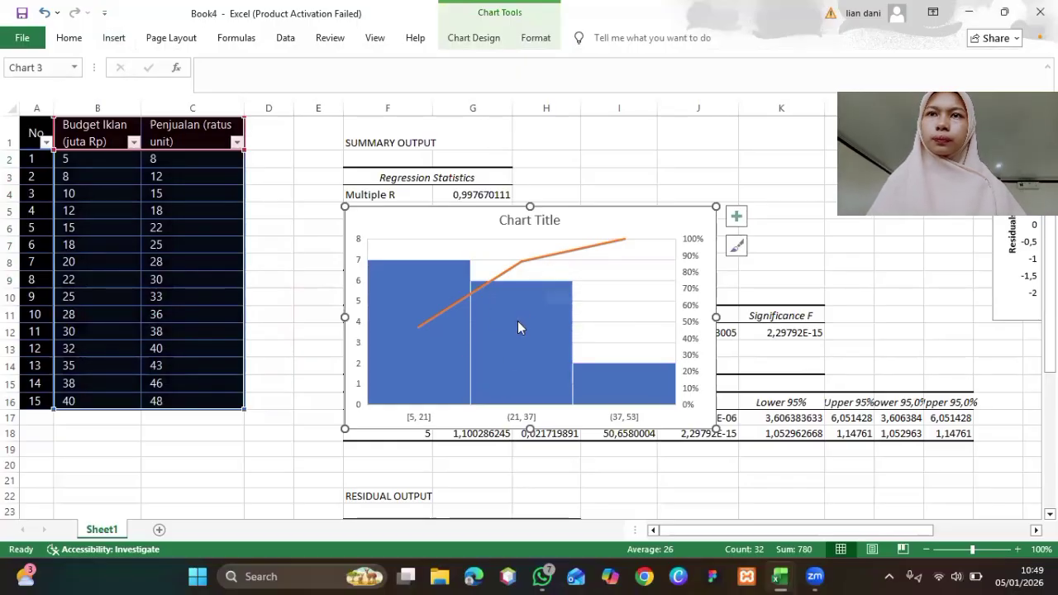
Move the Pareto chart off the summary output to the area just below the data table
{"action": "mouse_move", "coordinate": [518, 328]}
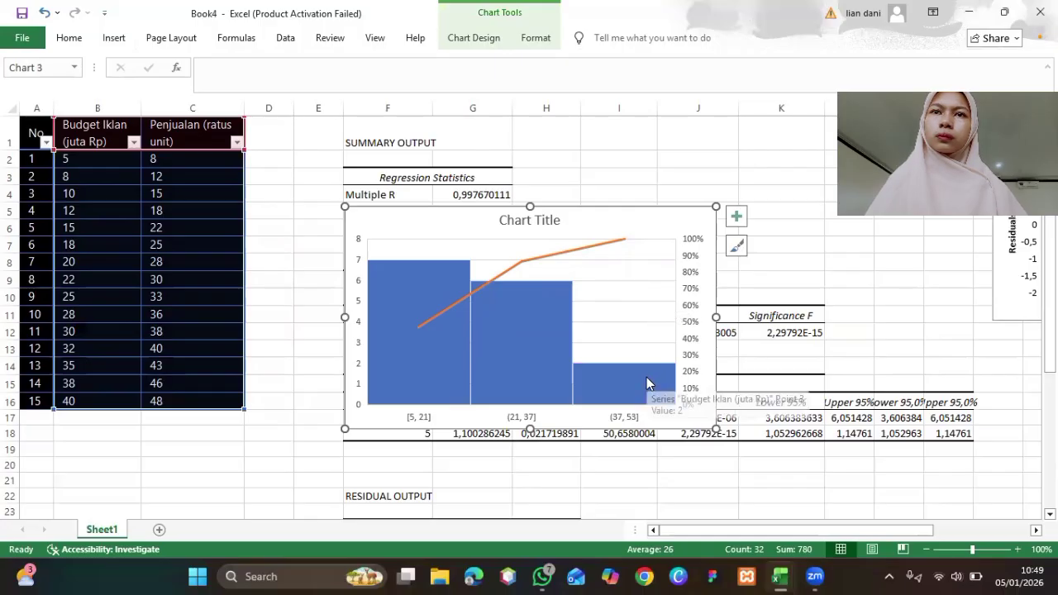
{"action": "left_click", "coordinate": [597, 346]}
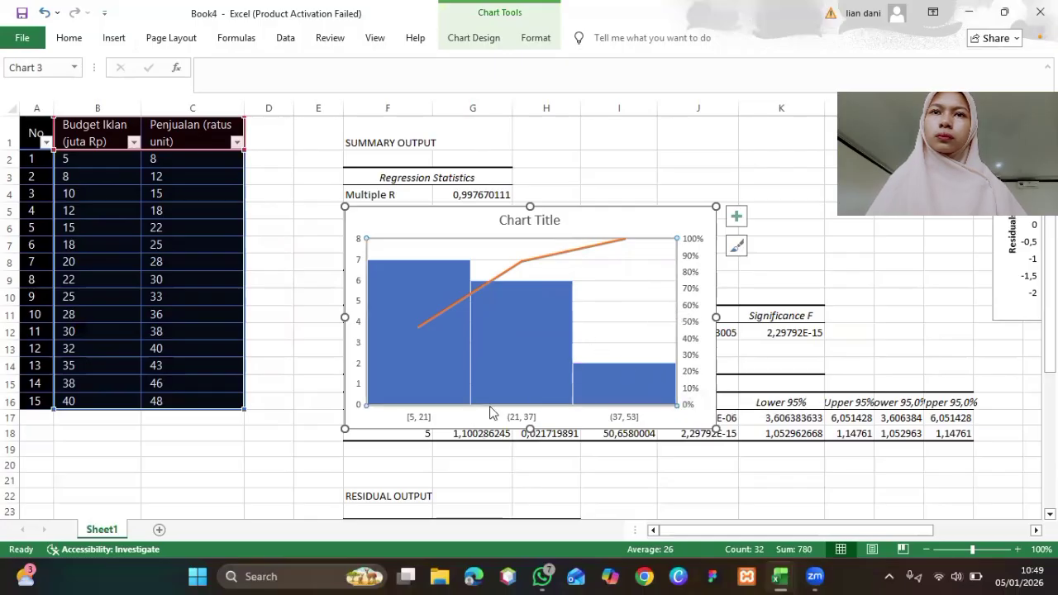
{"action": "left_click_drag", "start_coordinate": [386, 222], "coordinate": [231, 324]}
{"action": "scroll", "coordinate": [231, 324], "scroll_direction": "down", "scroll_amount": 2}
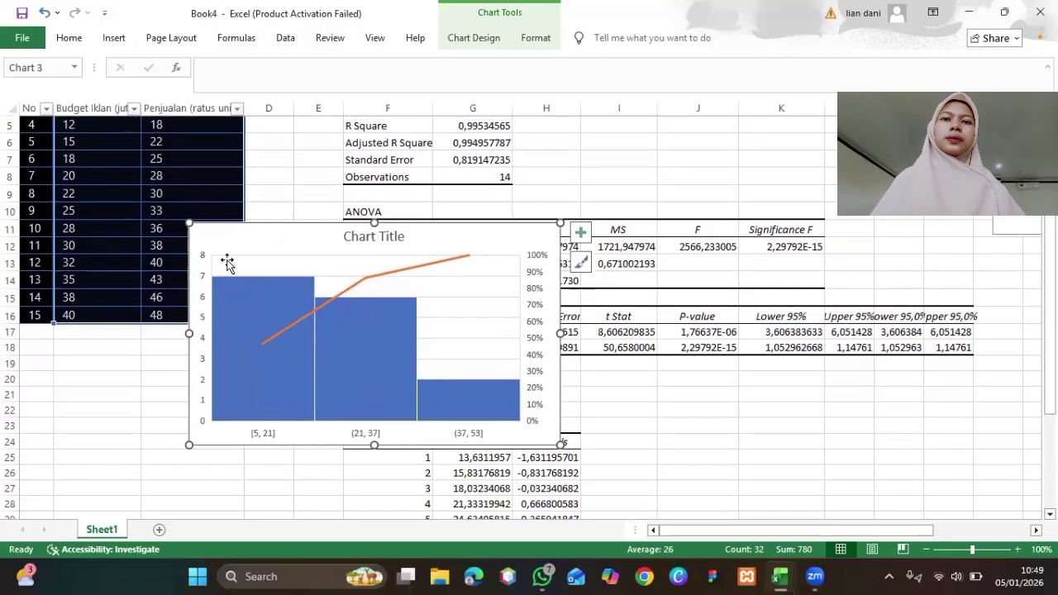
{"action": "left_click_drag", "start_coordinate": [225, 232], "coordinate": [70, 366]}
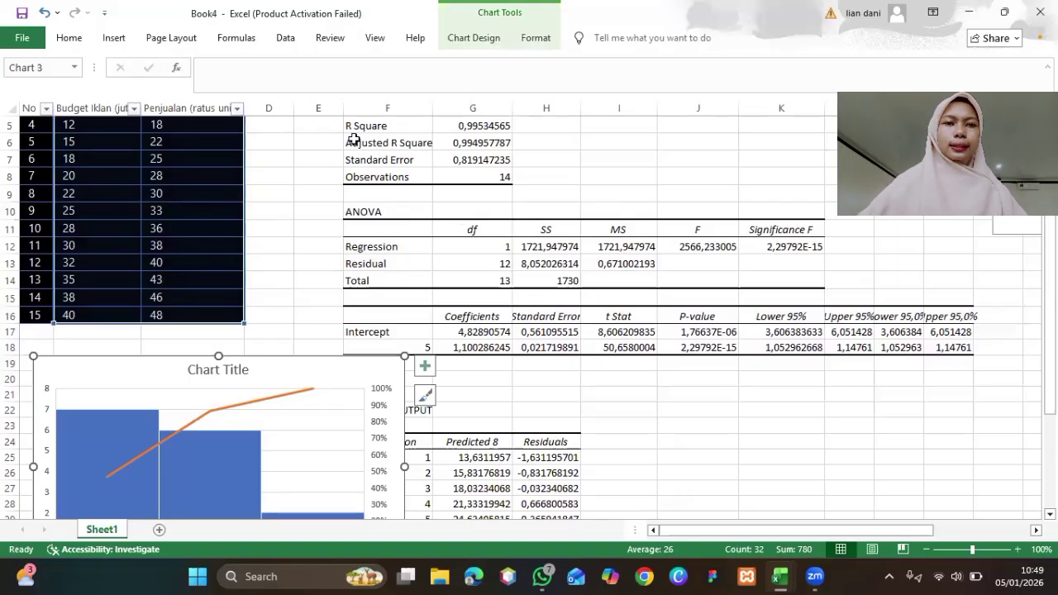
Examine the residual plot beyond the regression output and return to the data table
{"action": "scroll", "coordinate": [354, 139], "scroll_direction": "right", "scroll_amount": 5}
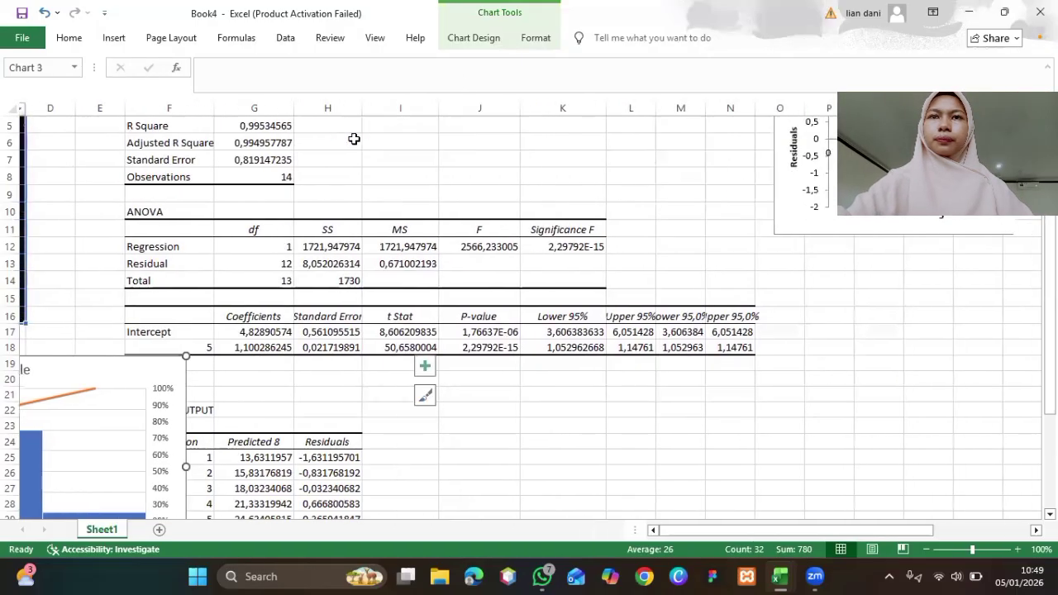
{"action": "scroll", "coordinate": [354, 139], "scroll_direction": "up", "scroll_amount": 2}
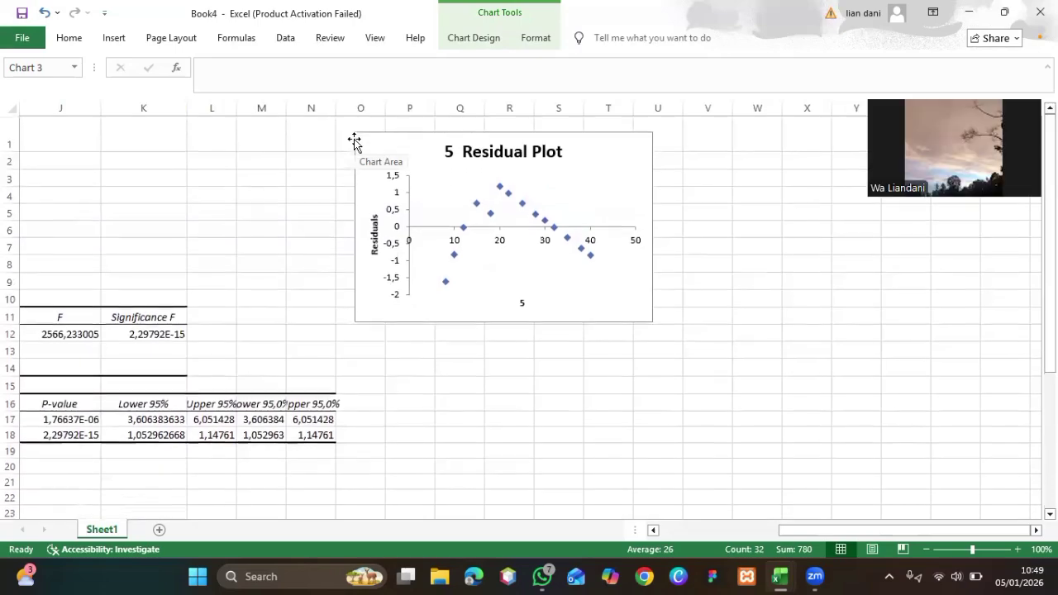
{"action": "scroll", "coordinate": [354, 139], "scroll_direction": "left", "scroll_amount": 3}
{"action": "scroll", "coordinate": [354, 139], "scroll_direction": "left", "scroll_amount": 4}
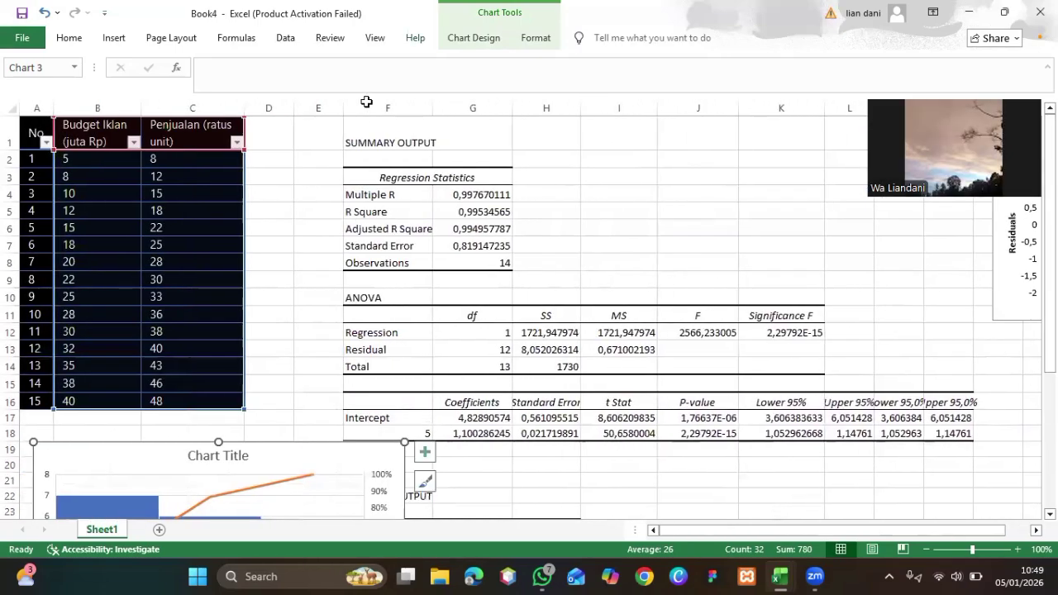
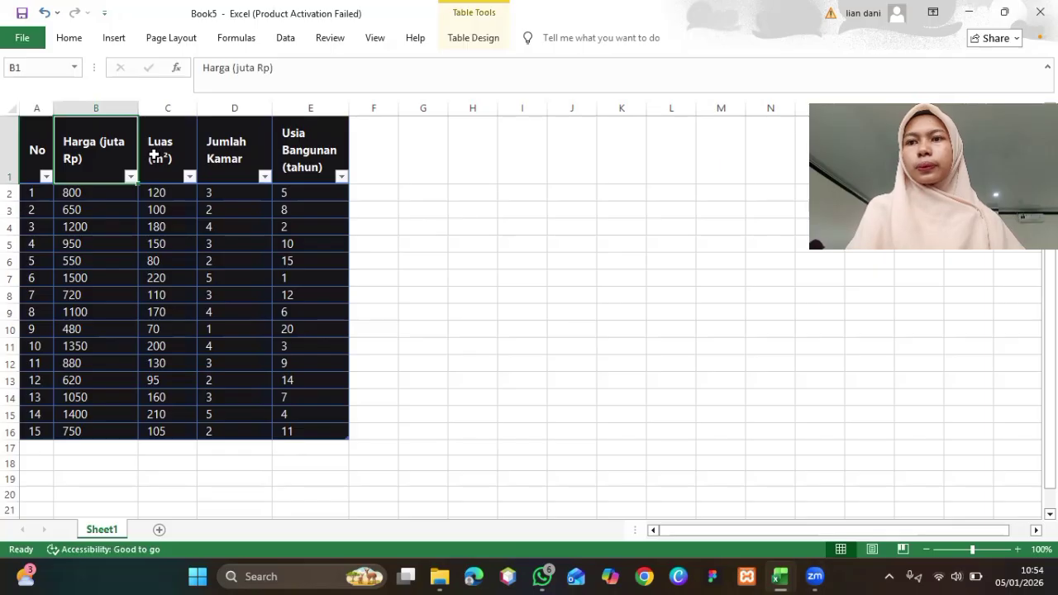
Review the Harga, Luas, Jumlah Kamar and Usia Bangunan columns of the house price table
{"action": "left_click", "coordinate": [154, 153]}
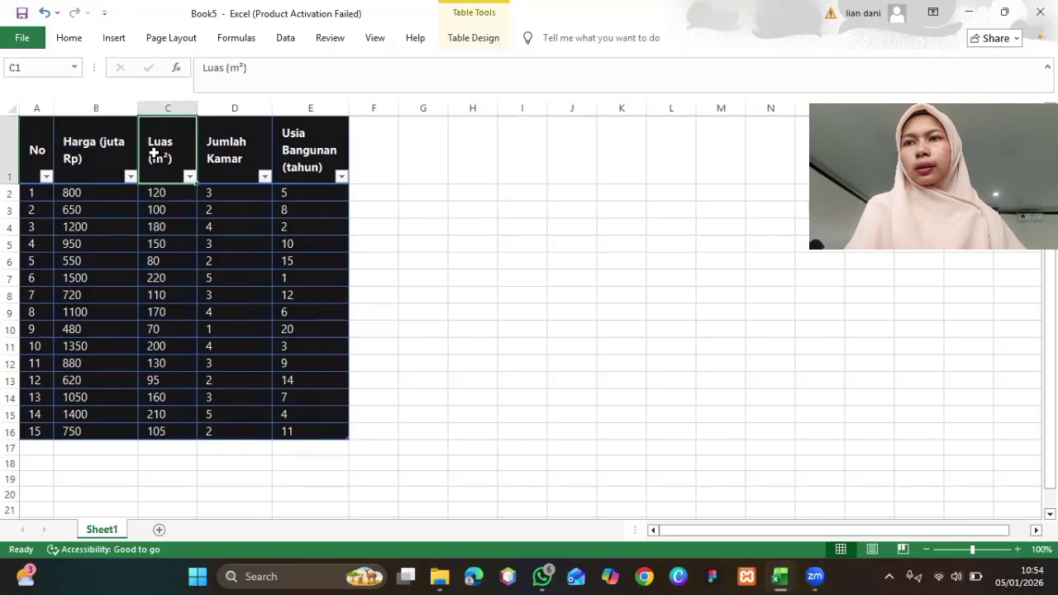
{"action": "left_click", "coordinate": [92, 150]}
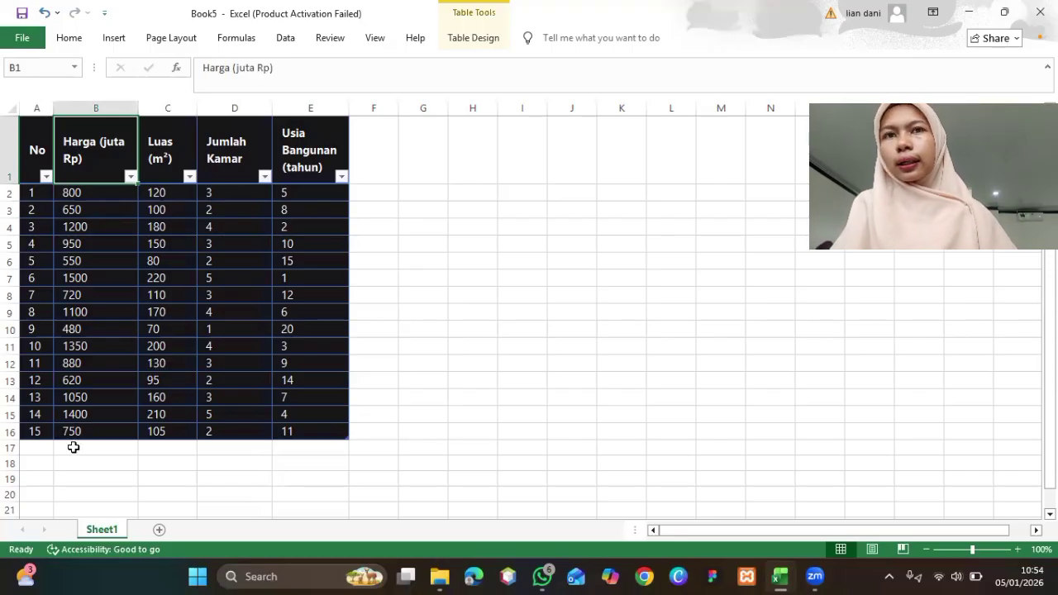
{"action": "left_click", "coordinate": [72, 345]}
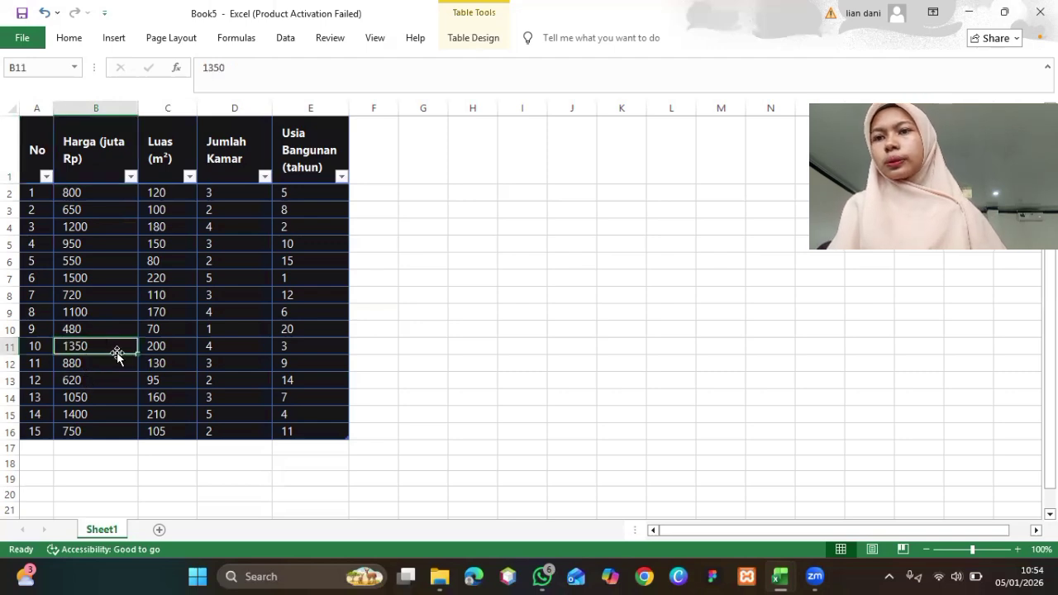
{"action": "left_click", "coordinate": [96, 277]}
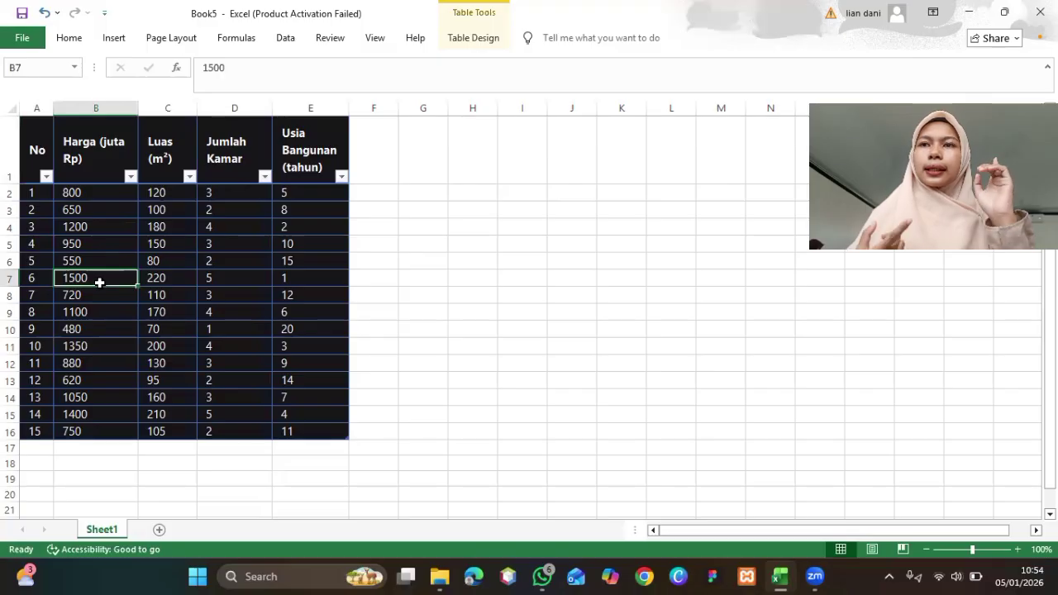
{"action": "left_click", "coordinate": [165, 160]}
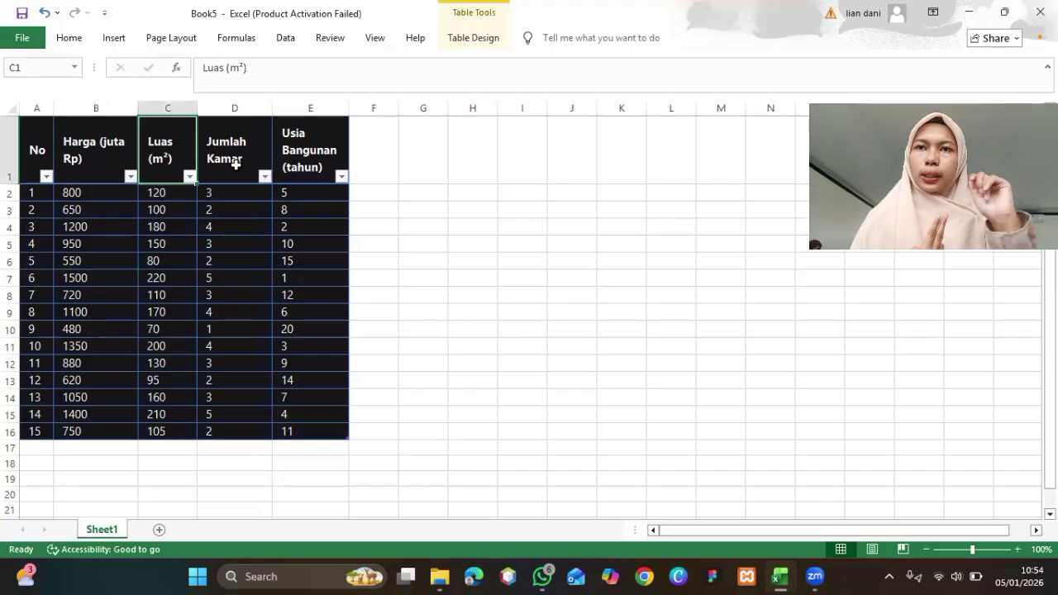
{"action": "left_click", "coordinate": [237, 103]}
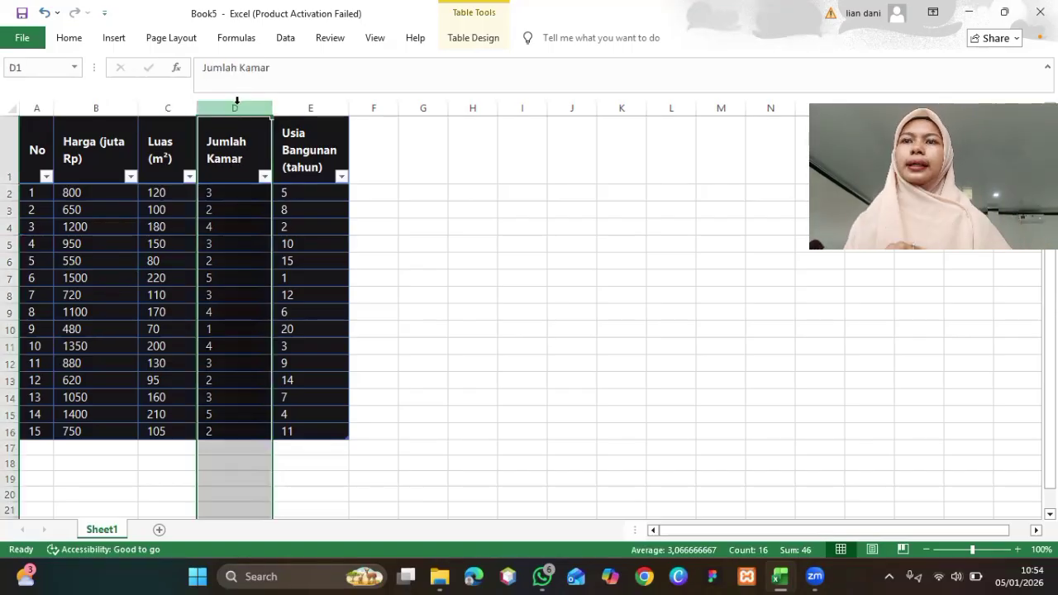
{"action": "left_click", "coordinate": [311, 106]}
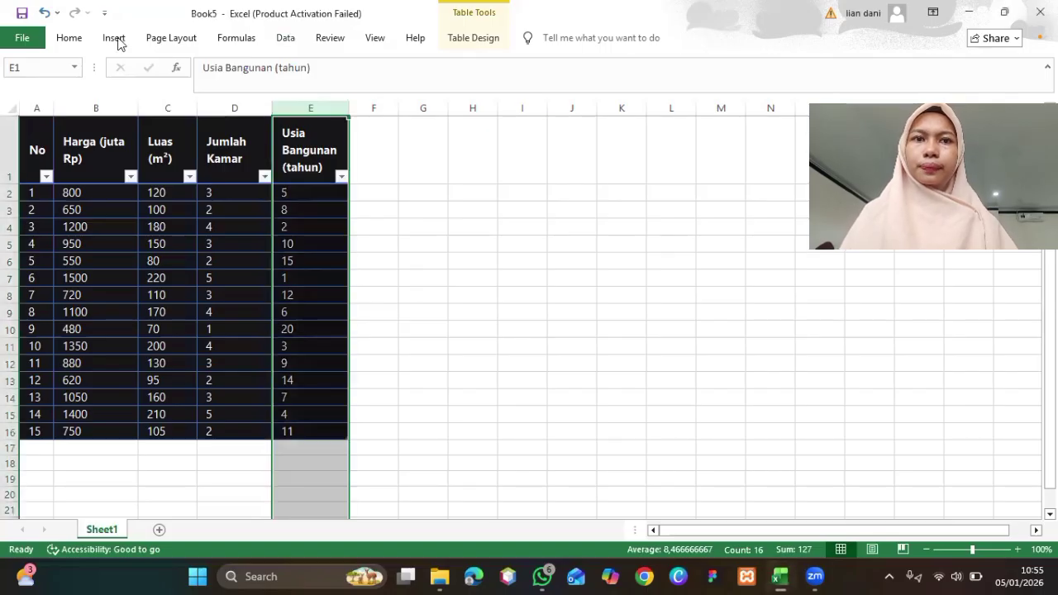
Start a Regression data analysis and set the Y input range to the Harga values in B2:B16
{"action": "key", "text": "alt+a"}
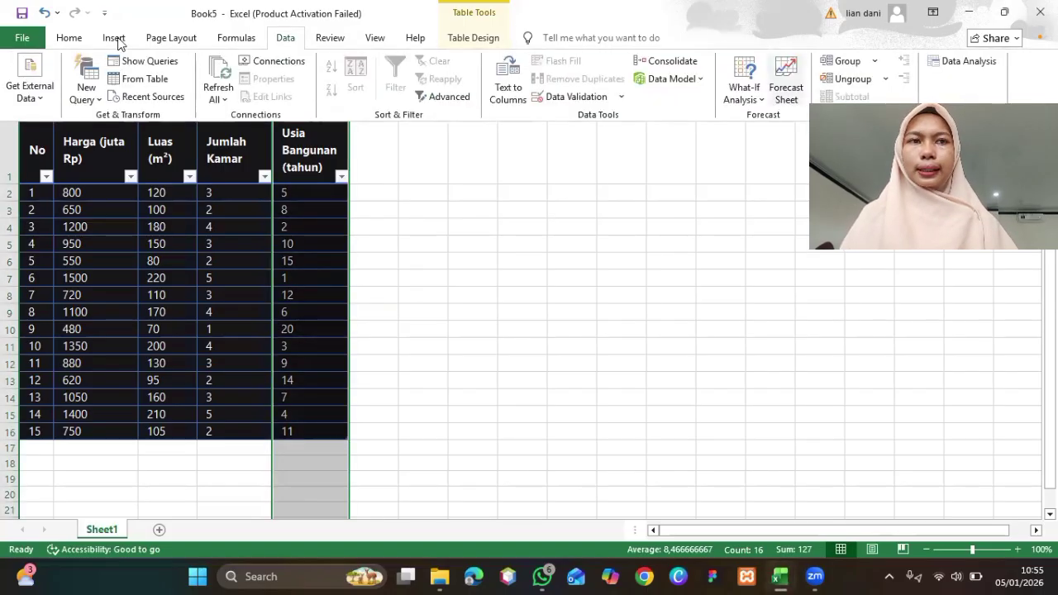
{"action": "left_click", "coordinate": [940, 63]}
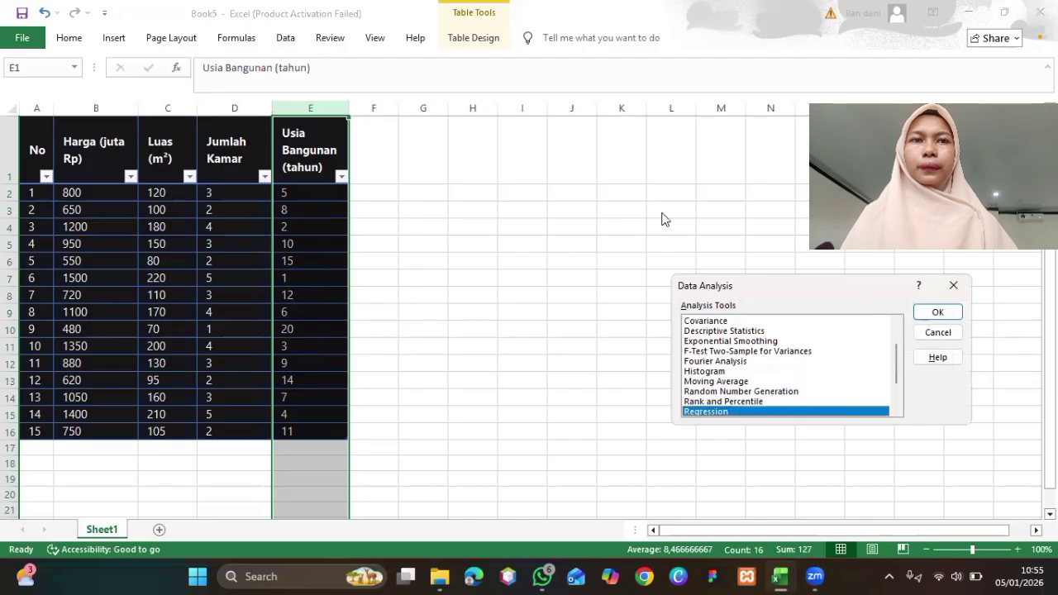
{"action": "left_click", "coordinate": [928, 313]}
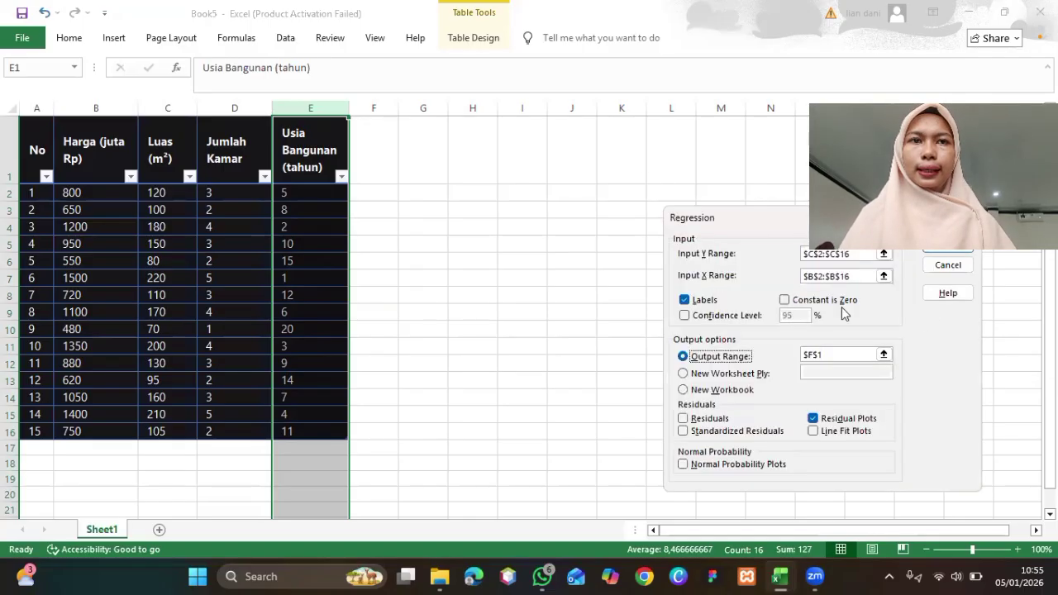
{"action": "left_click", "coordinate": [864, 253]}
{"action": "key", "text": "BackSpace"}
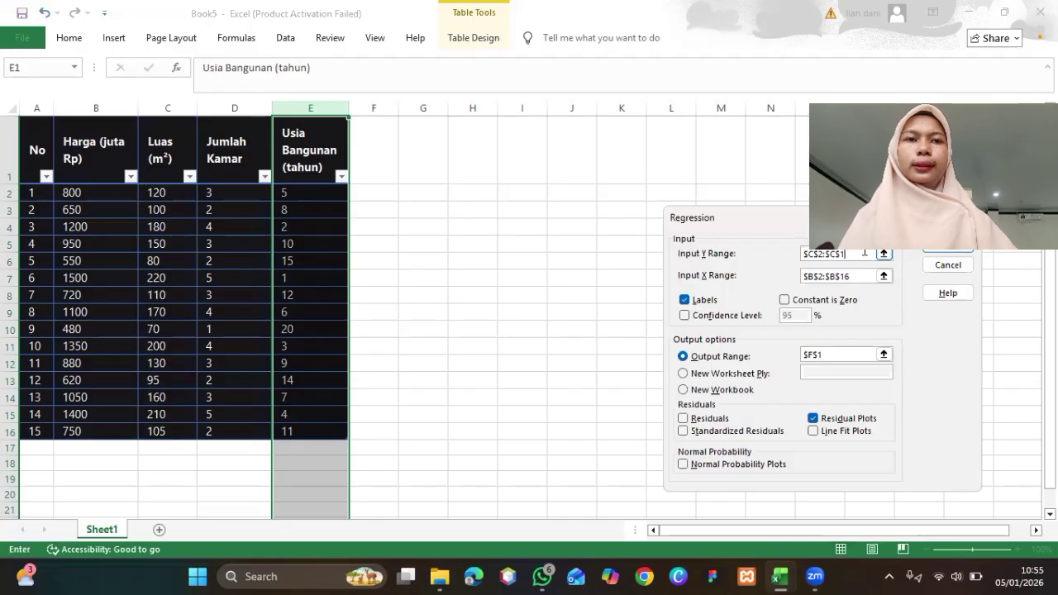
{"action": "left_click", "coordinate": [60, 191]}
{"action": "left_click_drag", "start_coordinate": [60, 191], "coordinate": [87, 424]}
Set the regression's X input range to the Luas, Jumlah Kamar and Usia Bangunan values in C2:E16
{"action": "left_click", "coordinate": [854, 277]}
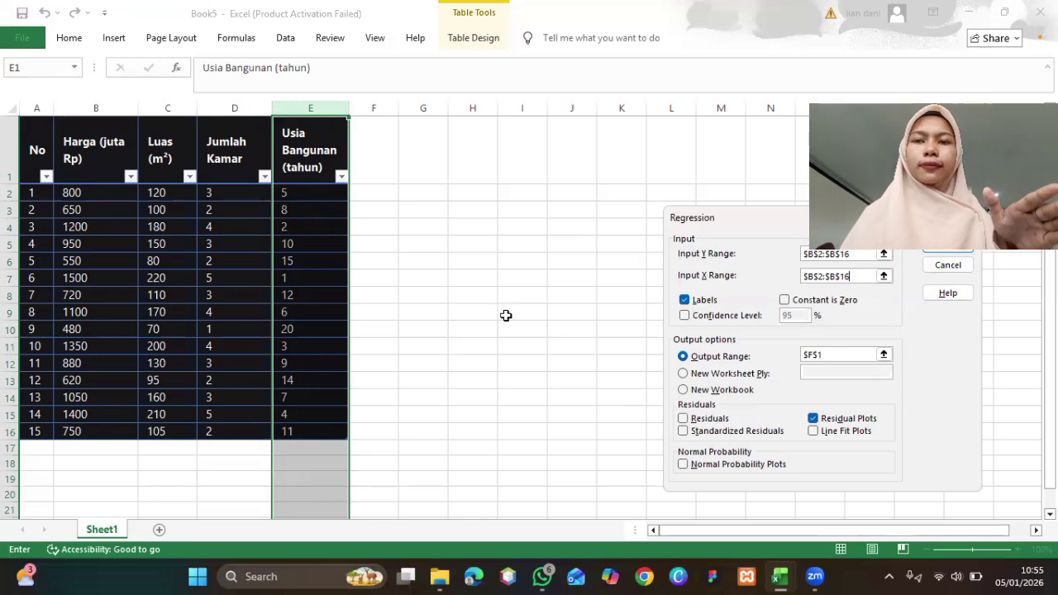
{"action": "key", "text": "BackSpace"}
{"action": "key", "text": "BackSpace"}
{"action": "key", "text": "BackSpace"}
{"action": "key", "text": "BackSpace"}
{"action": "key", "text": "BackSpace"}
{"action": "key", "text": "BackSpace"}
{"action": "key", "text": "BackSpace"}
{"action": "key", "text": "BackSpace"}
{"action": "key", "text": "BackSpace"}
{"action": "key", "text": "BackSpace"}
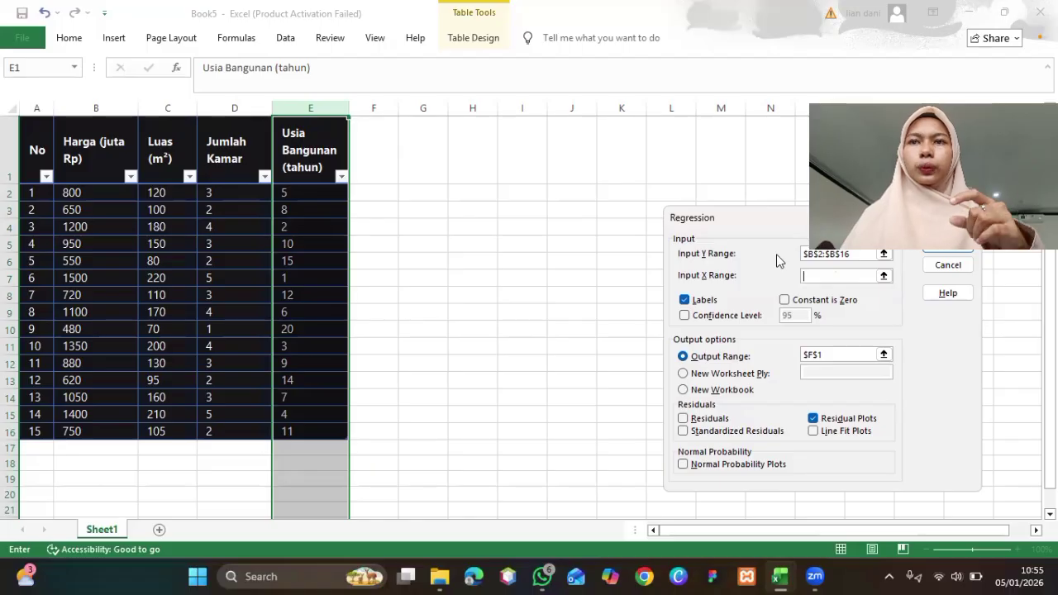
{"action": "left_click", "coordinate": [142, 189]}
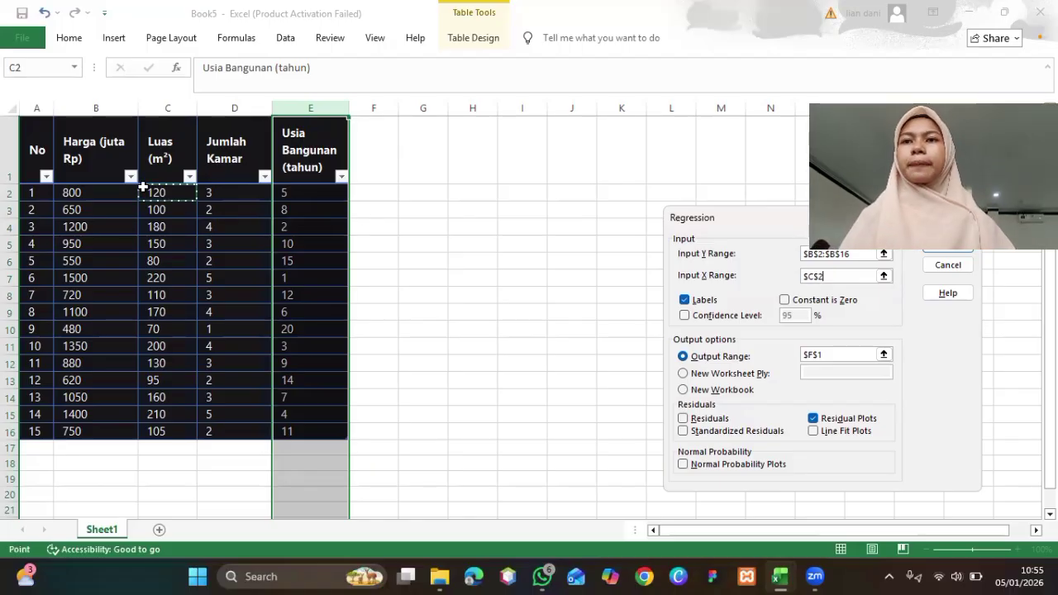
{"action": "left_click_drag", "start_coordinate": [142, 189], "coordinate": [290, 492]}
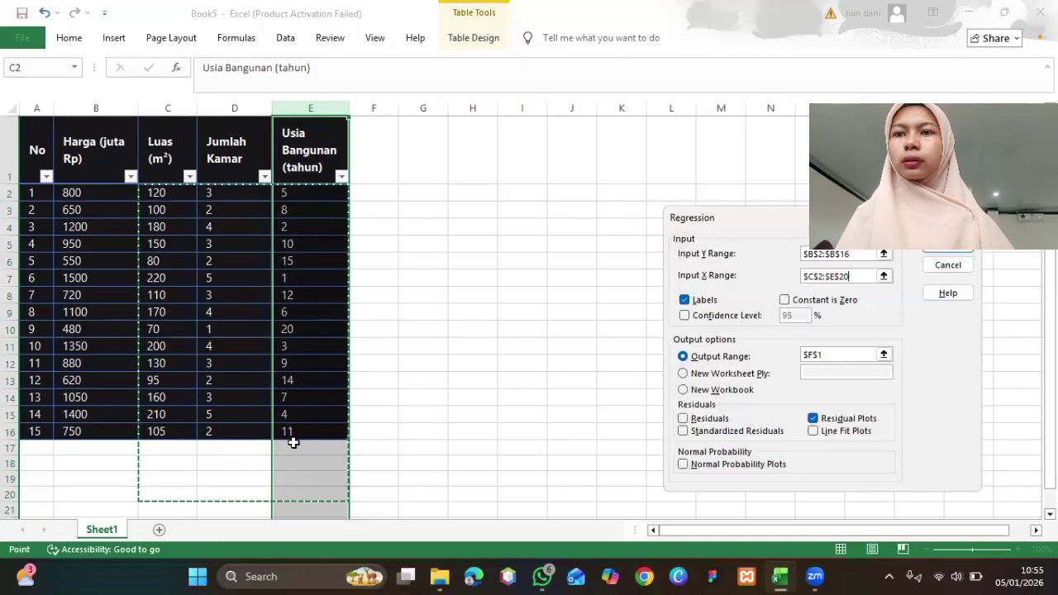
{"action": "left_click", "coordinate": [148, 194]}
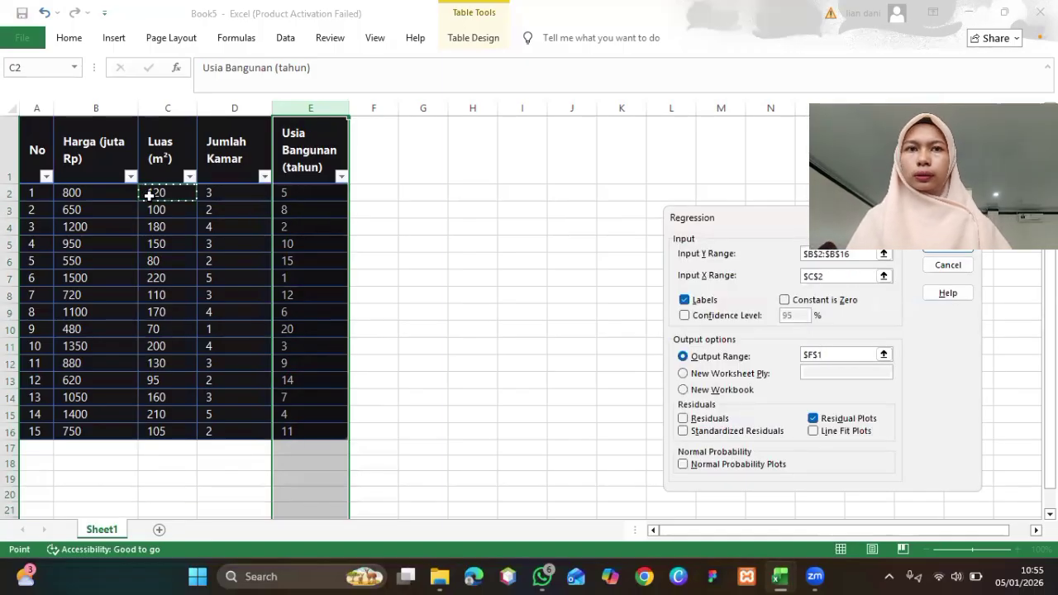
{"action": "left_click_drag", "start_coordinate": [148, 193], "coordinate": [298, 425]}
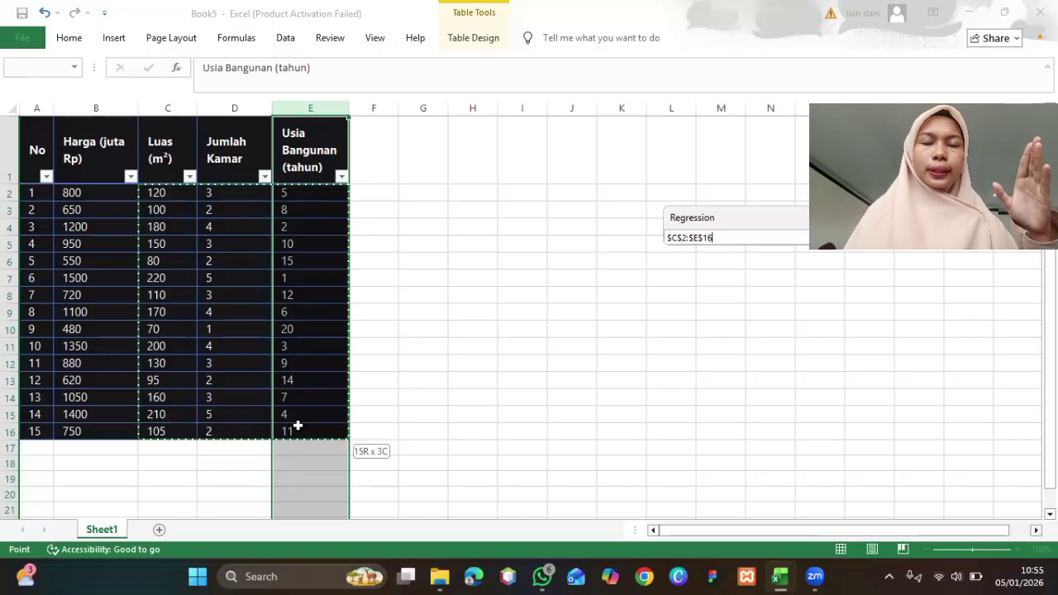
{"action": "left_click_drag", "start_coordinate": [298, 425], "coordinate": [298, 425]}
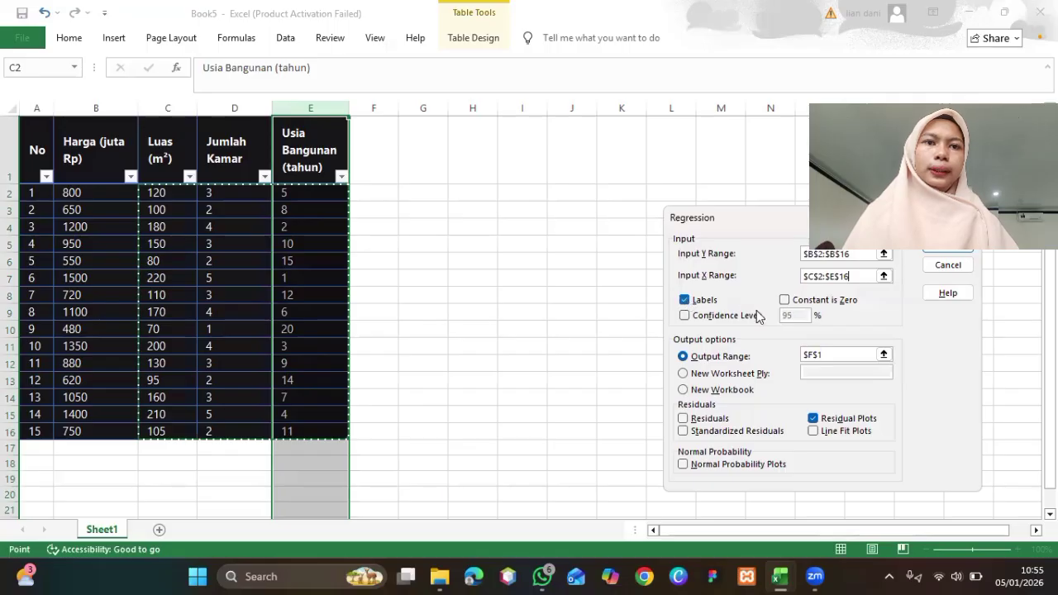
Run the regression with its output range starting at cell G1, and widen columns G to I to fit the results
{"action": "left_click", "coordinate": [827, 354]}
{"action": "key", "text": "BackSpace"}
{"action": "key", "text": "BackSpace"}
{"action": "key", "text": "BackSpace"}
{"action": "key", "text": "BackSpace"}
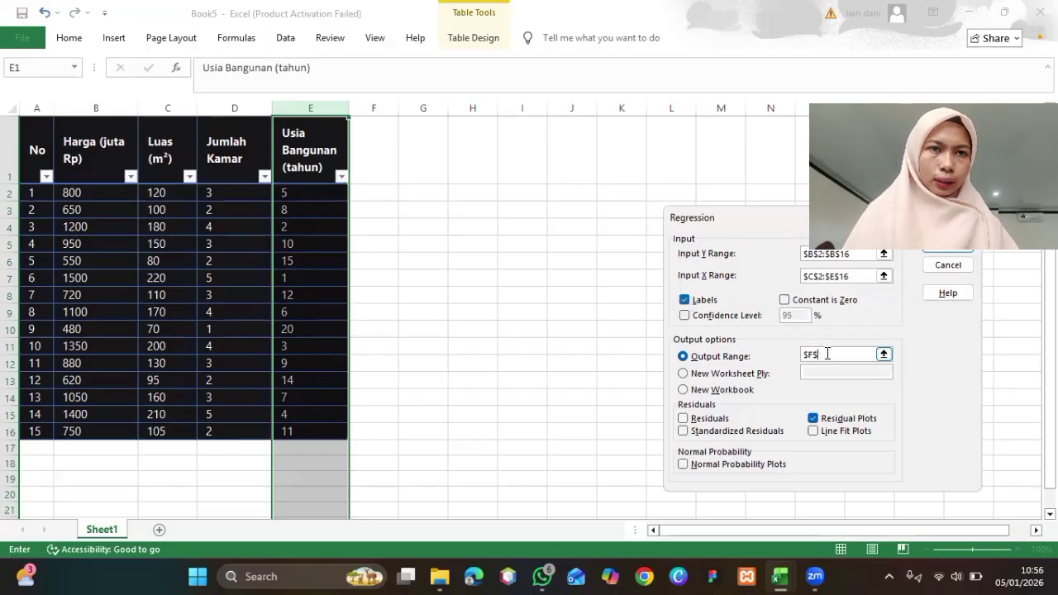
{"action": "left_click", "coordinate": [416, 154]}
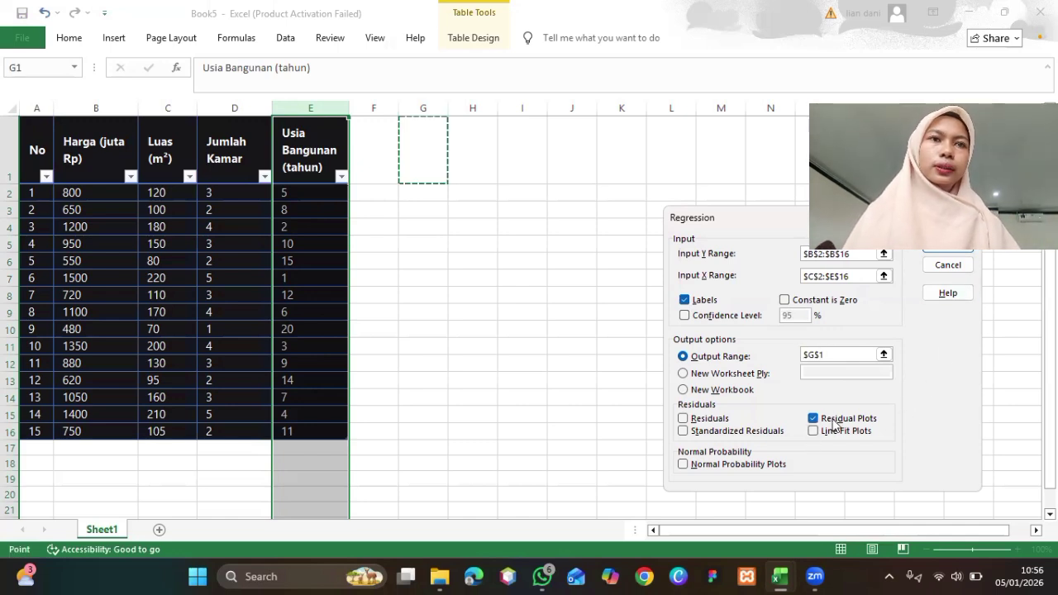
{"action": "left_click", "coordinate": [937, 253]}
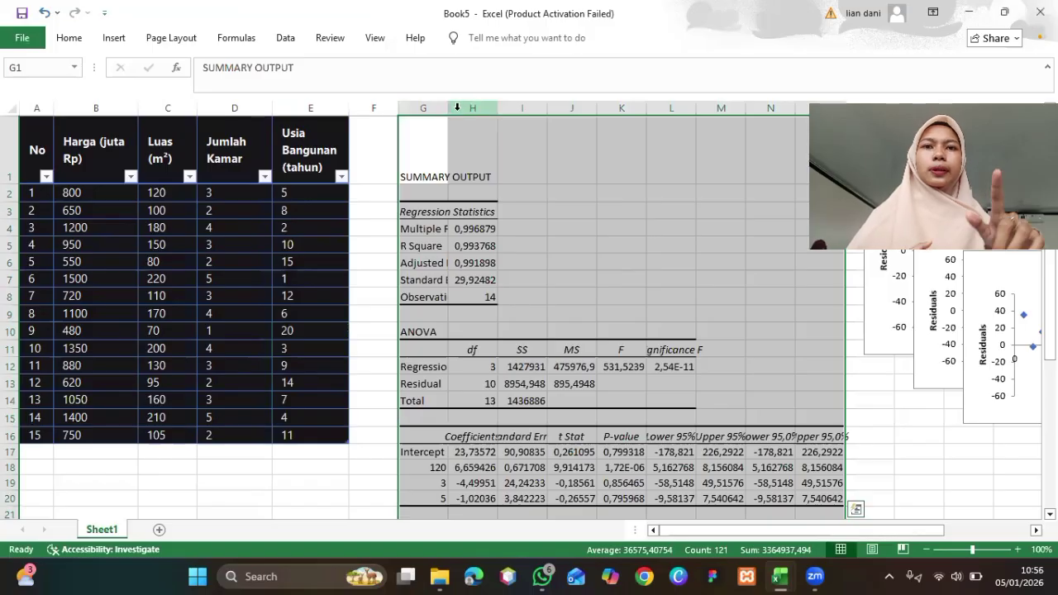
{"action": "left_click_drag", "start_coordinate": [445, 110], "coordinate": [657, 109]}
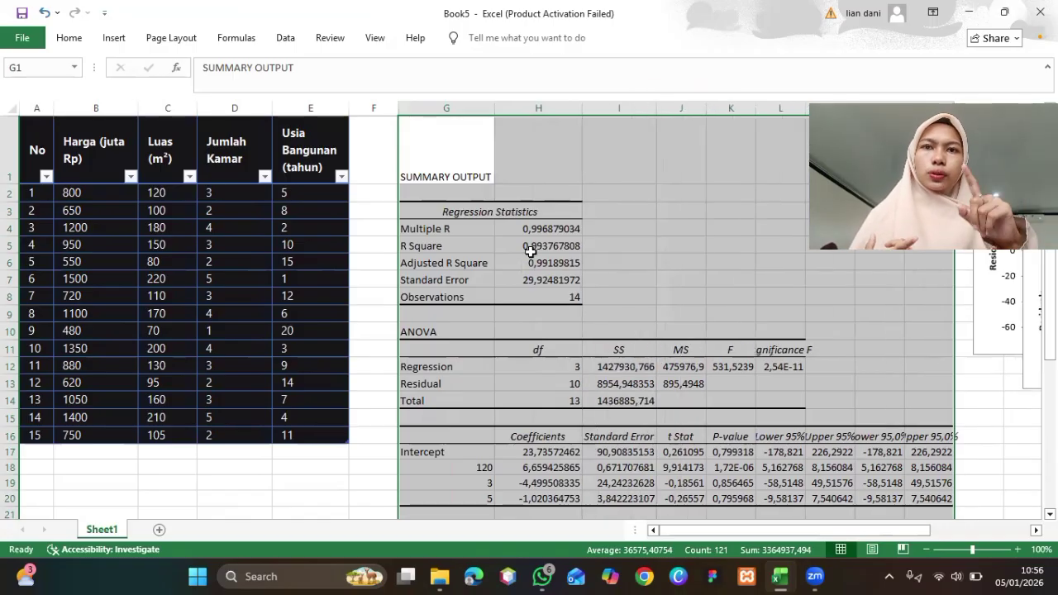
Review the R Square, Adjusted R Square, Standard Error and Observations values in the regression statistics
{"action": "left_click", "coordinate": [516, 248]}
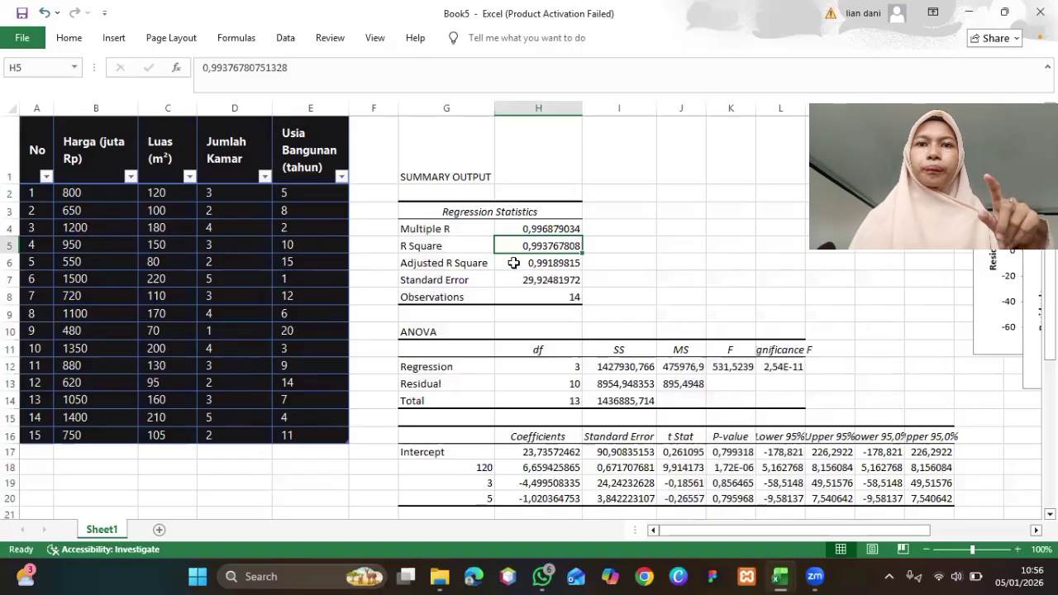
{"action": "left_click", "coordinate": [515, 263]}
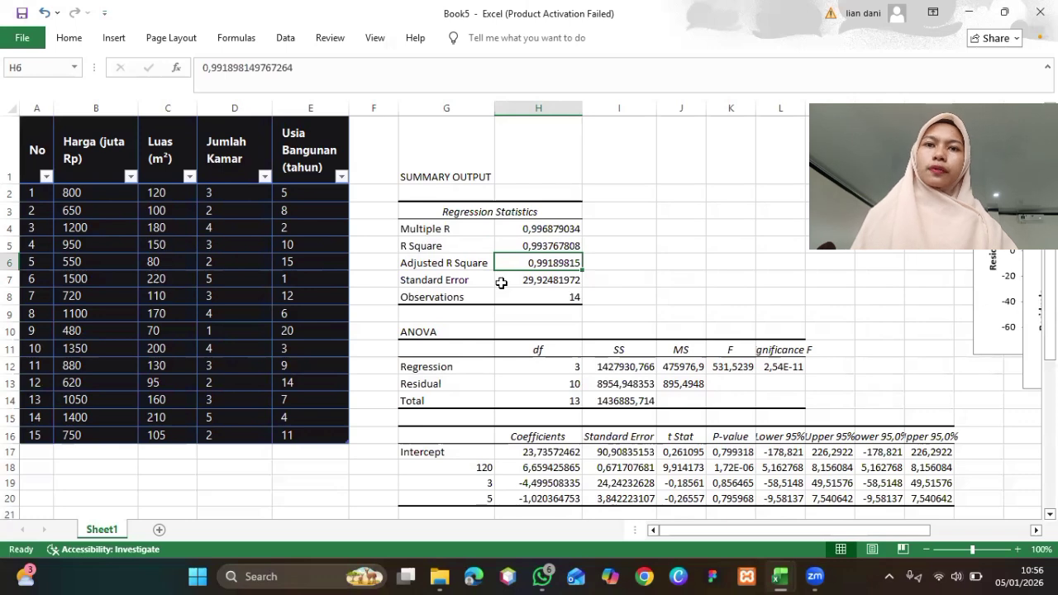
{"action": "left_click", "coordinate": [501, 283]}
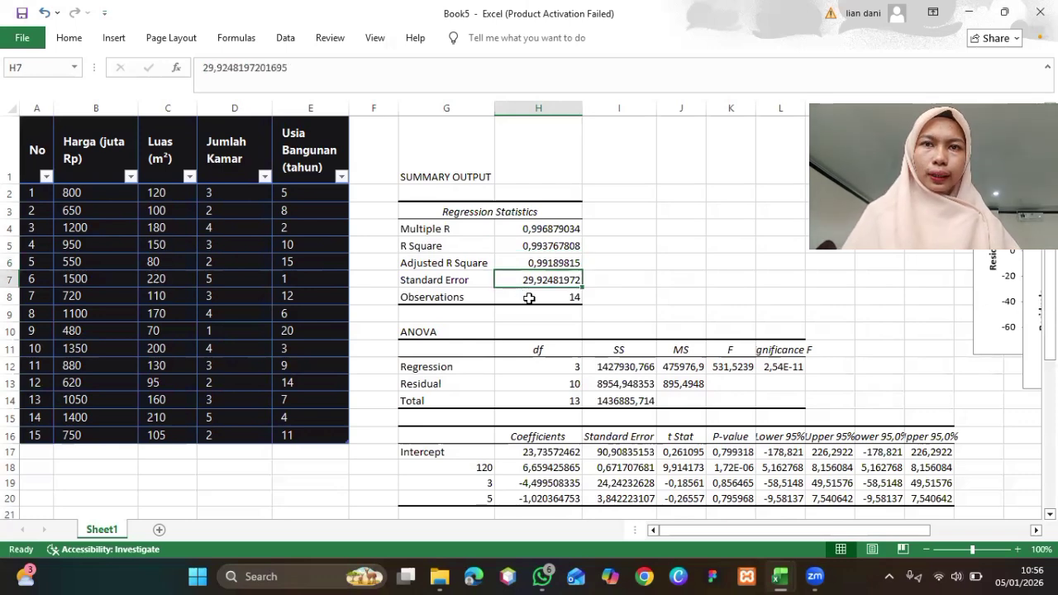
{"action": "left_click", "coordinate": [530, 297]}
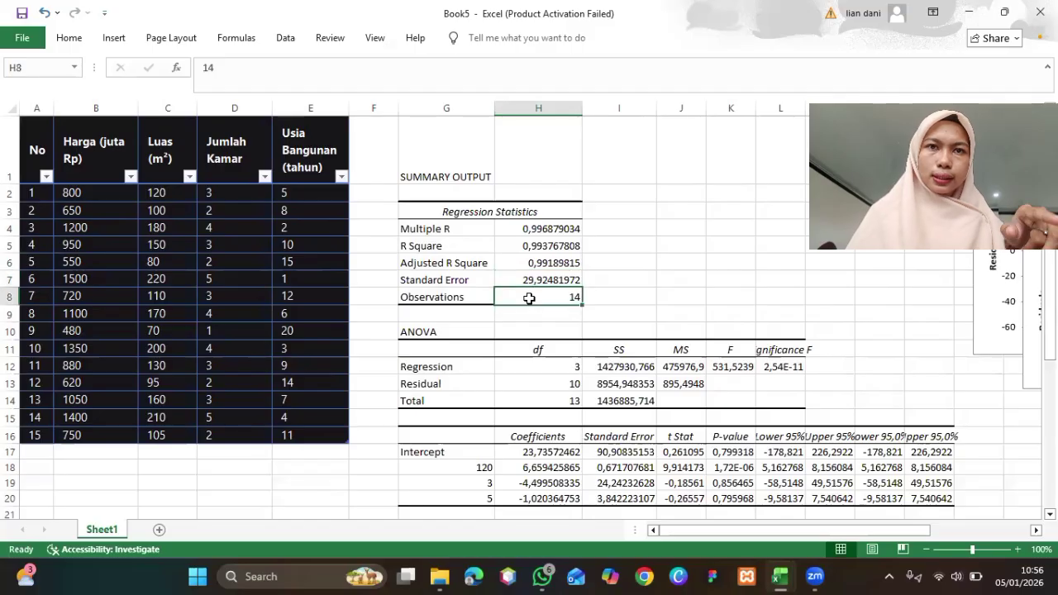
Examine the df, SS, MS, F and Significance F values across the Regression, Residual and Total rows of the ANOVA table
{"action": "left_click", "coordinate": [491, 377]}
{"action": "left_click", "coordinate": [537, 366]}
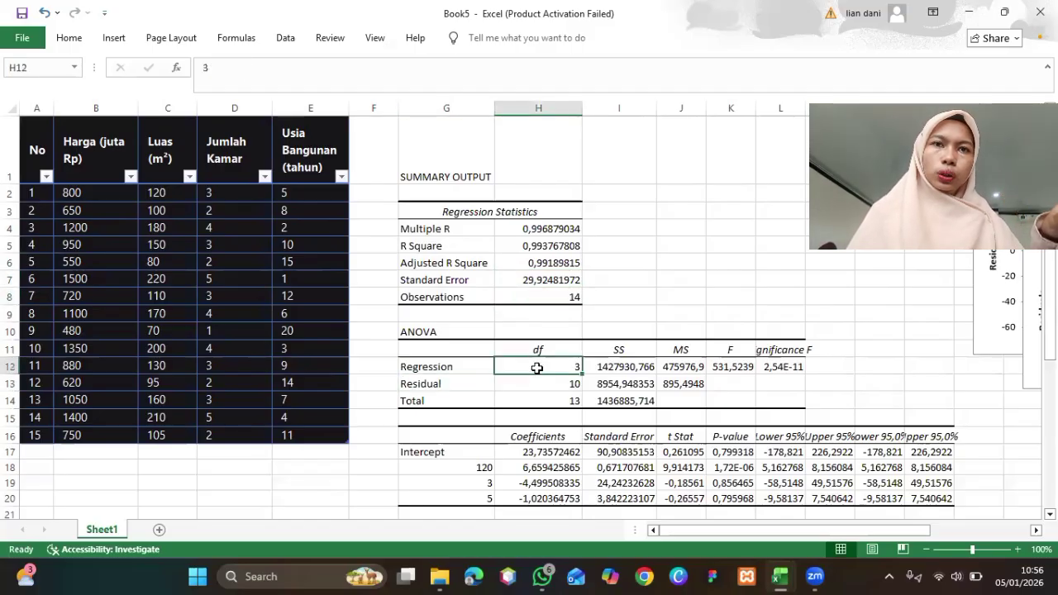
{"action": "left_click", "coordinate": [609, 369]}
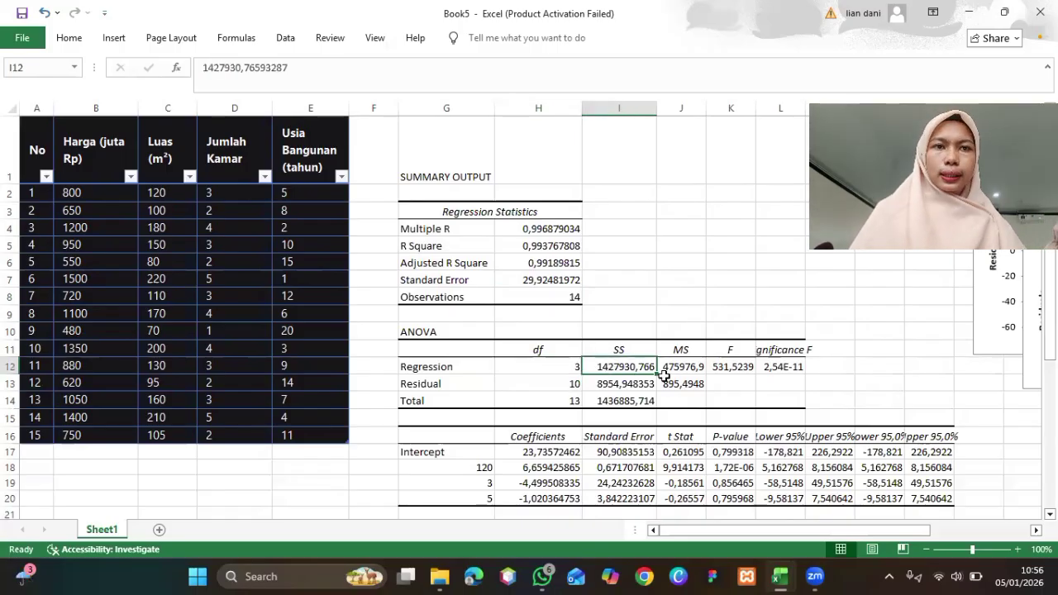
{"action": "left_click", "coordinate": [695, 369]}
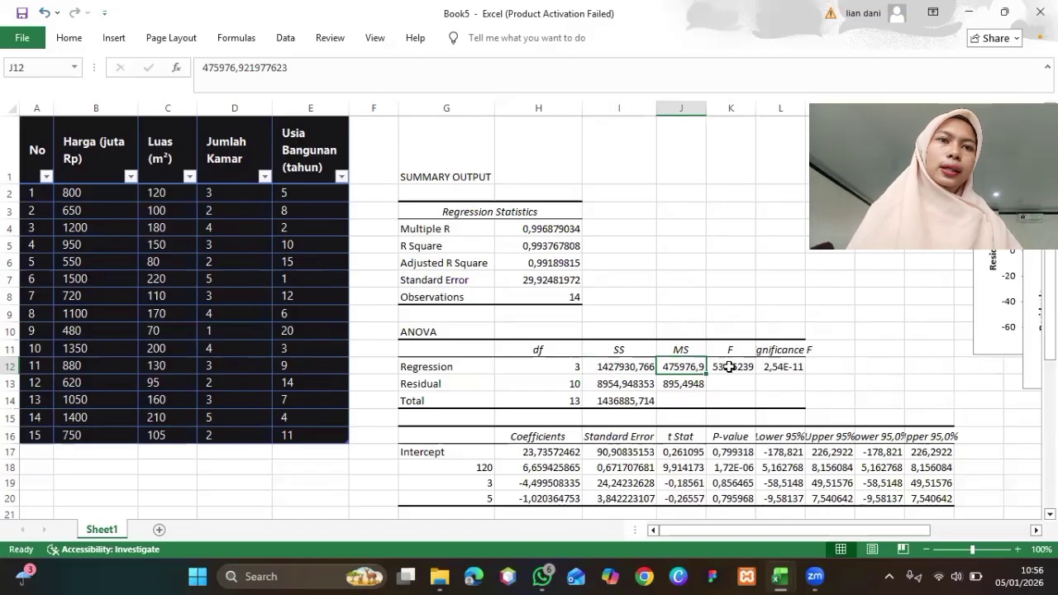
{"action": "left_click", "coordinate": [726, 366]}
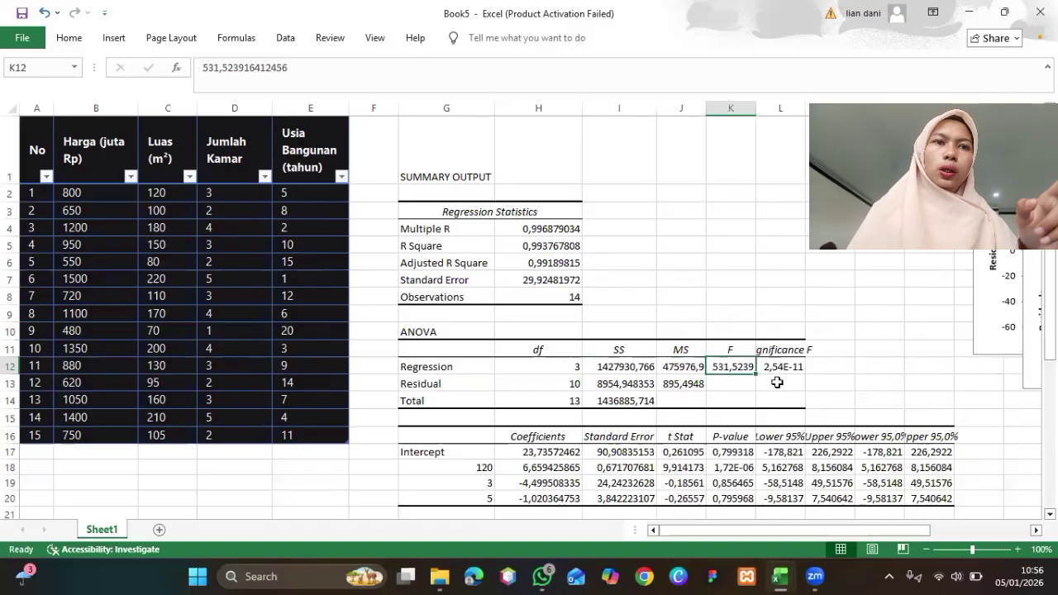
{"action": "left_click", "coordinate": [784, 366]}
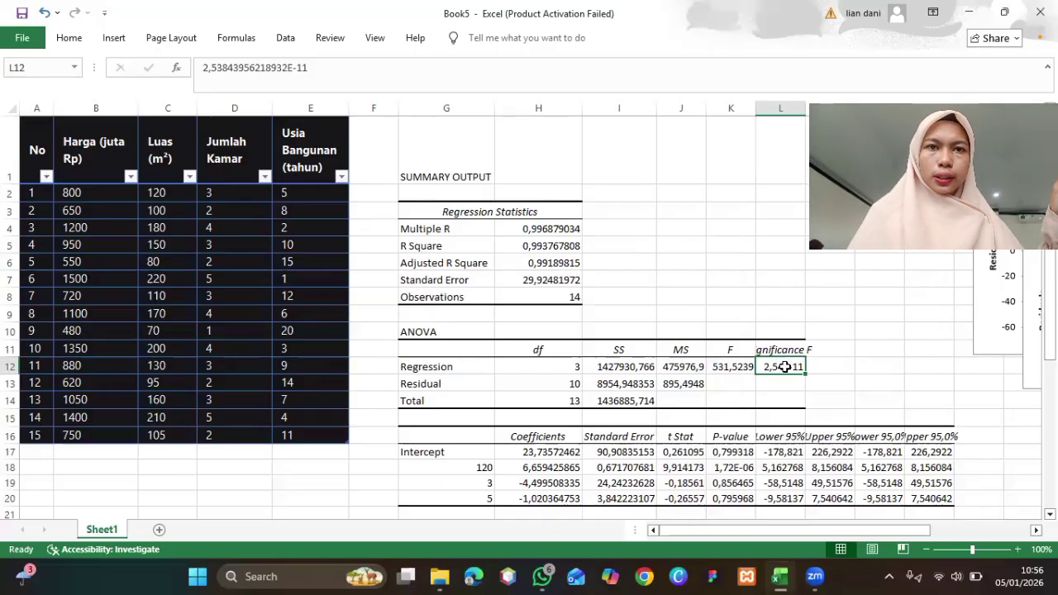
{"action": "left_click", "coordinate": [551, 389]}
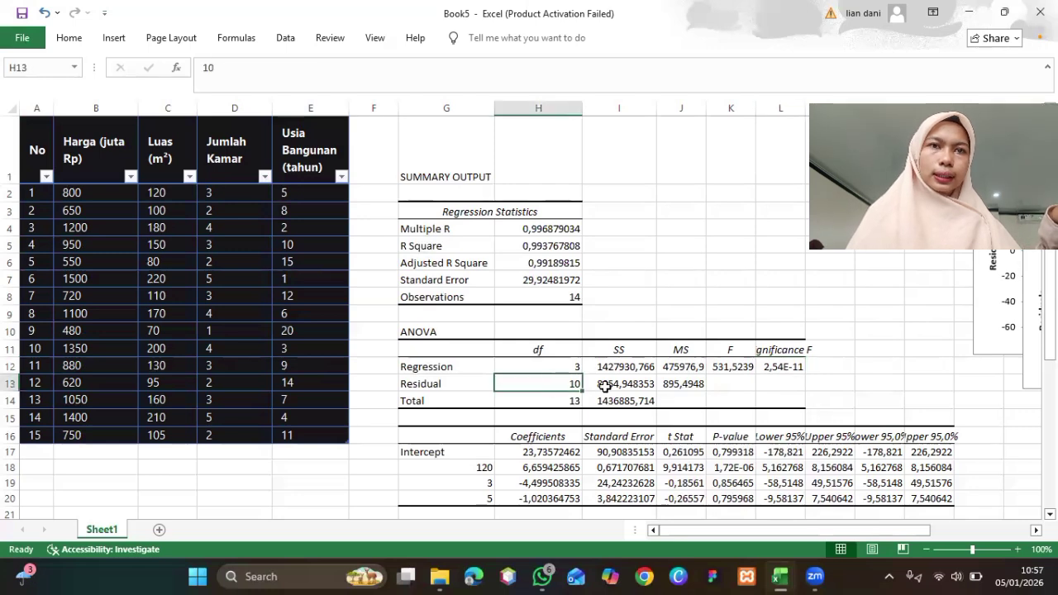
{"action": "left_click", "coordinate": [619, 385]}
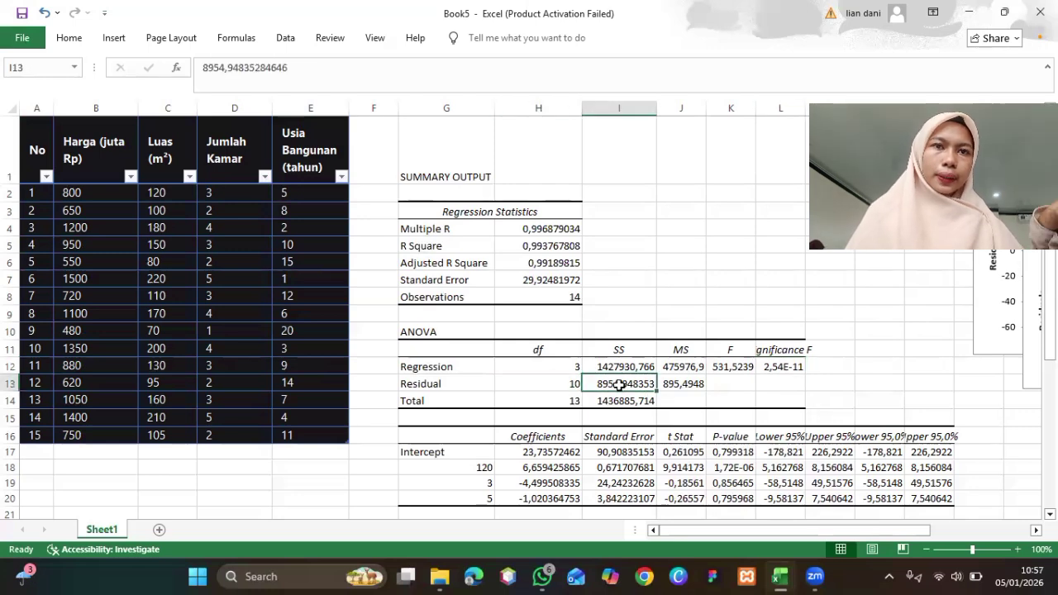
{"action": "left_click", "coordinate": [681, 388]}
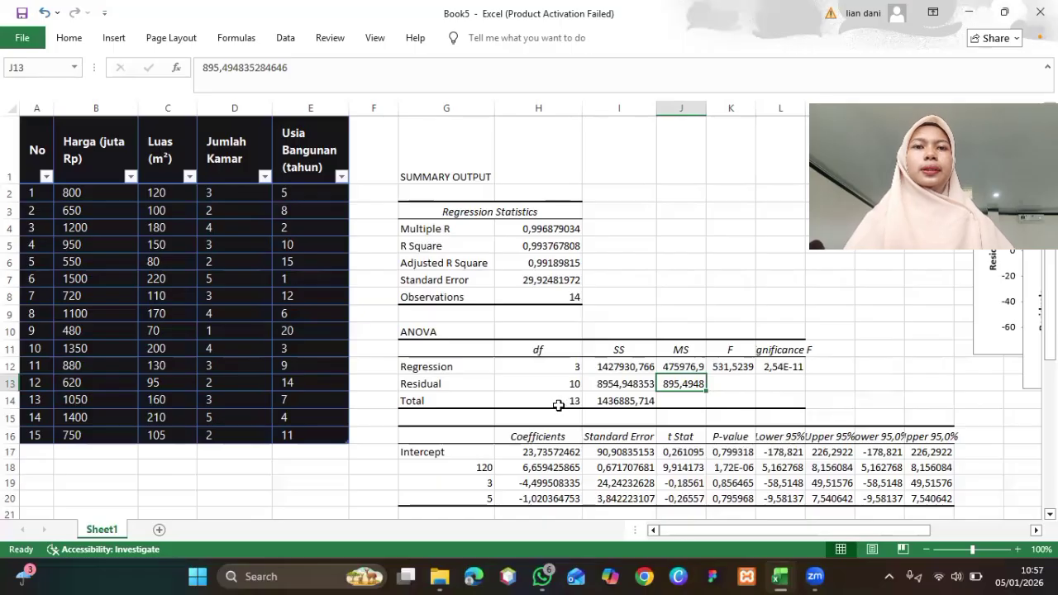
{"action": "left_click", "coordinate": [433, 401]}
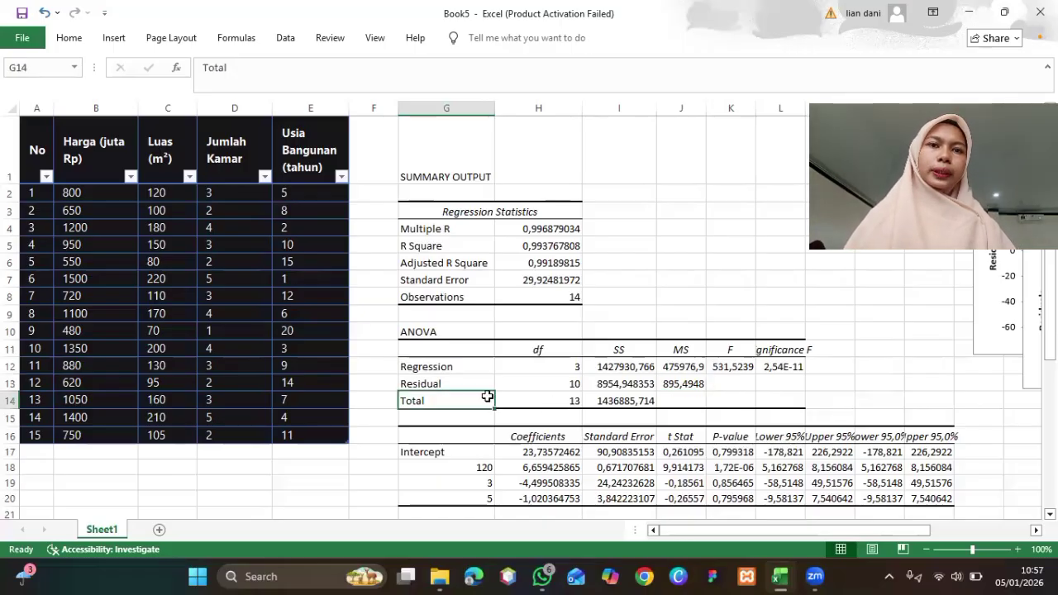
{"action": "left_click", "coordinate": [531, 404]}
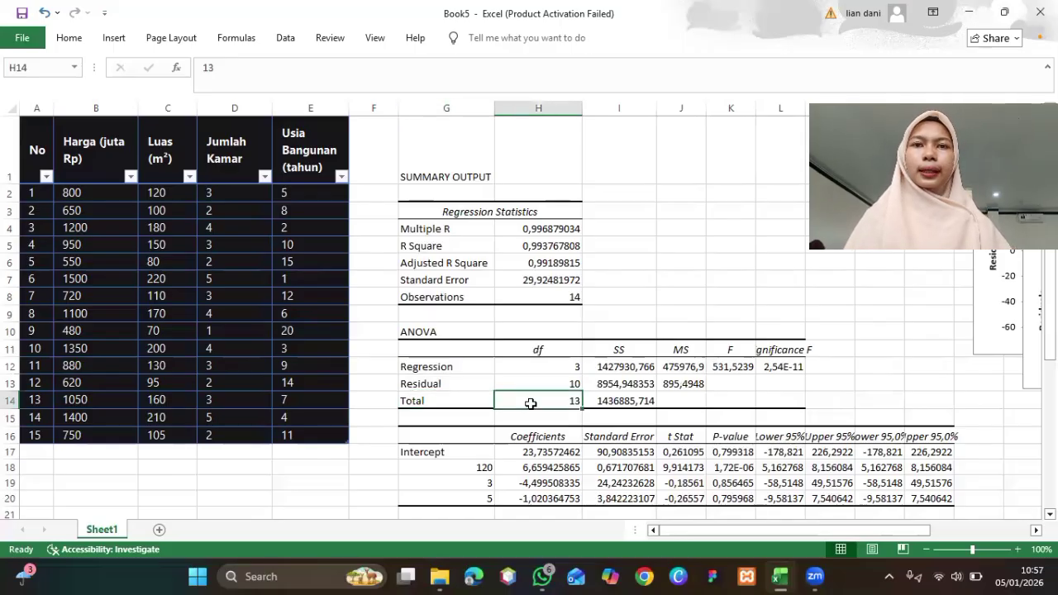
{"action": "left_click", "coordinate": [591, 398]}
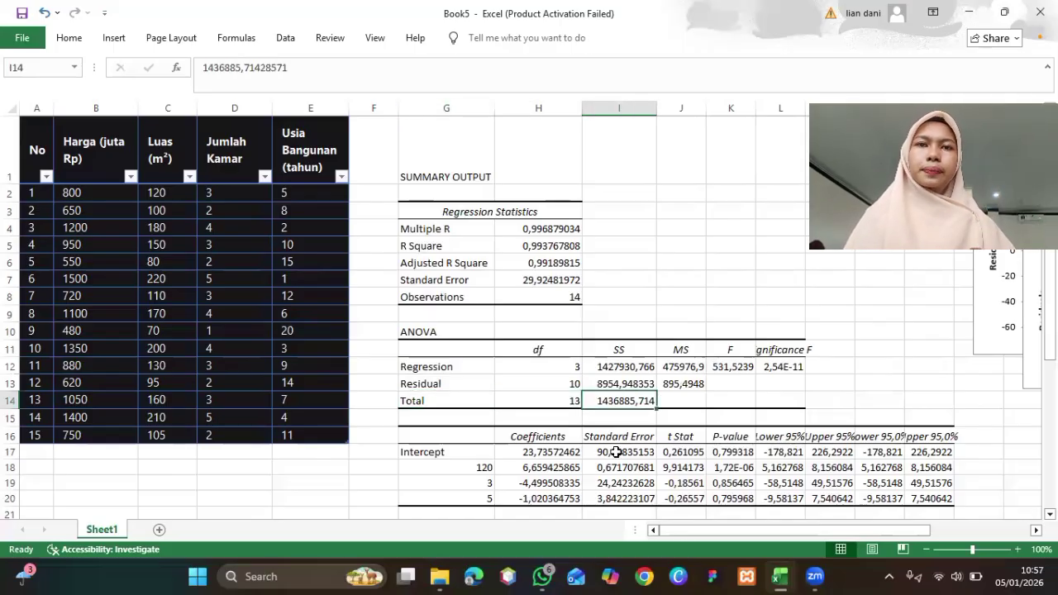
Review the coefficients table with its P-values and the residual output listing below it
{"action": "scroll", "coordinate": [616, 452], "scroll_direction": "down", "scroll_amount": 2}
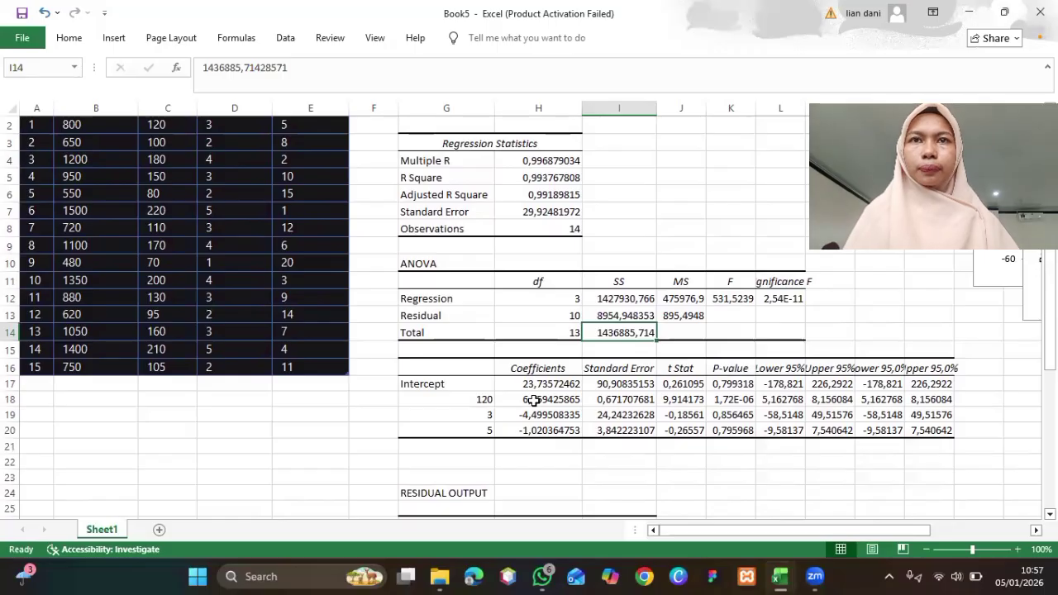
{"action": "scroll", "coordinate": [534, 400], "scroll_direction": "down", "scroll_amount": 1}
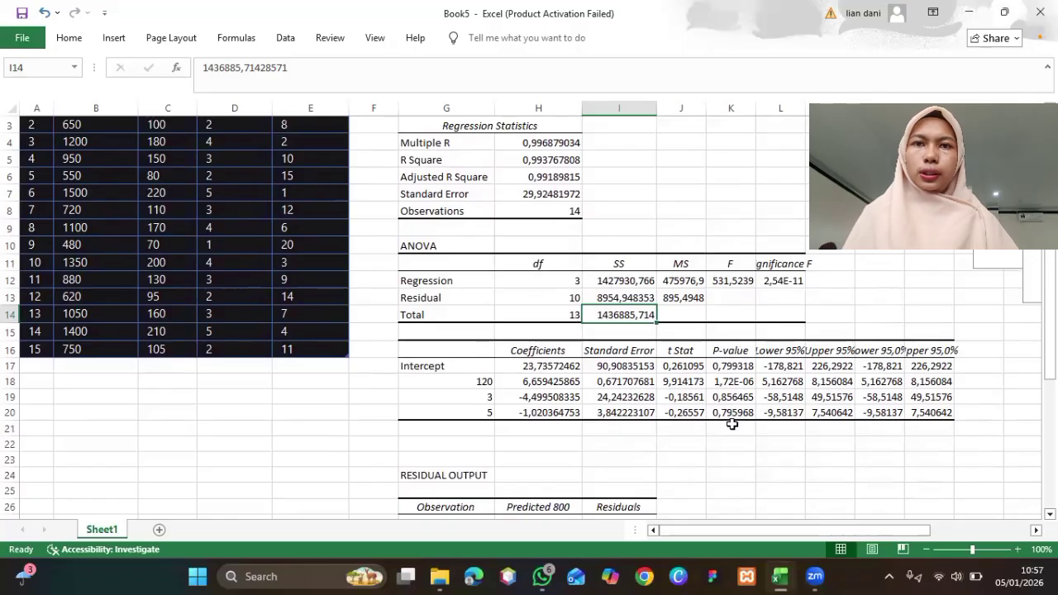
{"action": "scroll", "coordinate": [732, 424], "scroll_direction": "down", "scroll_amount": 2}
{"action": "scroll", "coordinate": [732, 424], "scroll_direction": "down", "scroll_amount": 1}
{"action": "scroll", "coordinate": [733, 424], "scroll_direction": "down", "scroll_amount": 2}
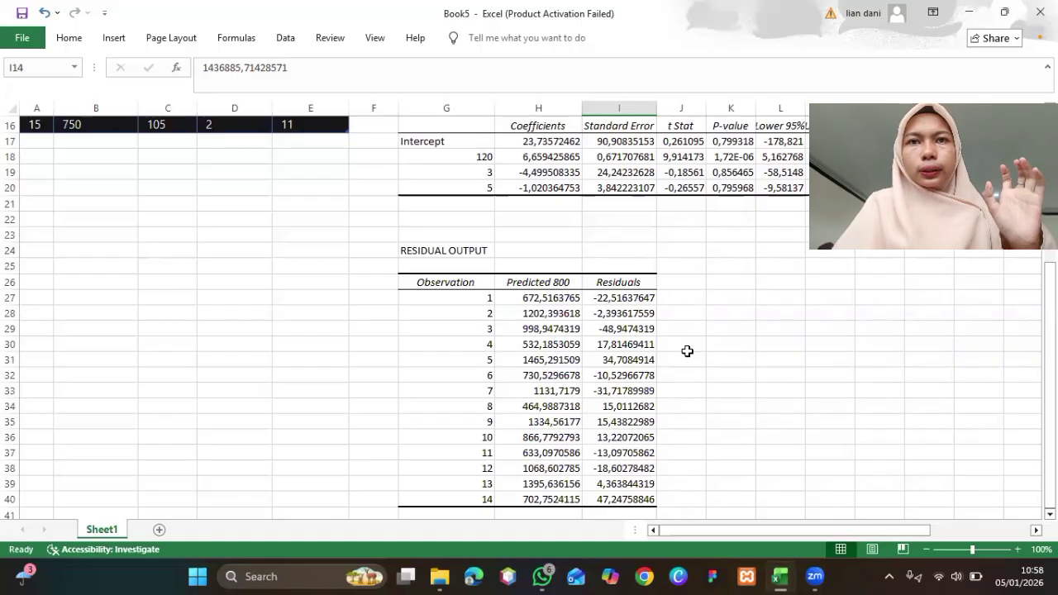
Separate the overlapping residual plots by moving the 5 Residual Plot to the side and the 3 Residual Plot below the 120 Residual Plot
{"action": "scroll", "coordinate": [687, 351], "scroll_direction": "right", "scroll_amount": 3}
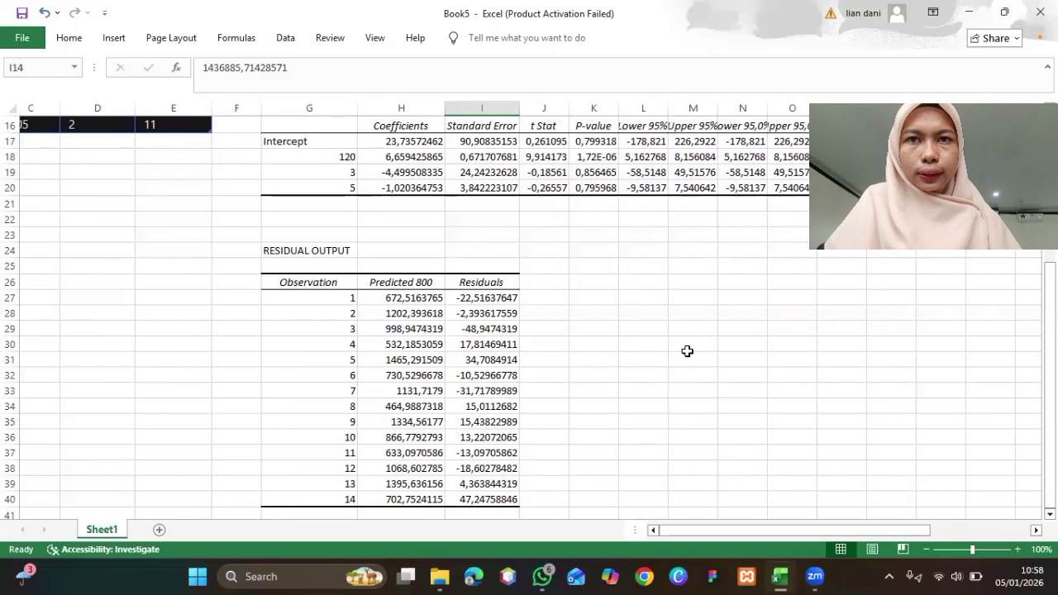
{"action": "scroll", "coordinate": [671, 354], "scroll_direction": "up", "scroll_amount": 5}
{"action": "scroll", "coordinate": [672, 354], "scroll_direction": "right", "scroll_amount": 3}
{"action": "scroll", "coordinate": [671, 354], "scroll_direction": "down", "scroll_amount": 3}
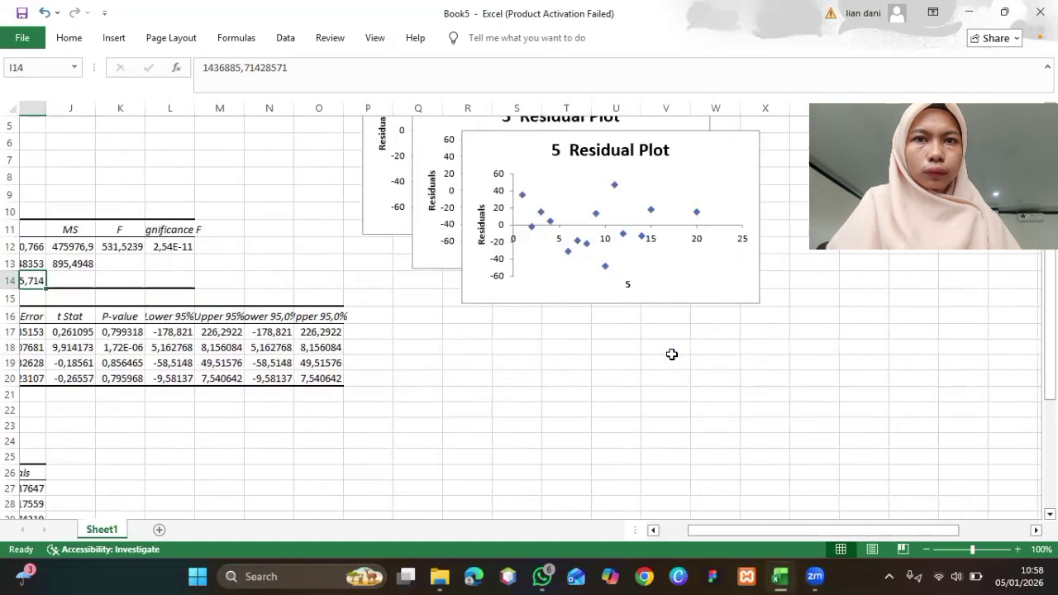
{"action": "scroll", "coordinate": [672, 353], "scroll_direction": "up", "scroll_amount": 4}
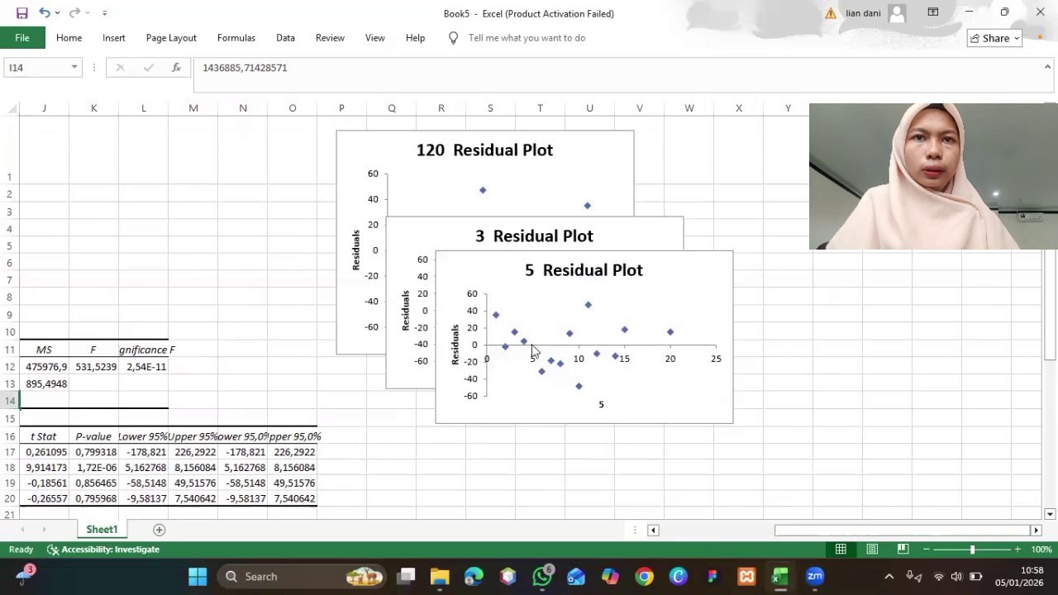
{"action": "left_click_drag", "start_coordinate": [489, 264], "coordinate": [755, 303]}
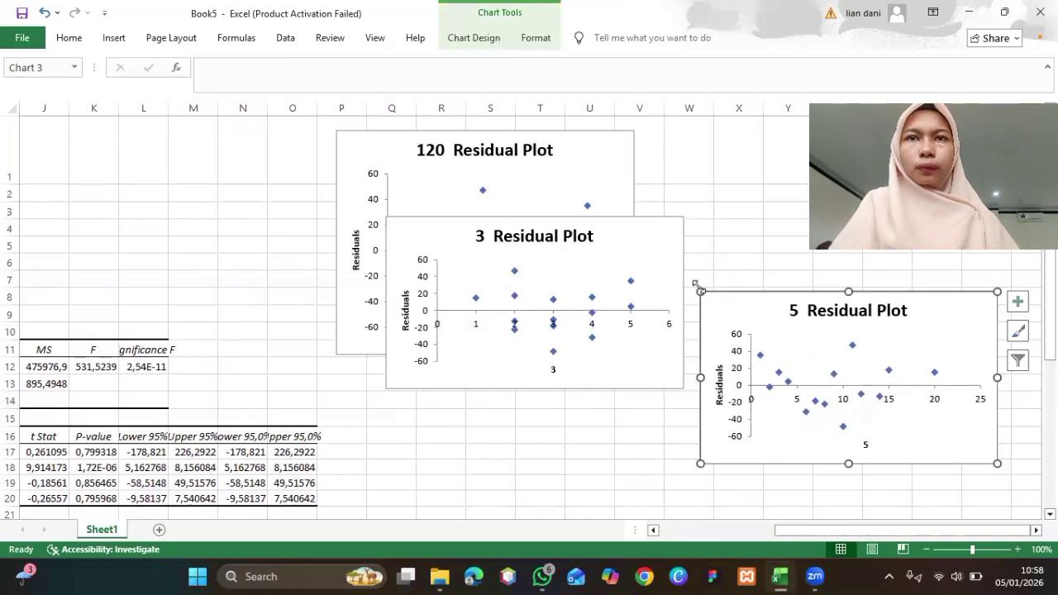
{"action": "left_click_drag", "start_coordinate": [408, 230], "coordinate": [372, 364]}
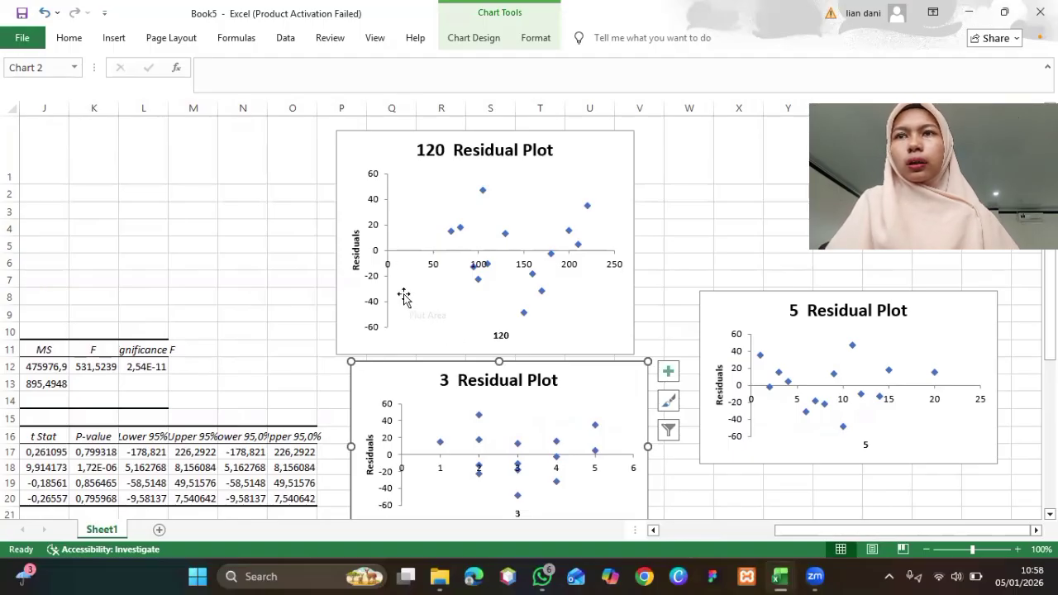
{"action": "scroll", "coordinate": [241, 410], "scroll_direction": "left", "scroll_amount": 2}
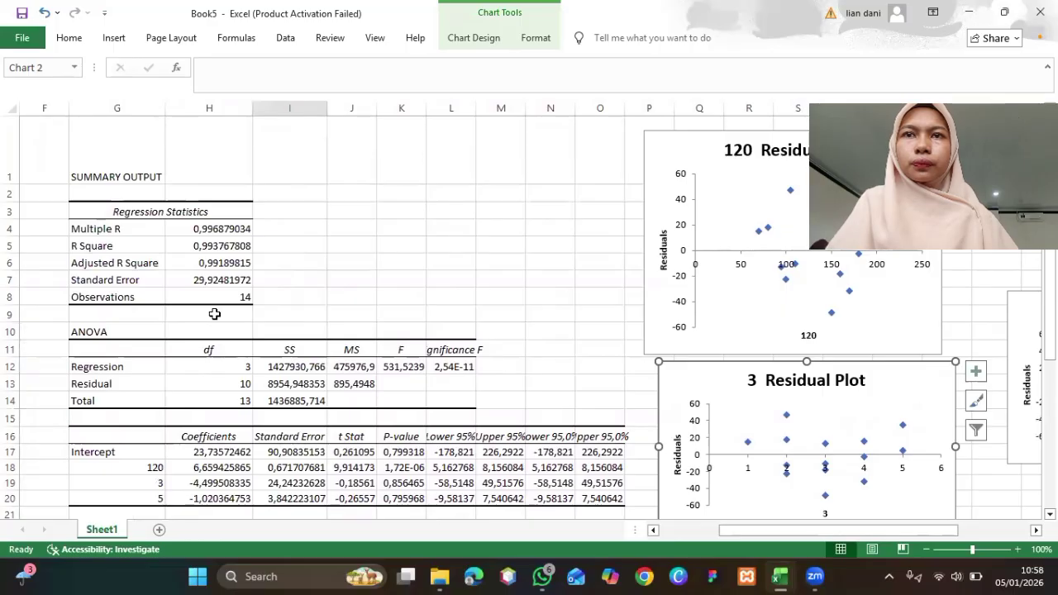
{"action": "left_click", "coordinate": [116, 38]}
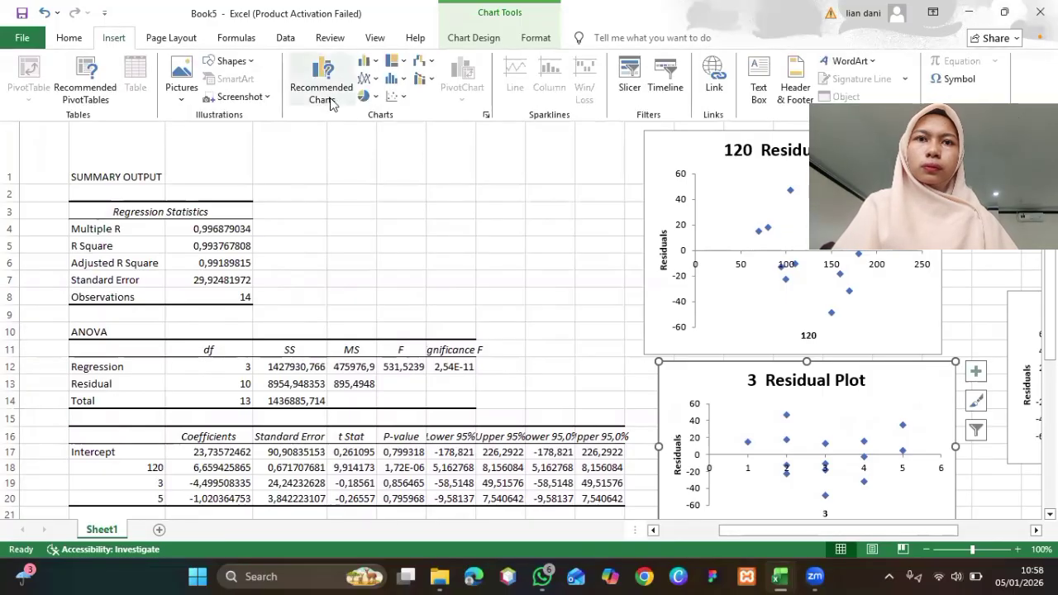
{"action": "left_click", "coordinate": [395, 97]}
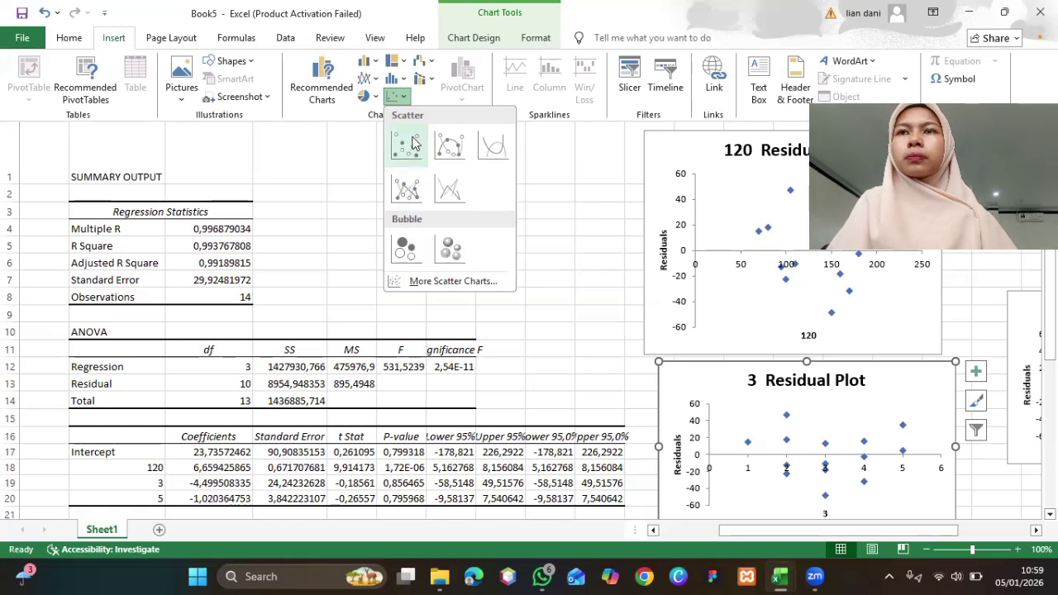
Insert a markers-only scatter chart from the Harga (juta Rp) column of the house price table
{"action": "scroll", "coordinate": [250, 239], "scroll_direction": "left", "scroll_amount": 3}
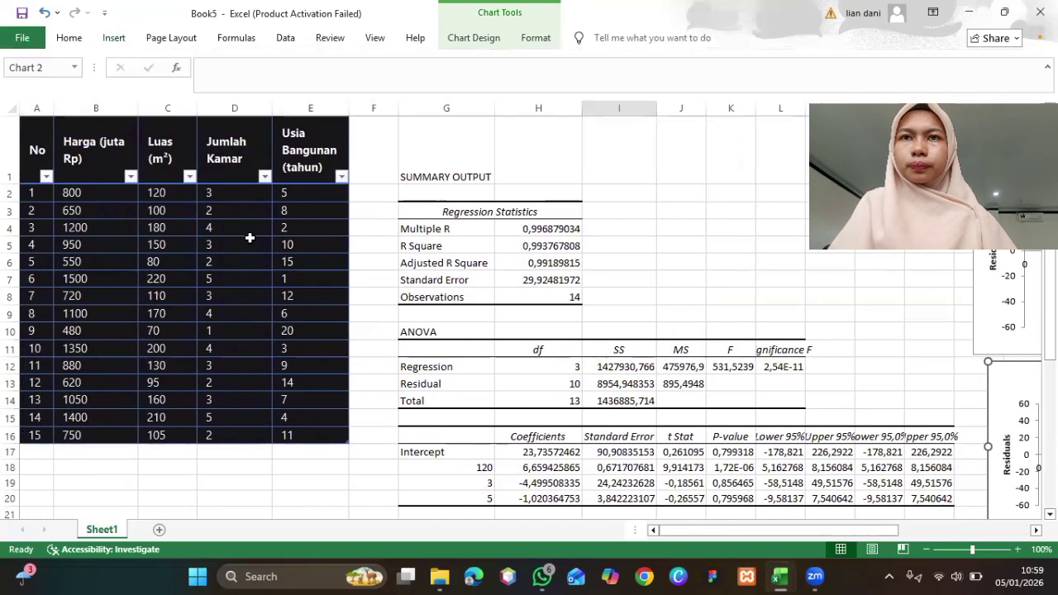
{"action": "left_click", "coordinate": [96, 108]}
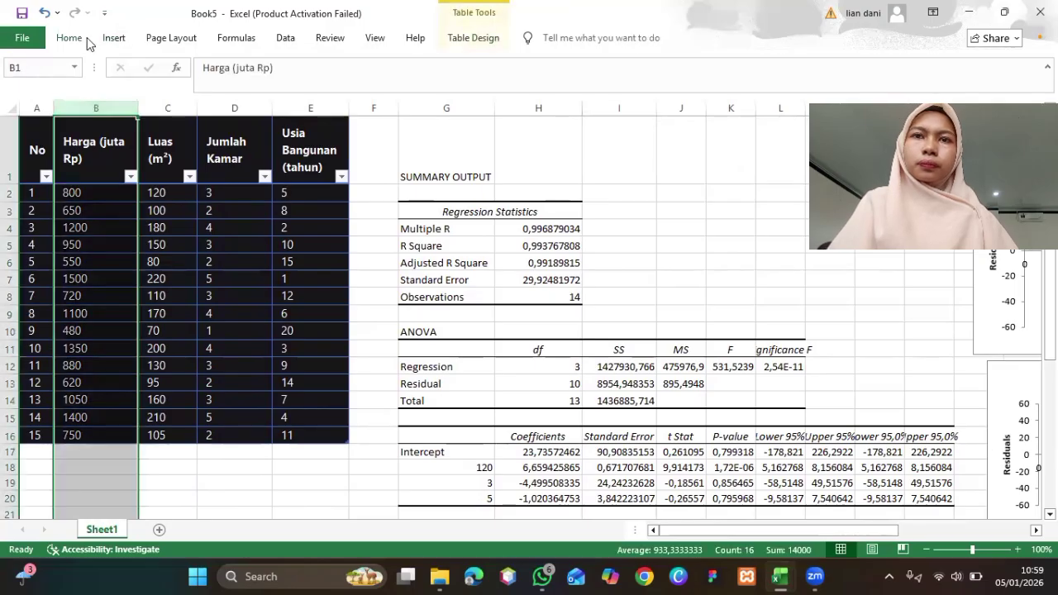
{"action": "left_click", "coordinate": [114, 38]}
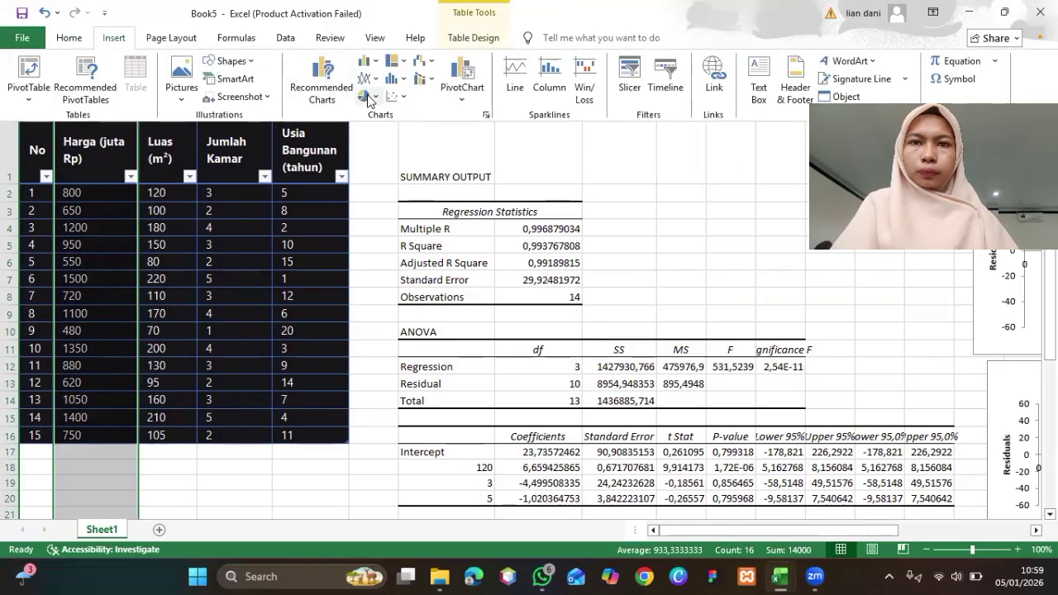
{"action": "left_click", "coordinate": [394, 97]}
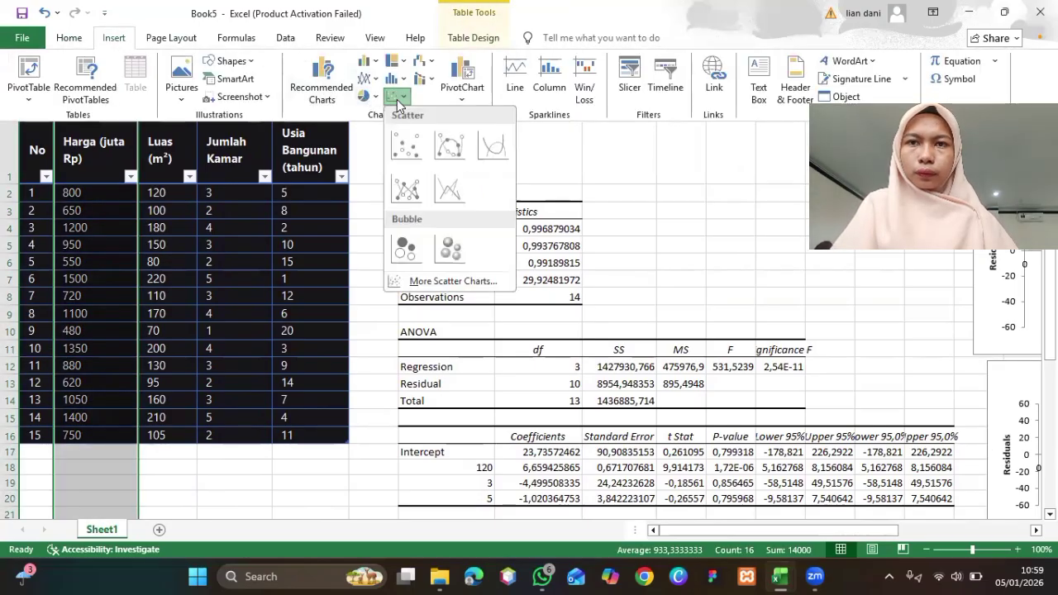
{"action": "left_click", "coordinate": [407, 146]}
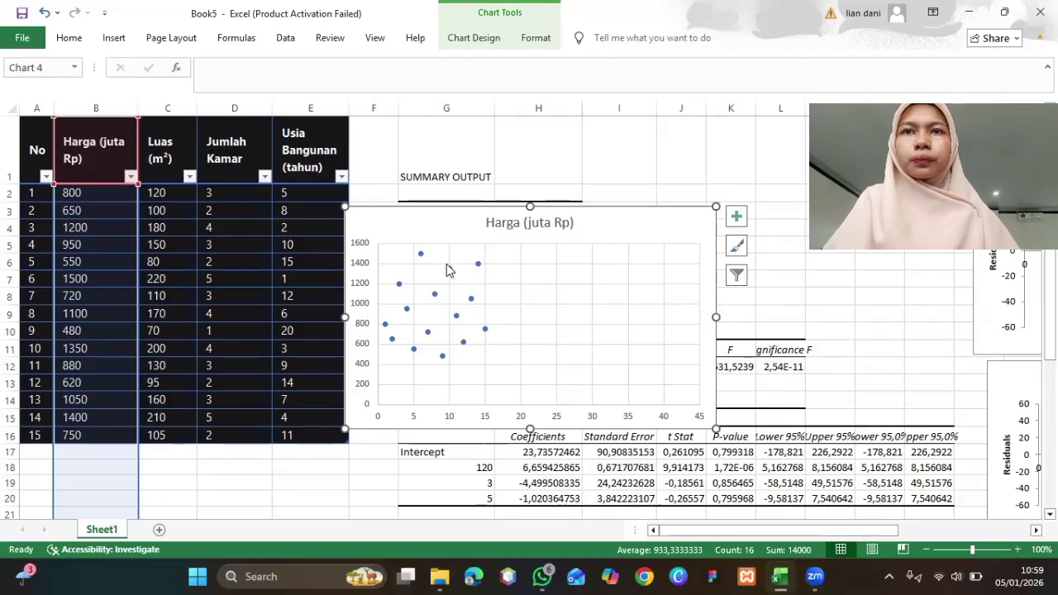
Delete the Harga (juta Rp) scatter chart
{"action": "key", "text": "Delete"}
Try a Pareto chart of the Harga, Luas, Jumlah Kamar and Usia Bangunan columns (B1:E16) and remove it
{"action": "left_click_drag", "start_coordinate": [60, 130], "coordinate": [296, 427]}
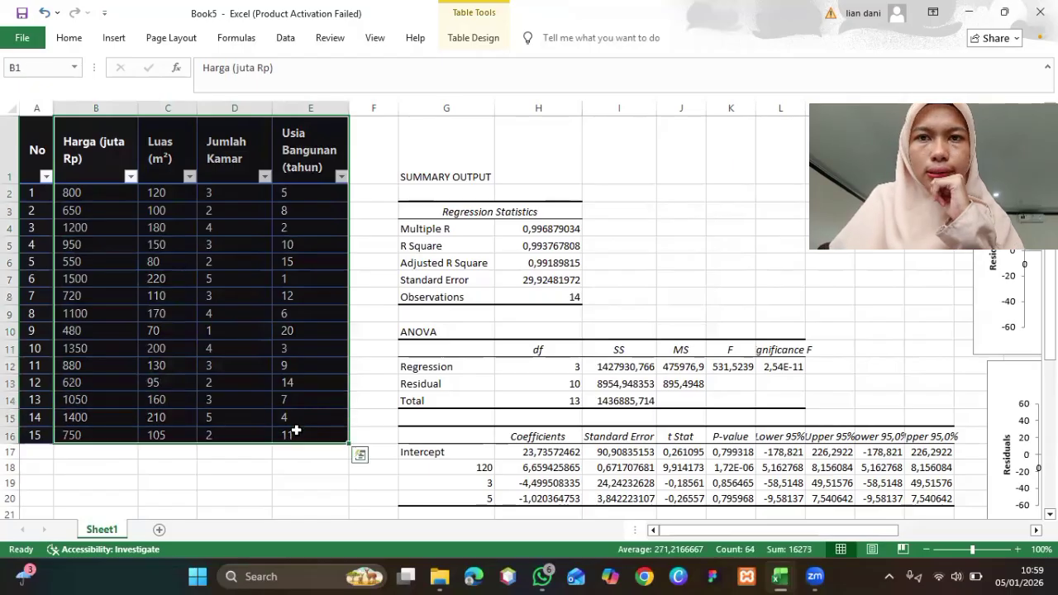
{"action": "left_click", "coordinate": [115, 38]}
{"action": "left_click", "coordinate": [402, 80]}
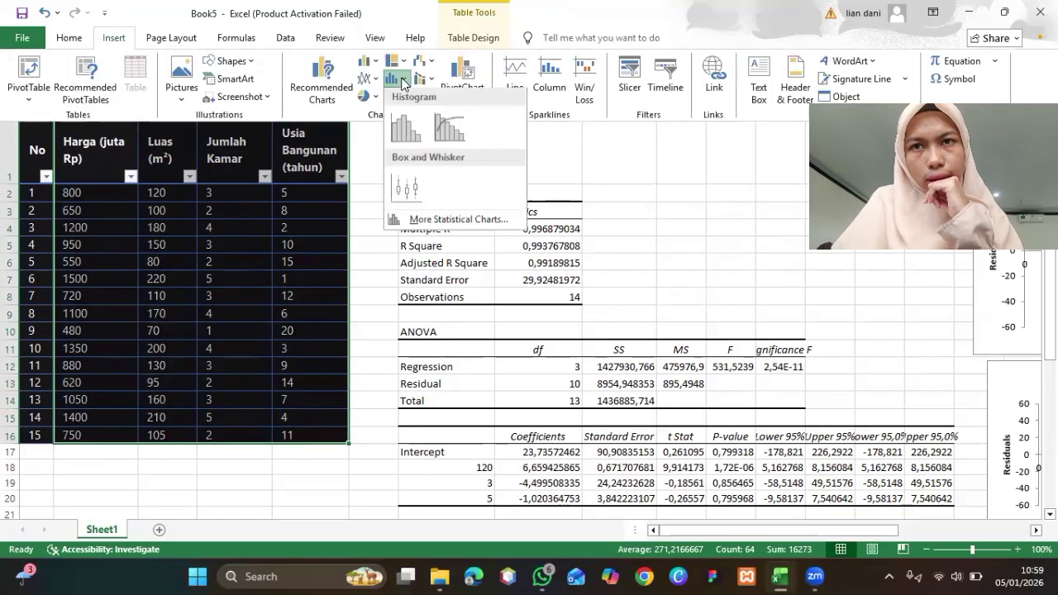
{"action": "left_click", "coordinate": [448, 128]}
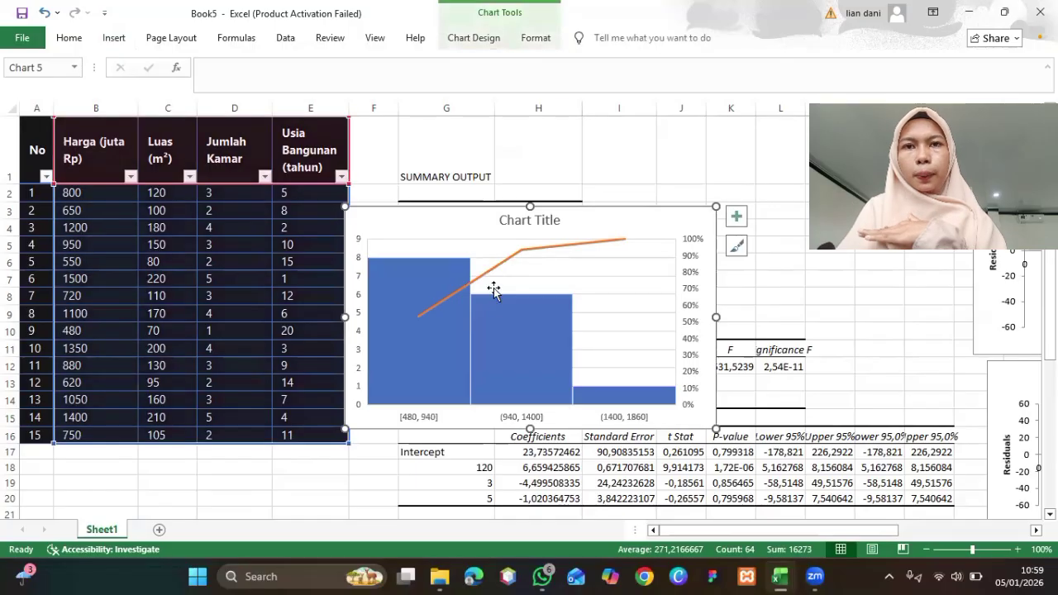
{"action": "mouse_move", "coordinate": [466, 331]}
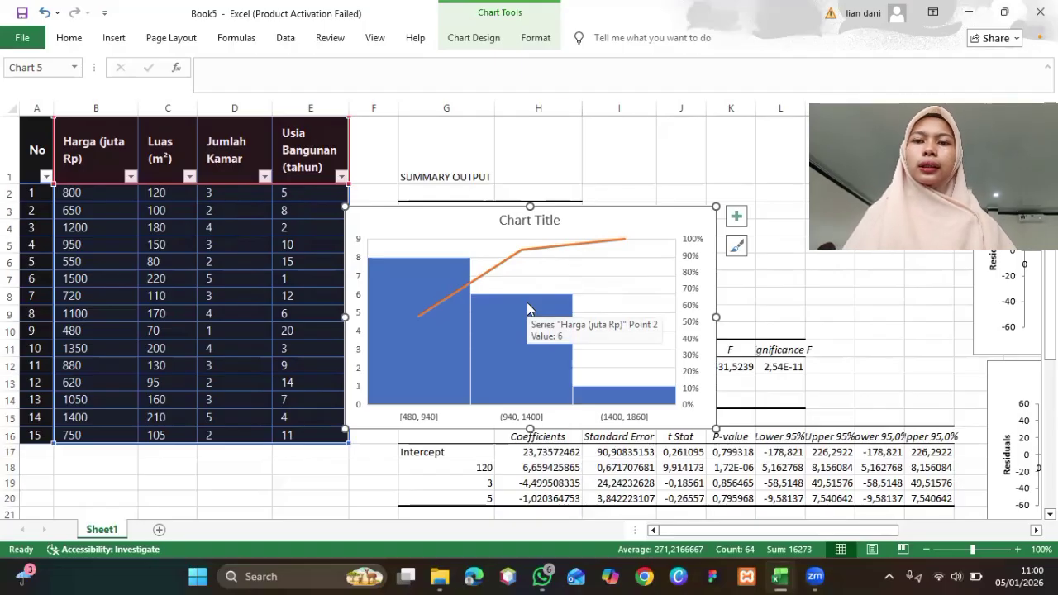
{"action": "key", "text": "Delete"}
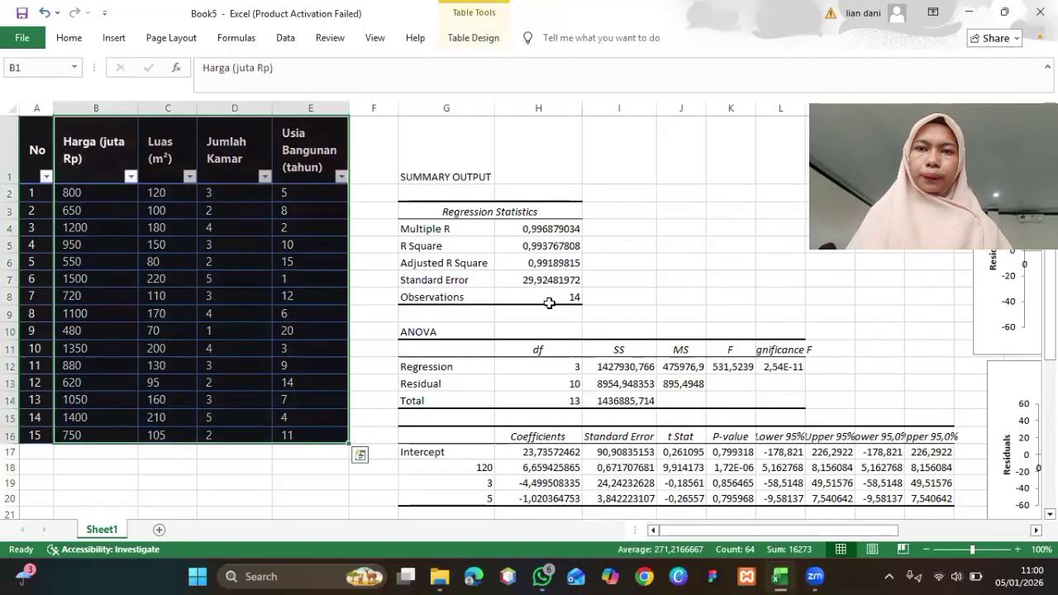
Review the whole multiple regression output, from the summary statistics and ANOVA to the coefficients, residual output and residual plots
{"action": "scroll", "coordinate": [579, 347], "scroll_direction": "down", "scroll_amount": 1}
{"action": "scroll", "coordinate": [580, 348], "scroll_direction": "down", "scroll_amount": 4}
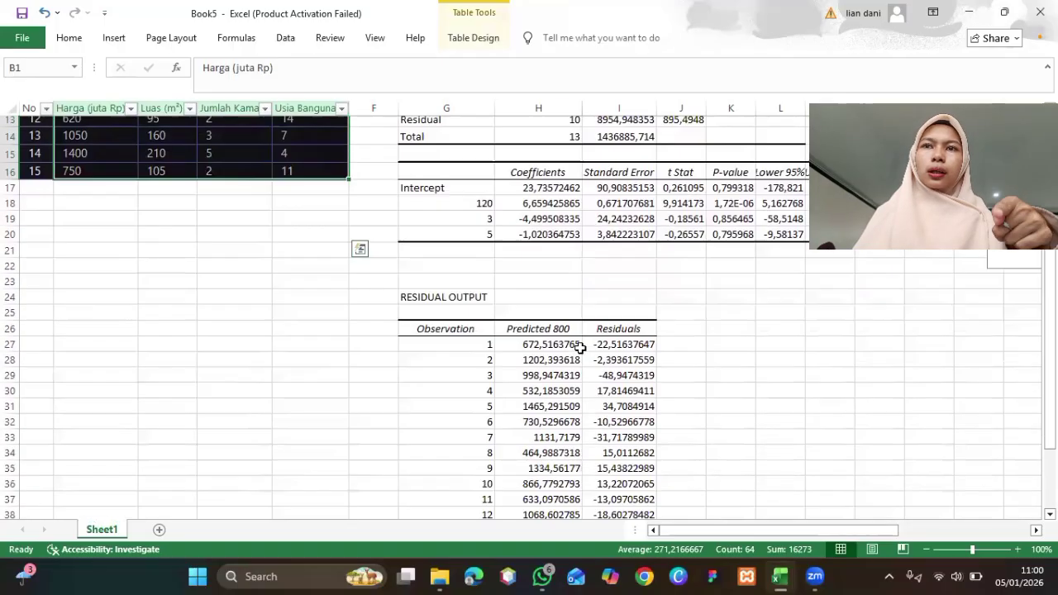
{"action": "scroll", "coordinate": [579, 348], "scroll_direction": "up", "scroll_amount": 3}
{"action": "scroll", "coordinate": [580, 348], "scroll_direction": "up", "scroll_amount": 1}
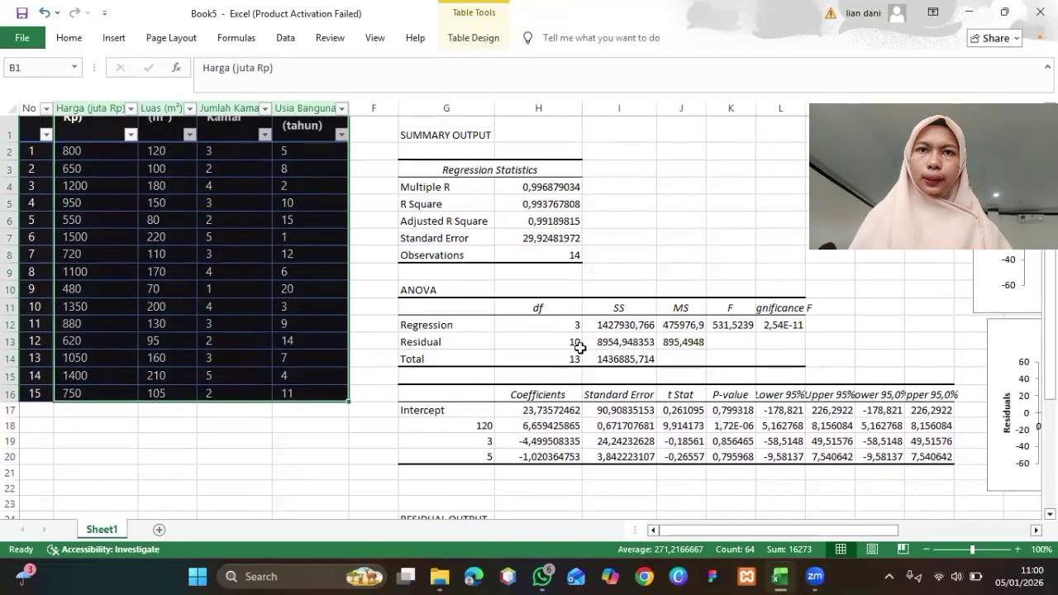
{"action": "scroll", "coordinate": [579, 348], "scroll_direction": "up", "scroll_amount": 1}
{"action": "scroll", "coordinate": [580, 348], "scroll_direction": "right", "scroll_amount": 3}
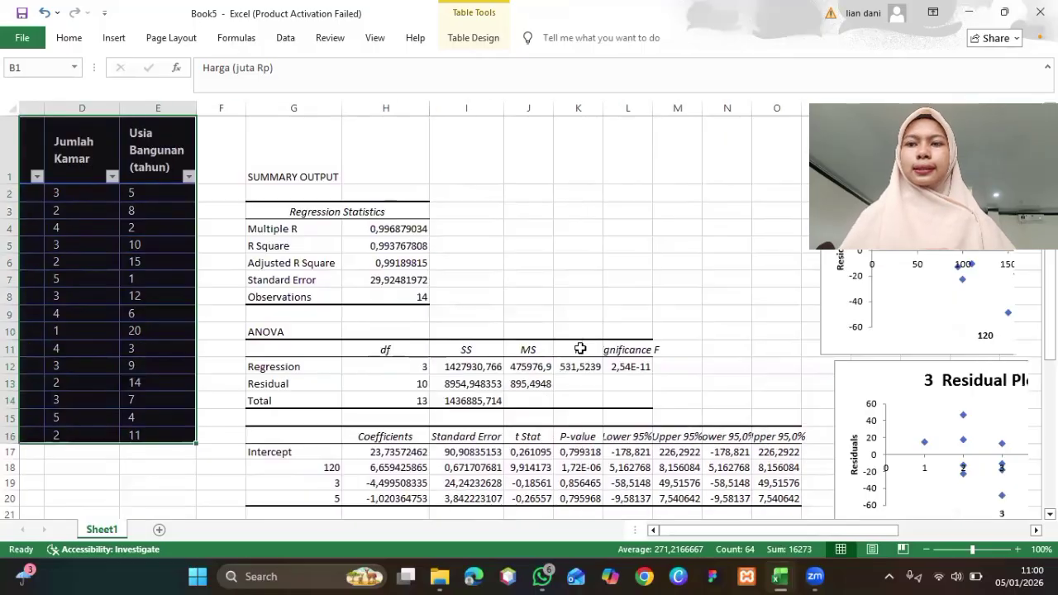
{"action": "scroll", "coordinate": [581, 348], "scroll_direction": "down", "scroll_amount": 4}
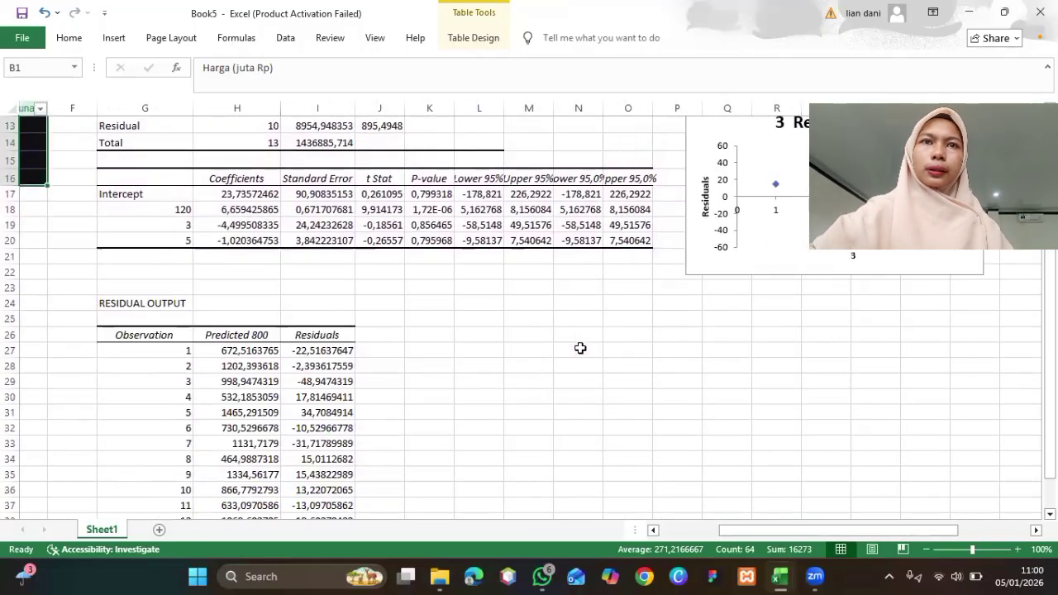
{"action": "scroll", "coordinate": [580, 348], "scroll_direction": "left", "scroll_amount": 2}
{"action": "scroll", "coordinate": [581, 348], "scroll_direction": "down", "scroll_amount": 3}
{"action": "scroll", "coordinate": [580, 348], "scroll_direction": "up", "scroll_amount": 7}
{"action": "scroll", "coordinate": [580, 349], "scroll_direction": "left", "scroll_amount": 2}
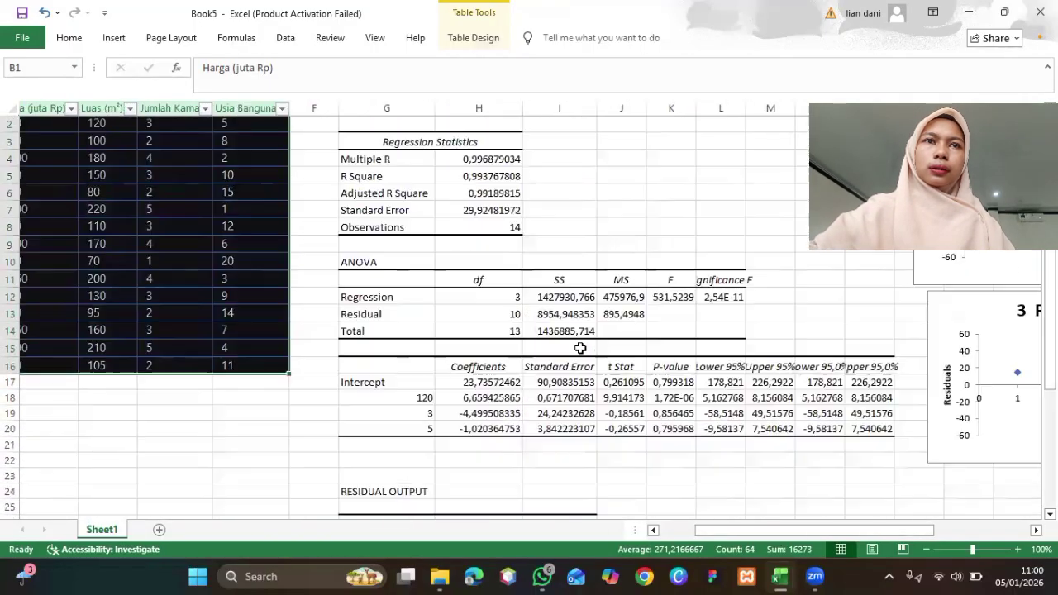
{"action": "scroll", "coordinate": [581, 349], "scroll_direction": "up", "scroll_amount": 2}
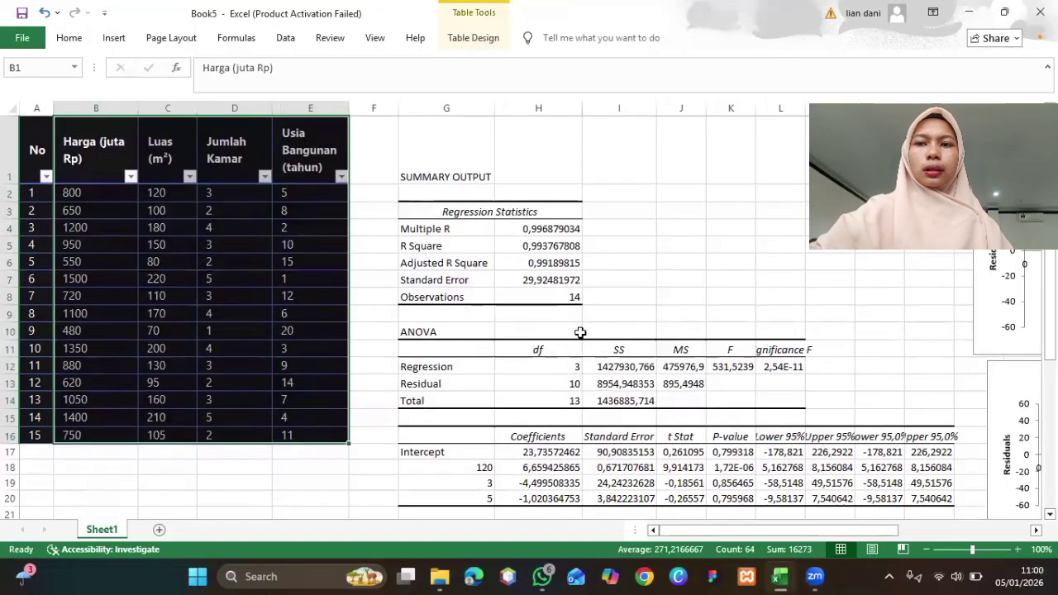